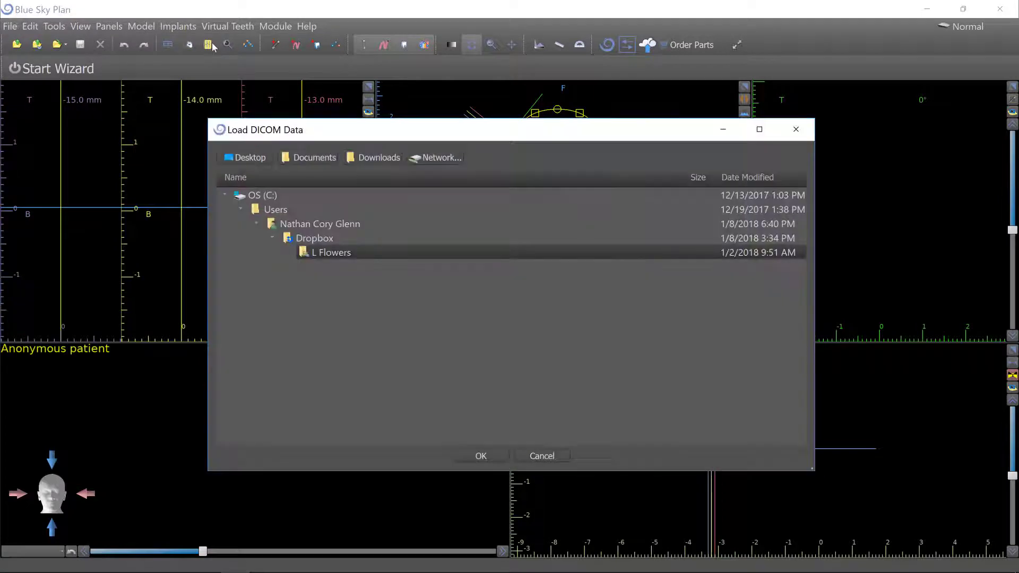
Open case 2 dicom.zip from the New BSB Course Files folder as DICOM data.
scroll(380, 190, down, 9)
scroll(357, 323, up, 2)
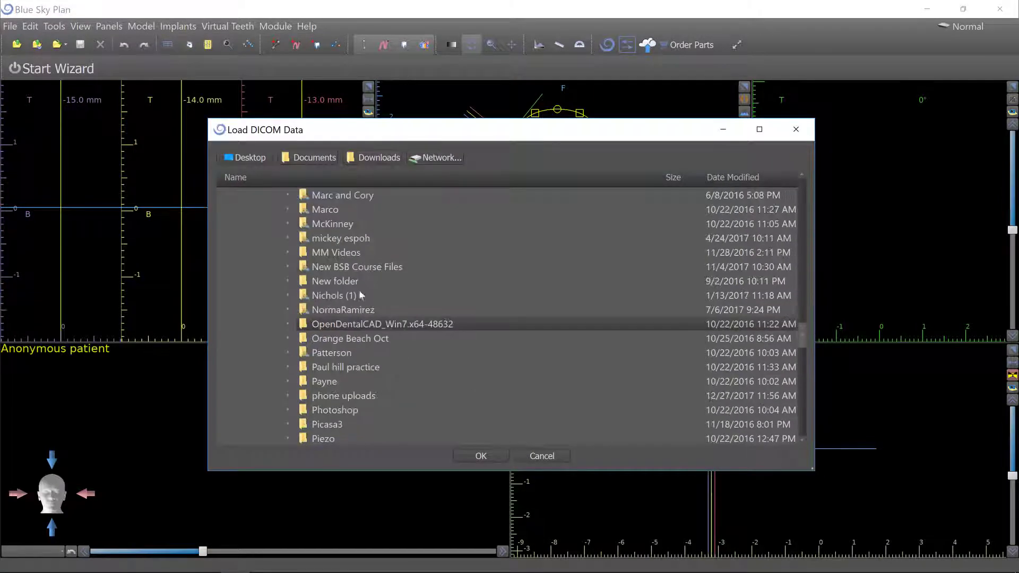
double_click(366, 266)
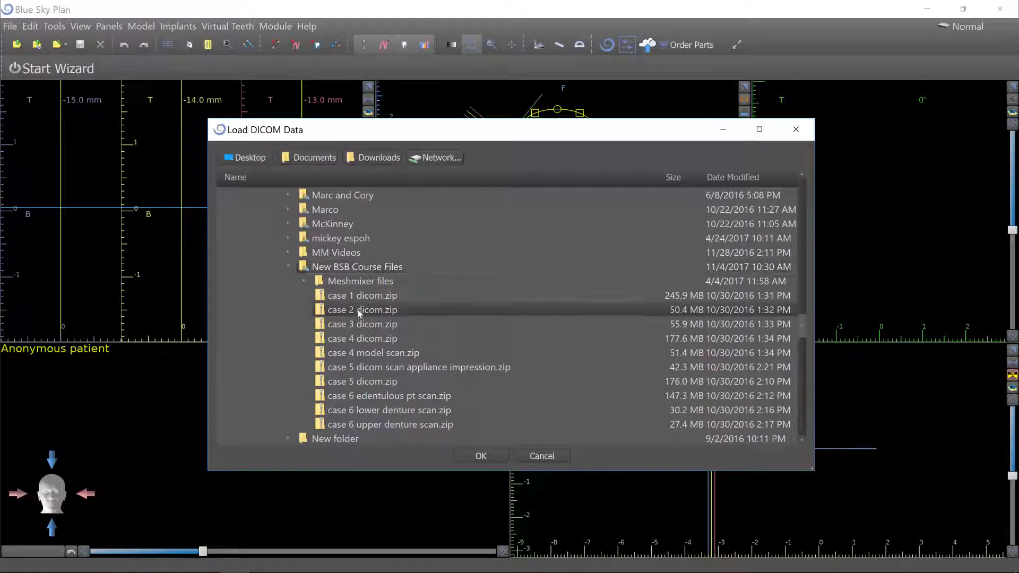
click(491, 457)
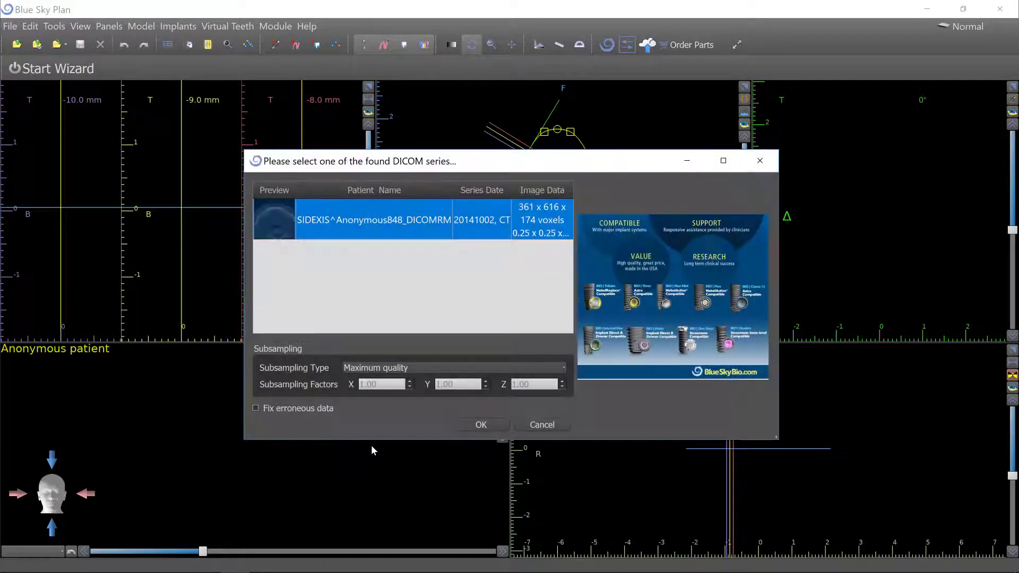
Accept the found DICOM series and crop the volume of interest to Max Y 412 before confirming.
click(488, 424)
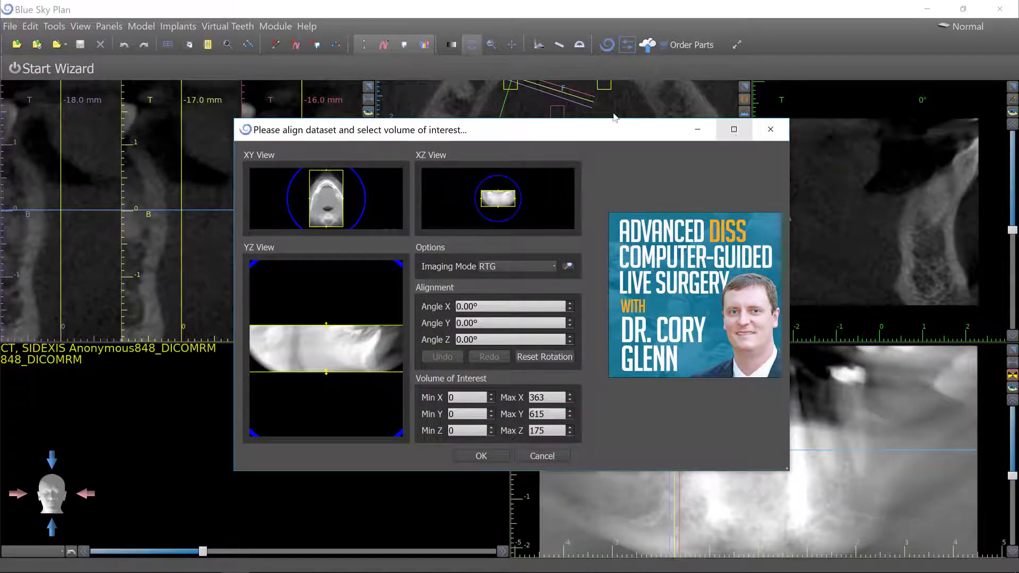
click(734, 129)
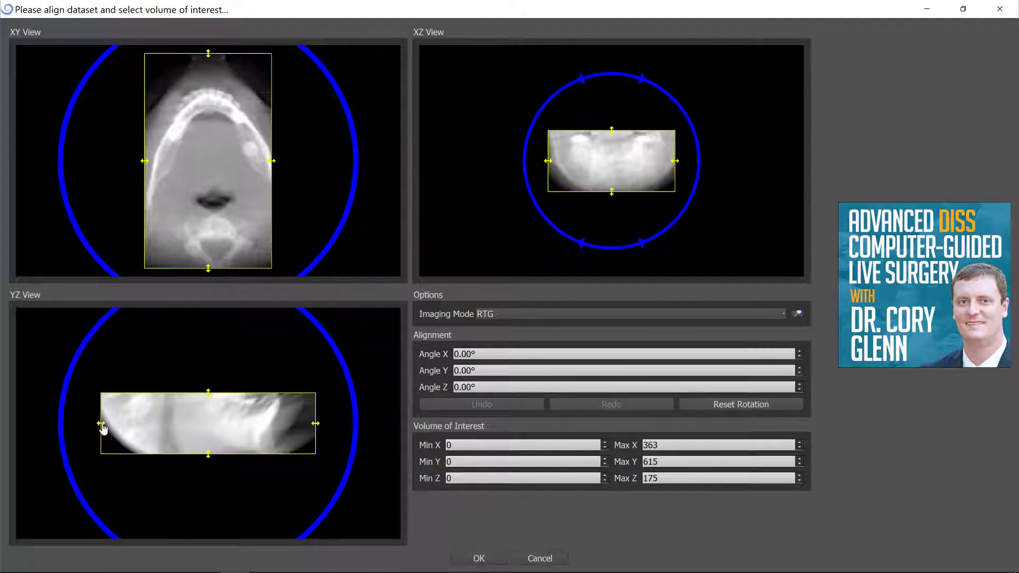
drag(102, 427, 174, 421)
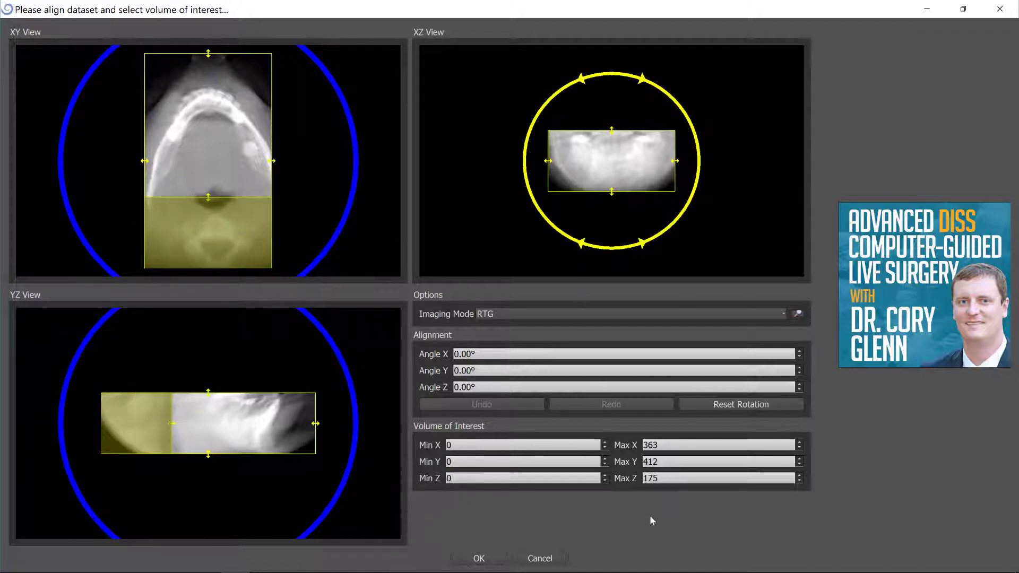
click(476, 558)
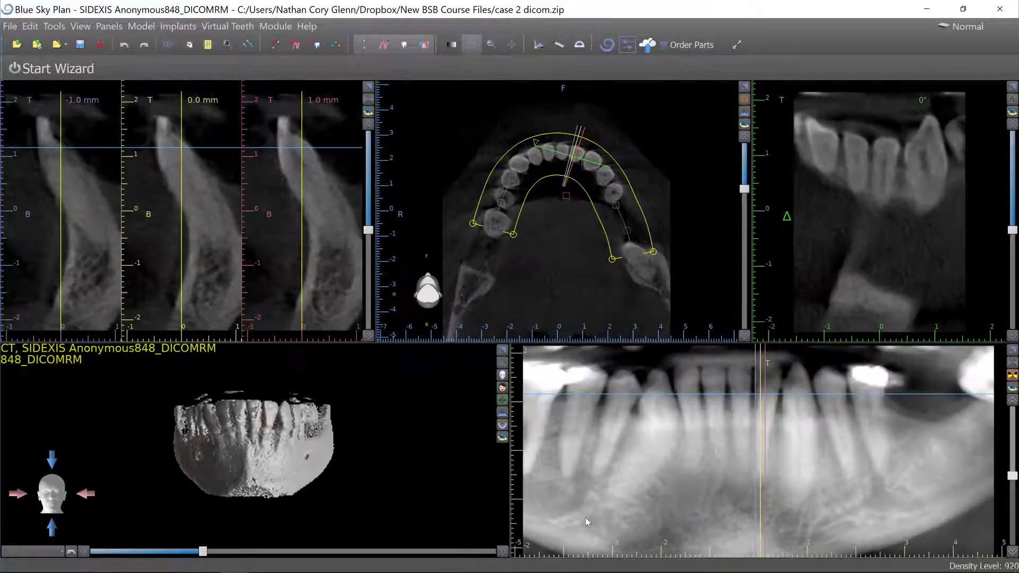
Extend both end points of the panoramic arch curve back along the mandible on each side.
drag(312, 473, 360, 478)
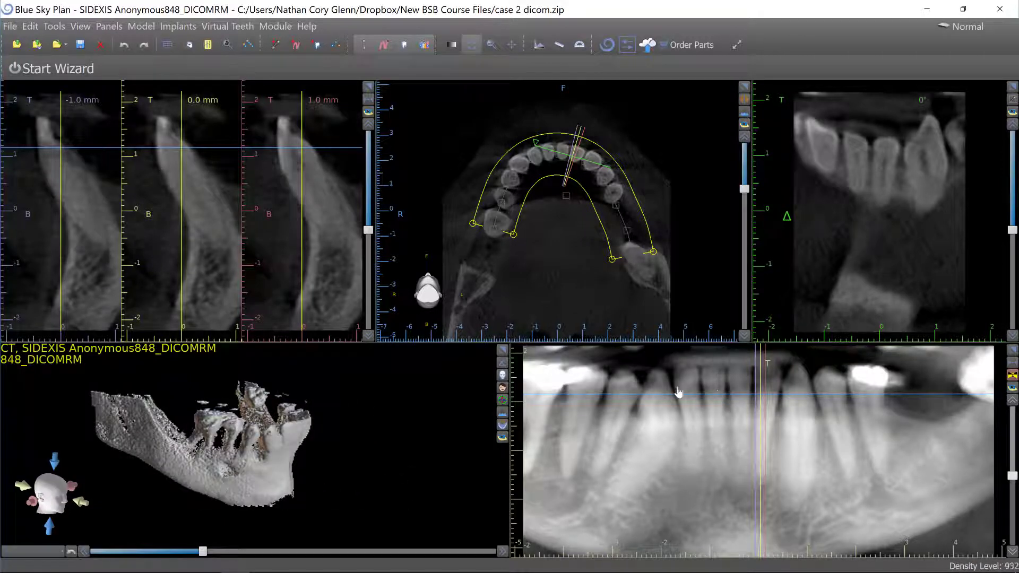
scroll(710, 364, down, 3)
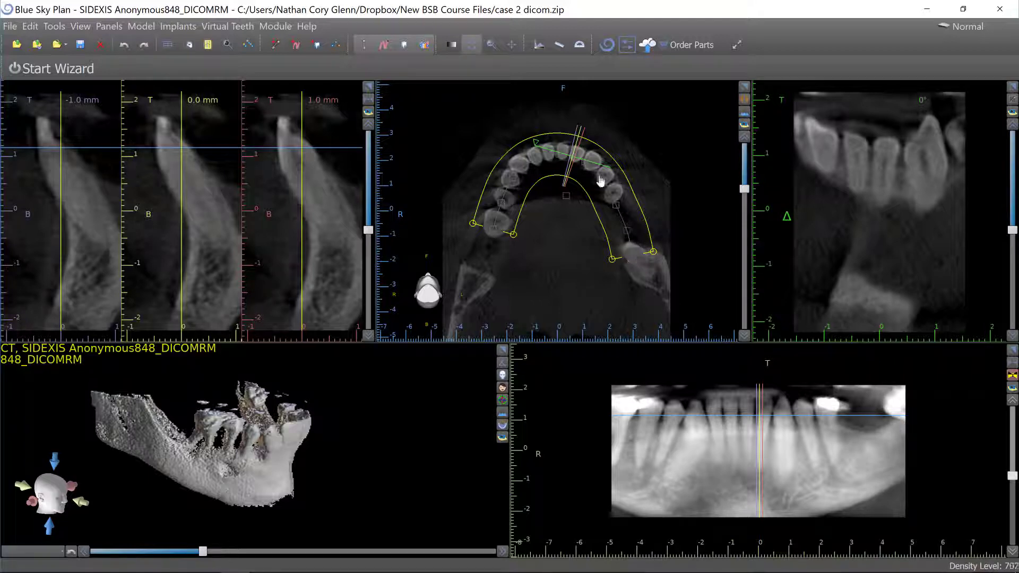
right_drag(576, 269, 563, 289)
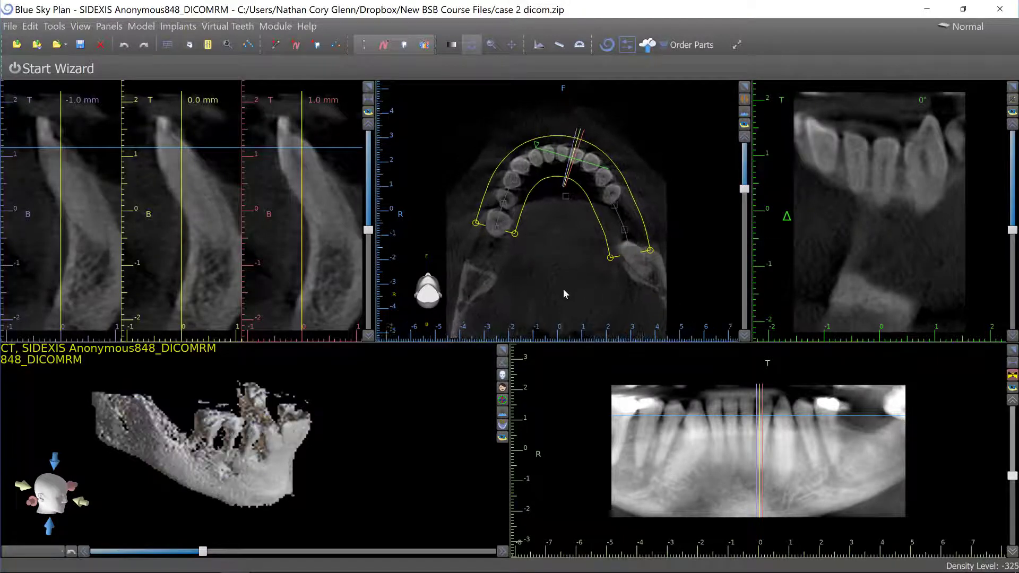
middle_drag(558, 275, 563, 226)
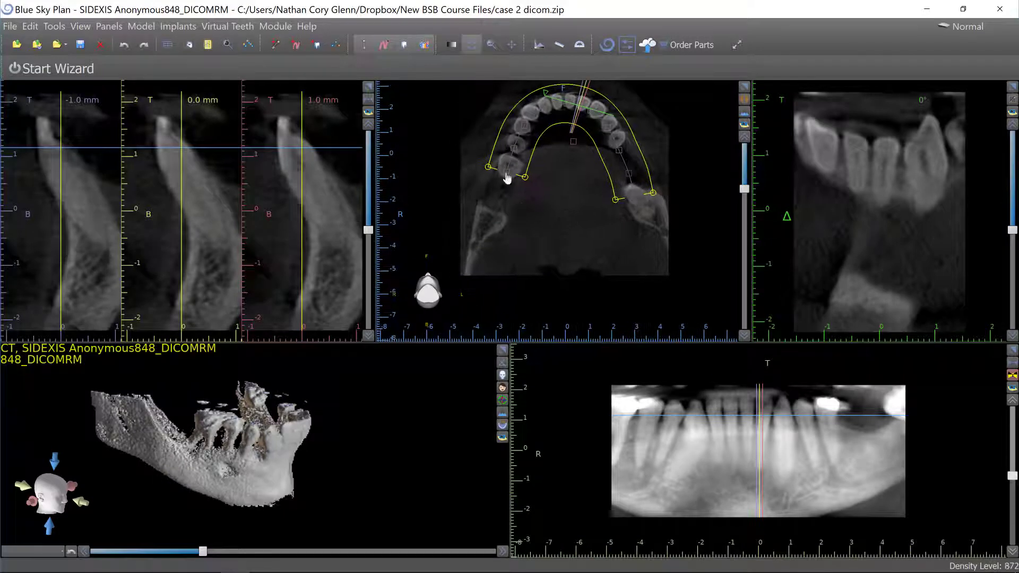
drag(506, 175, 469, 285)
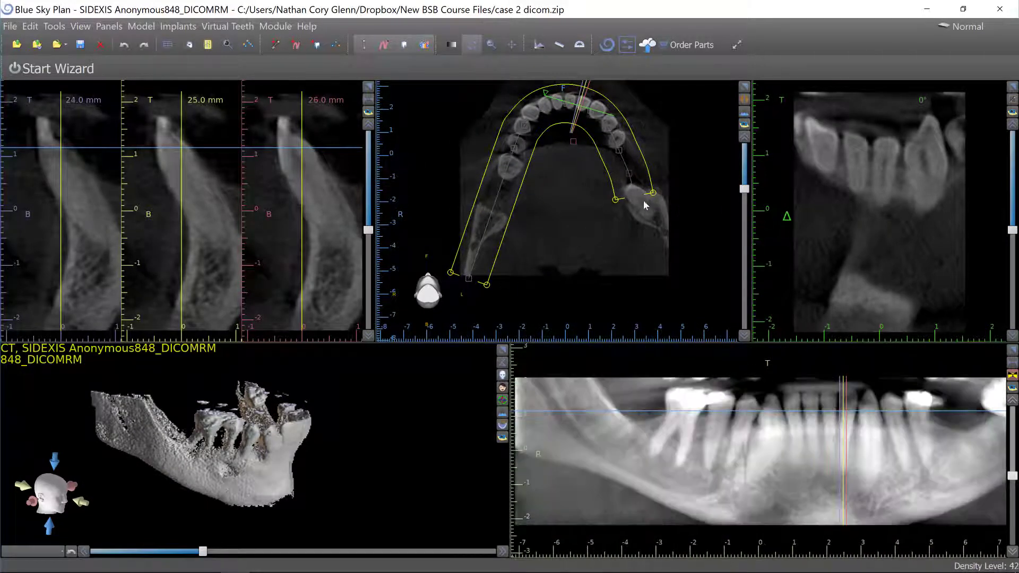
drag(637, 208, 671, 249)
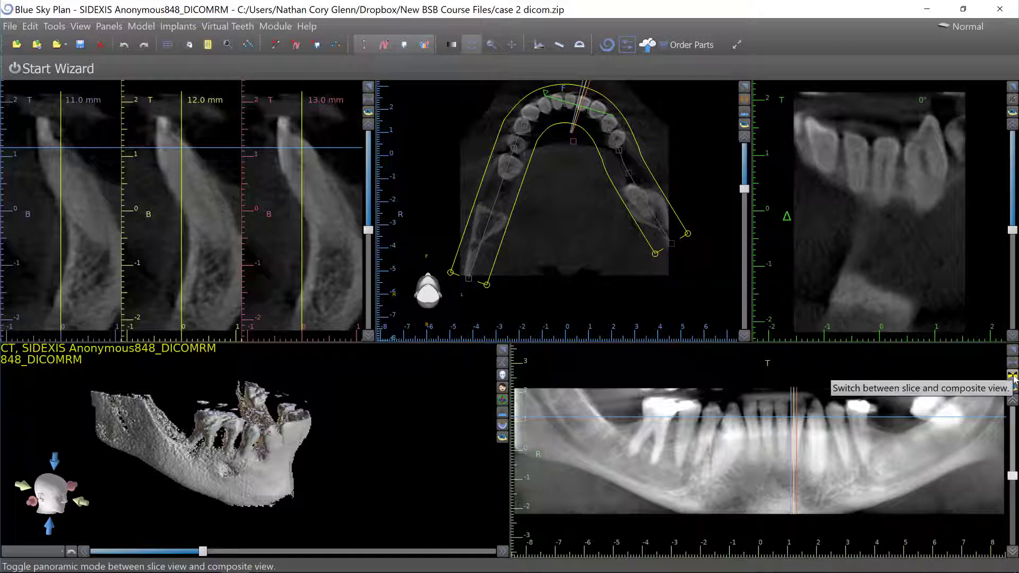
Switch the panoramic to slice view and refine the arch curve's control points on the right side.
click(1012, 376)
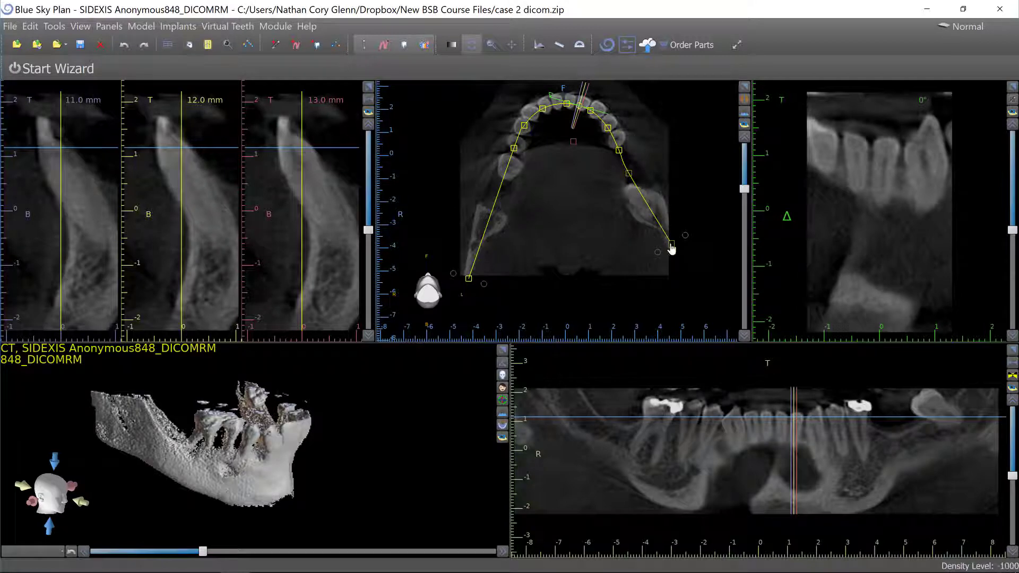
drag(671, 244, 674, 244)
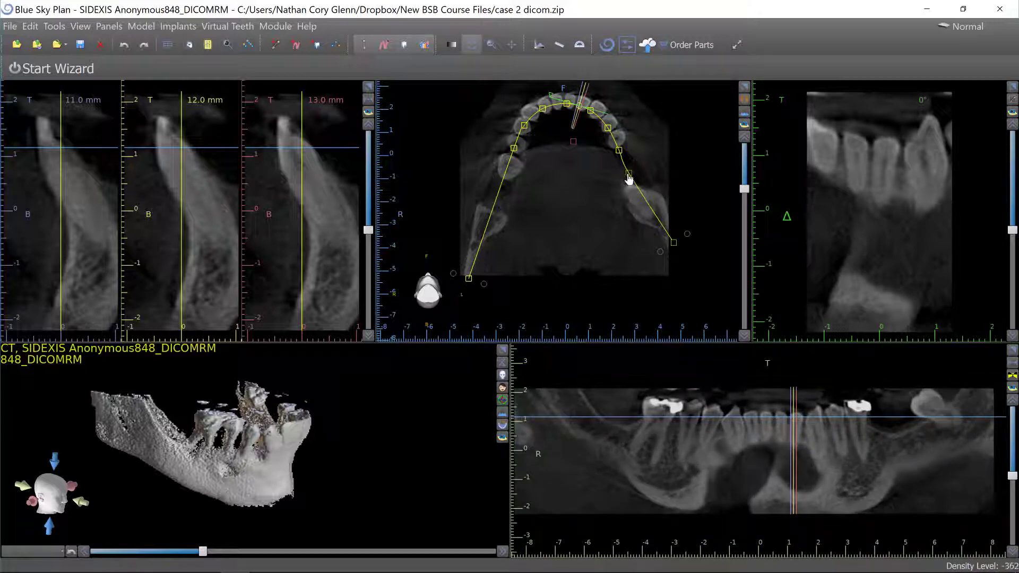
drag(630, 181, 646, 193)
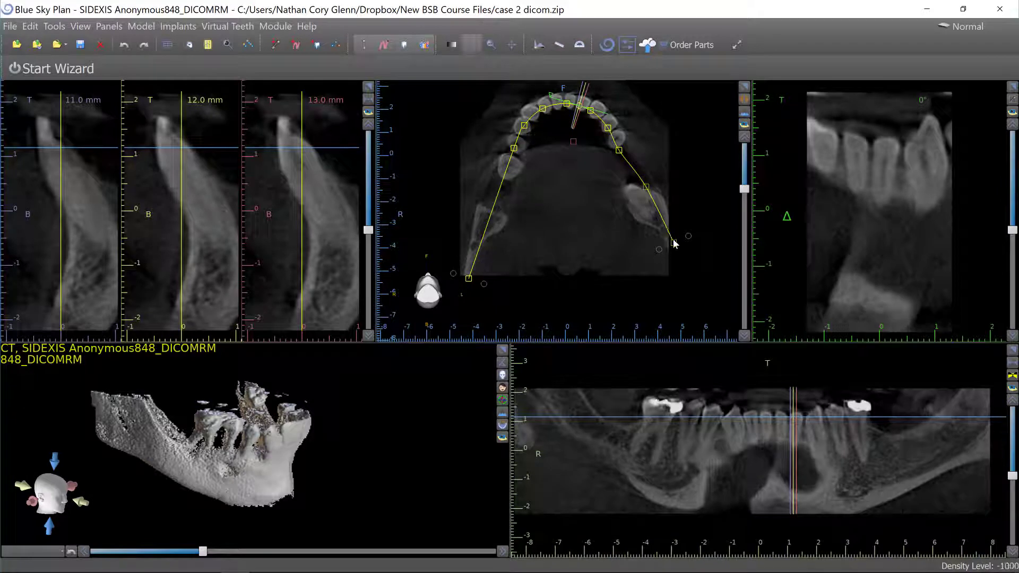
drag(674, 242, 670, 246)
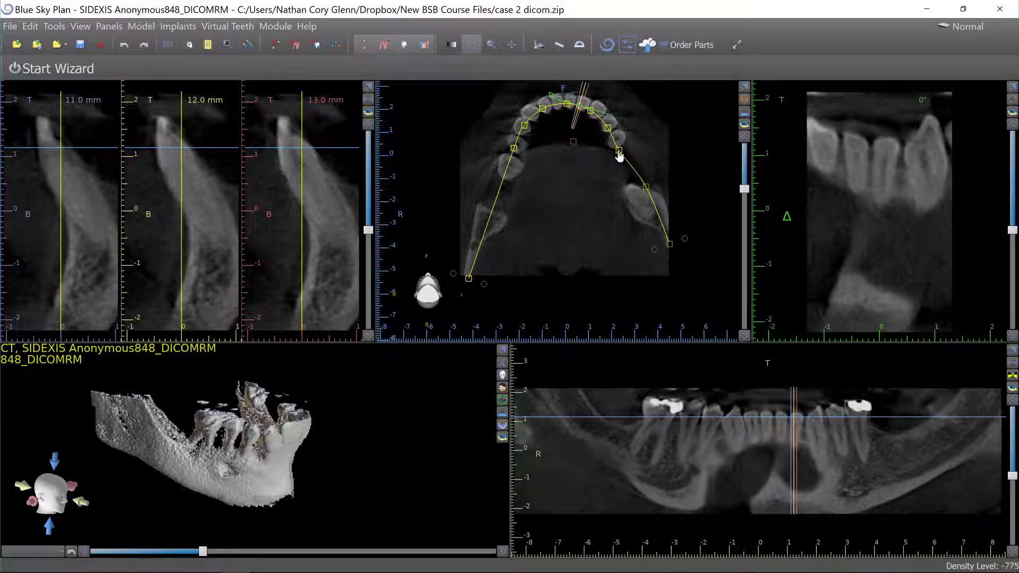
drag(619, 154, 625, 152)
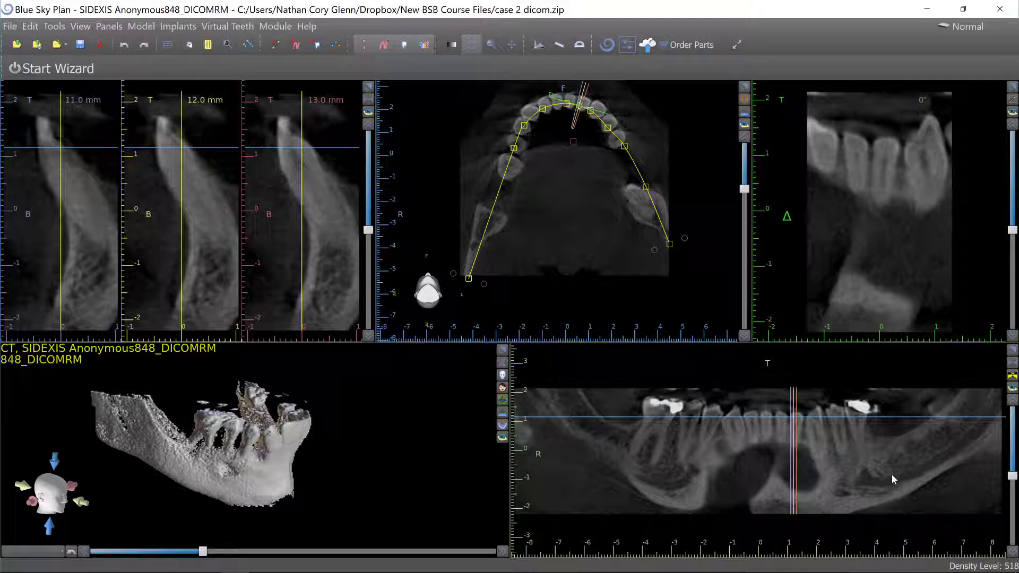
Start a new nerve and place points along the mandibular canal from the posterior end forward in the panoramic view.
click(316, 44)
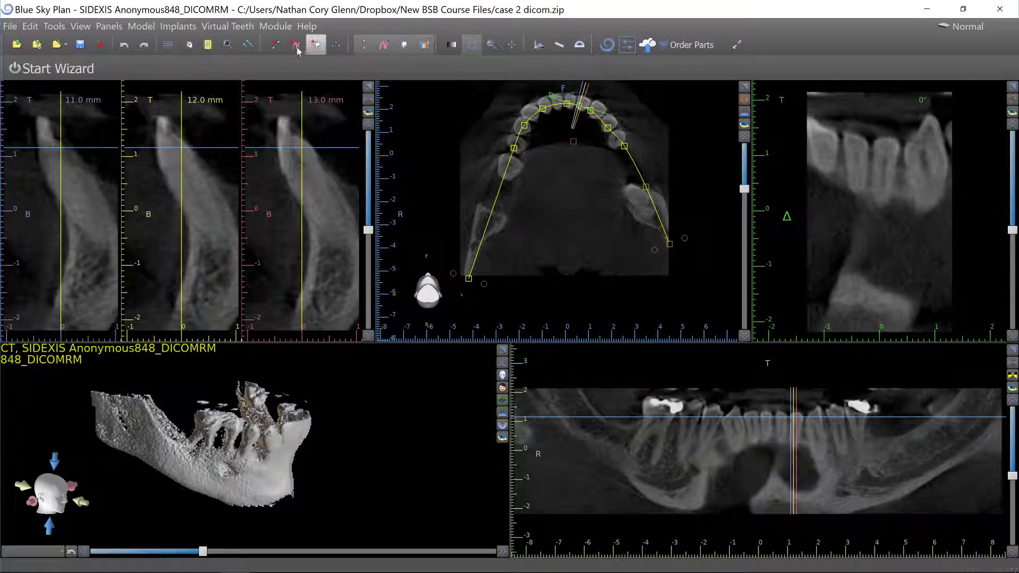
click(296, 45)
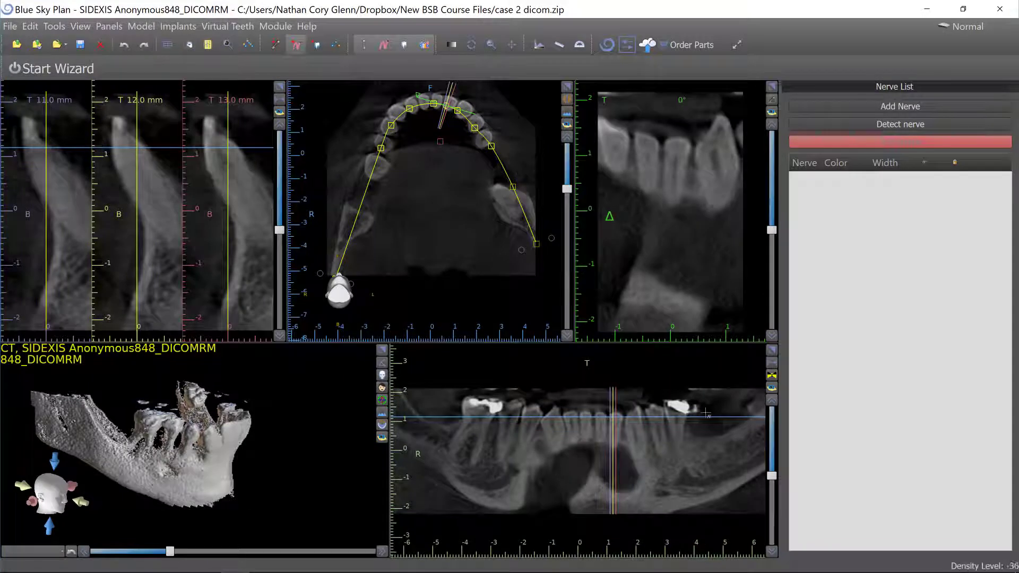
scroll(695, 412, down, 3)
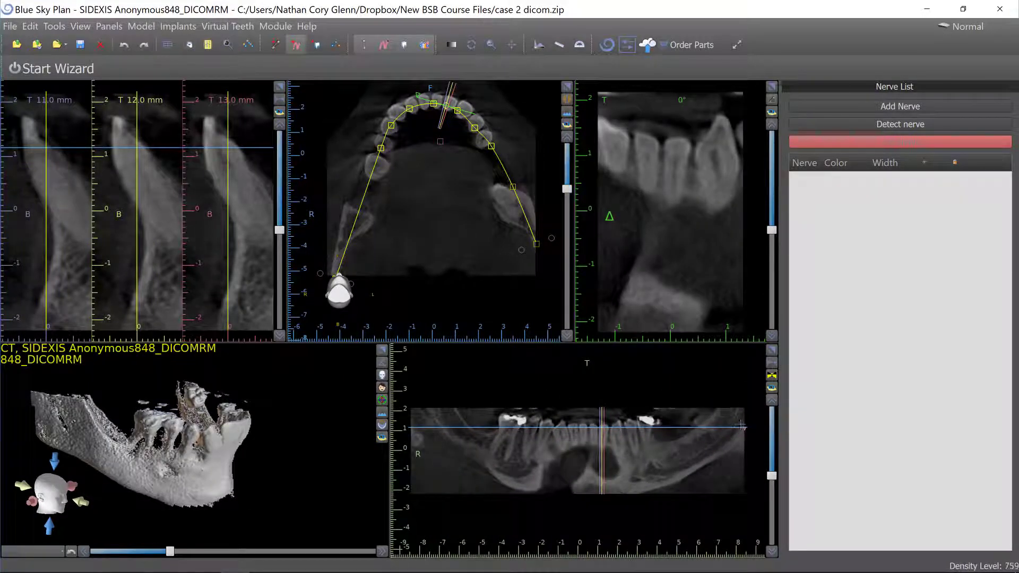
click(742, 418)
click(733, 432)
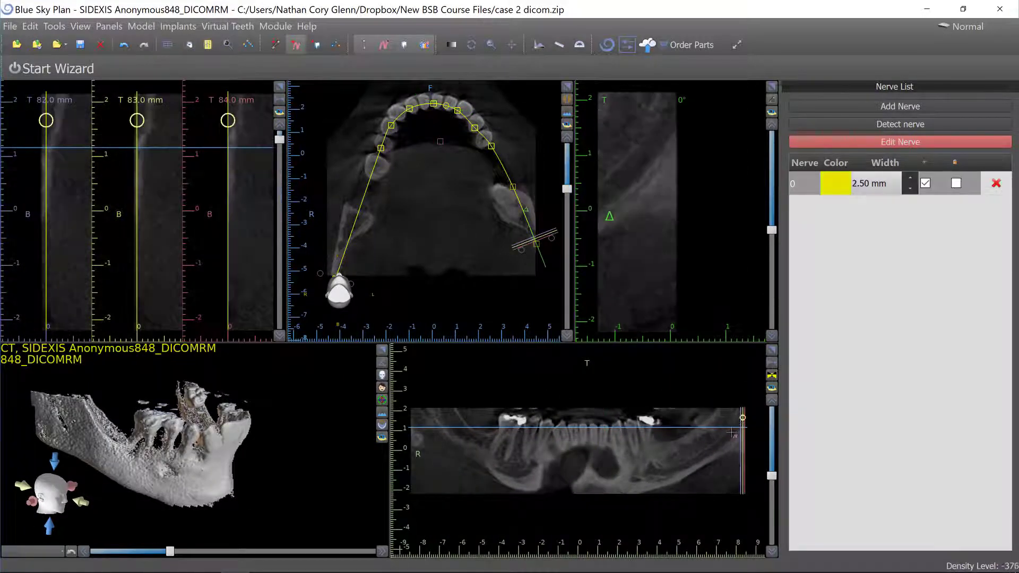
click(717, 444)
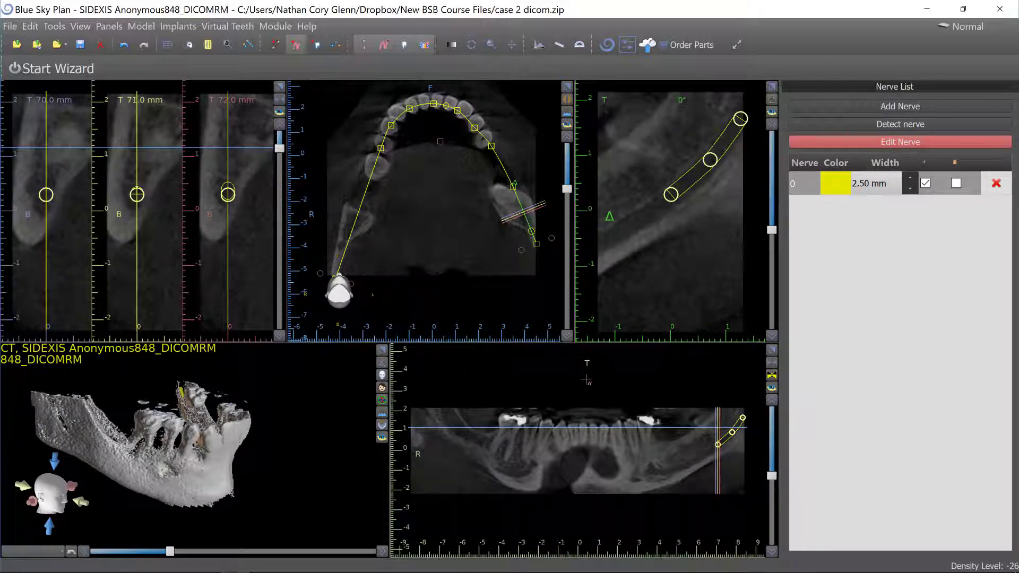
click(703, 455)
click(688, 466)
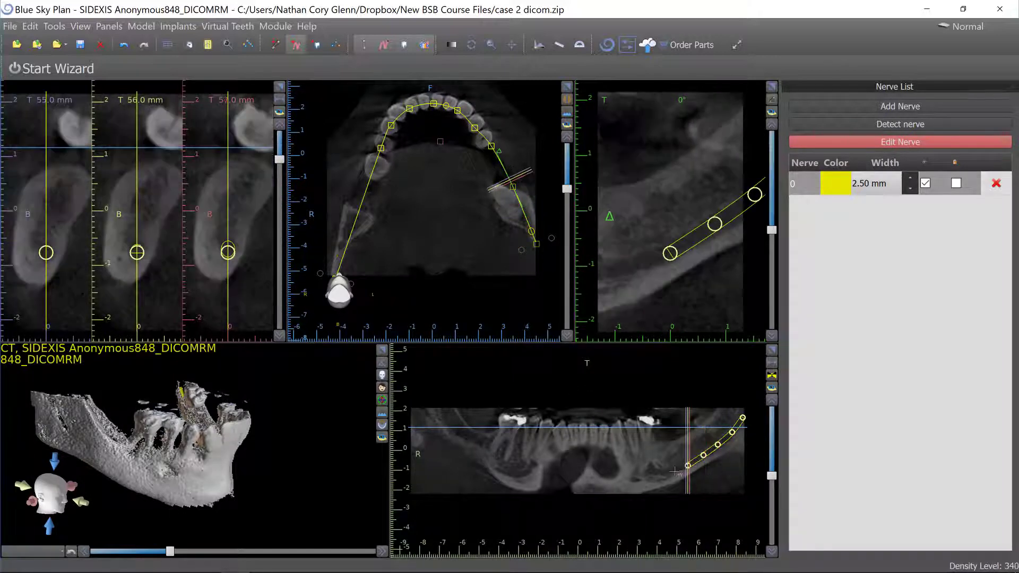
click(674, 470)
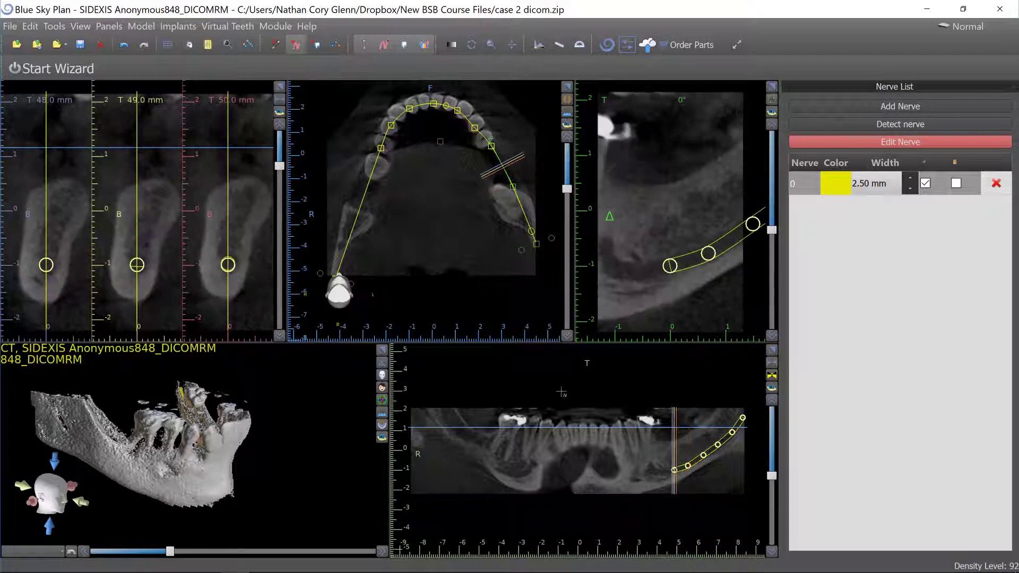
click(661, 472)
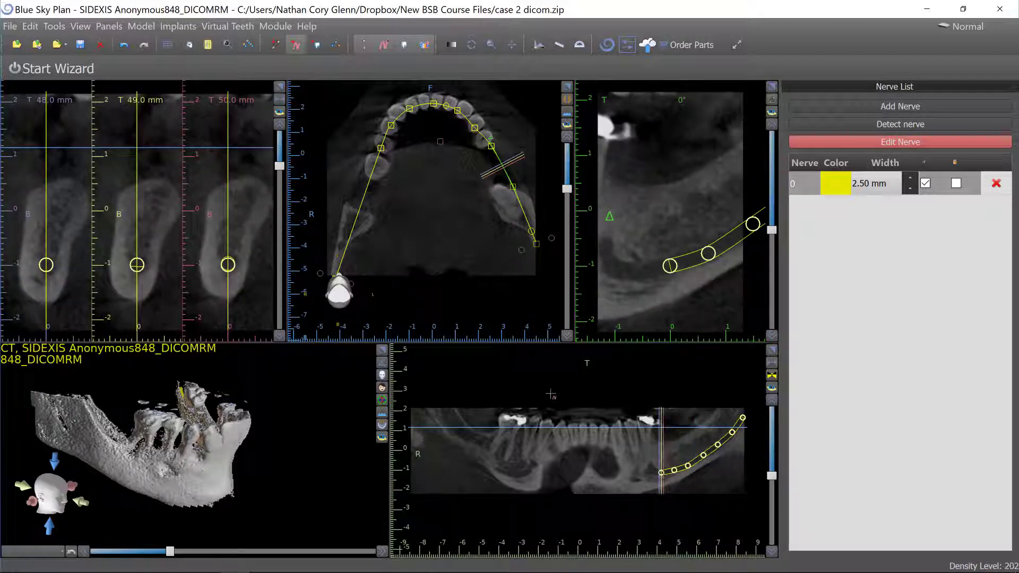
click(652, 470)
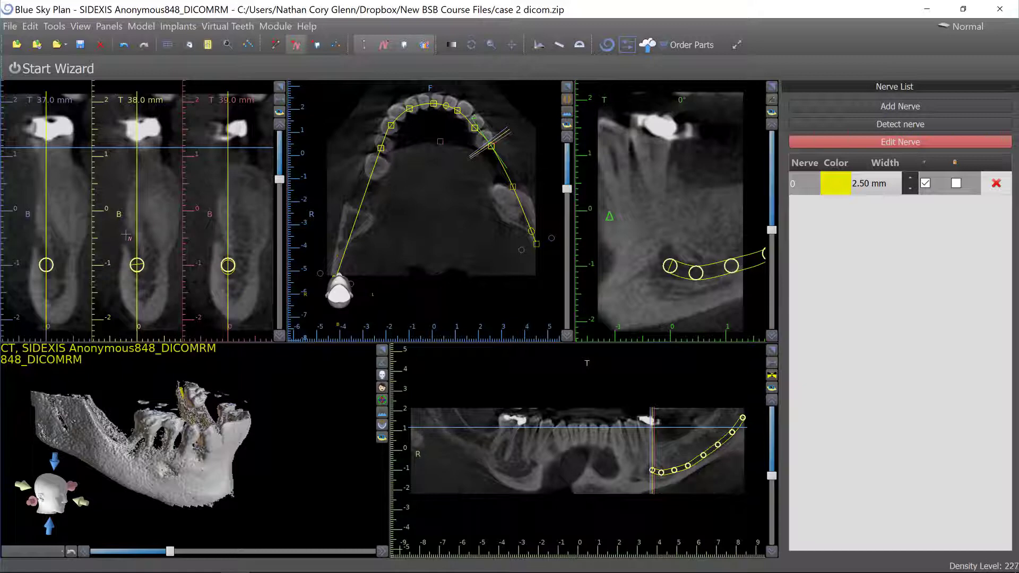
Add a point at the mental foramen loop in the cross-section and finish editing the nerve.
click(126, 235)
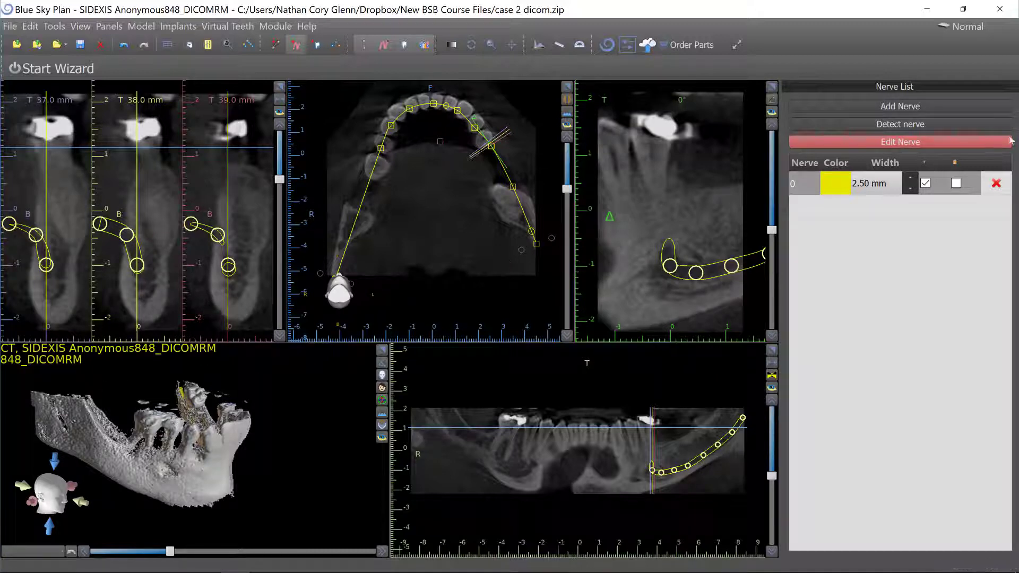
click(919, 144)
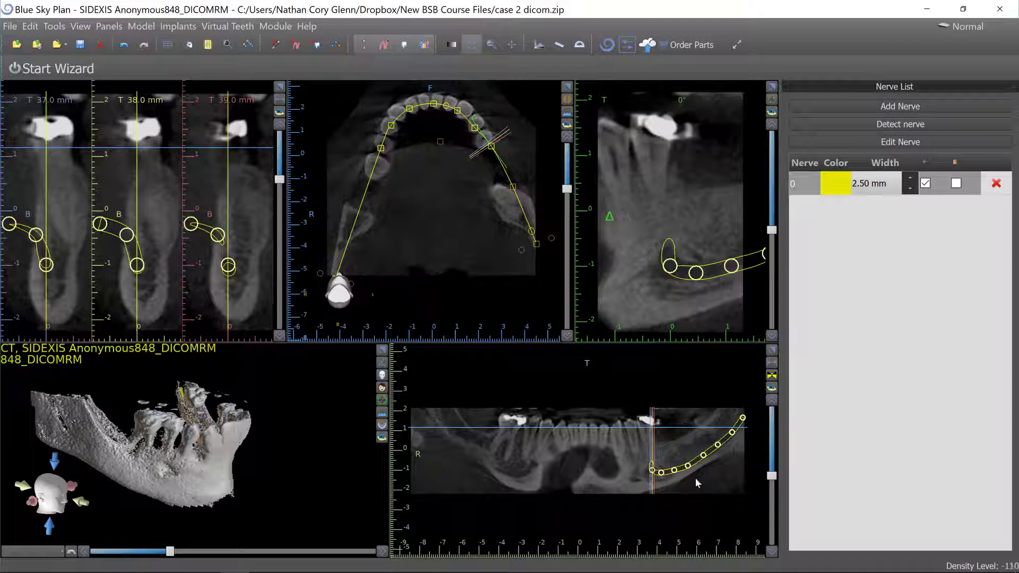
Move one of the nerve's control points upward in the zoomed panoramic view.
scroll(698, 453, up, 3)
middle_drag(700, 467, 553, 452)
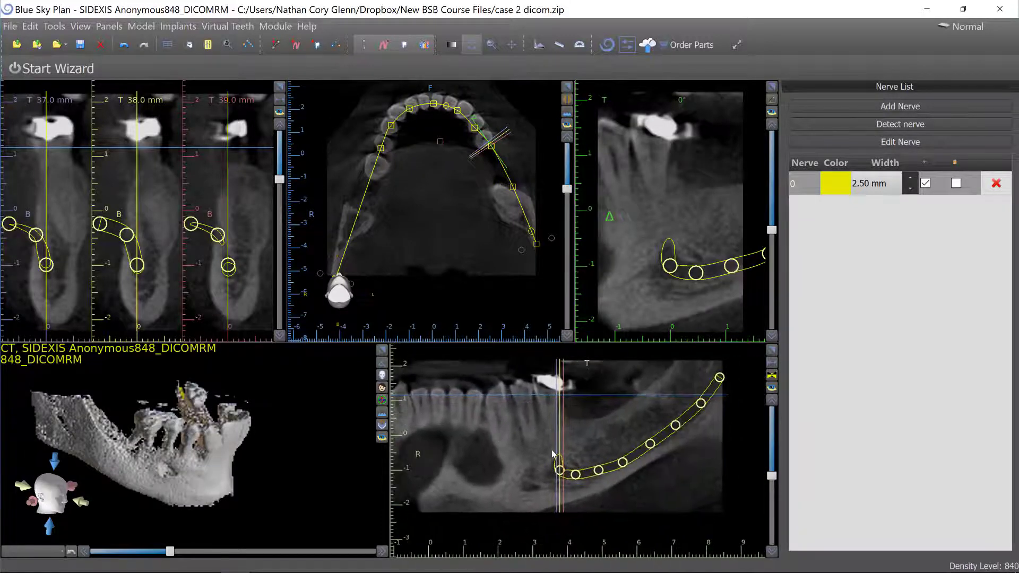
scroll(580, 417, up, 1)
scroll(580, 417, up, 1)
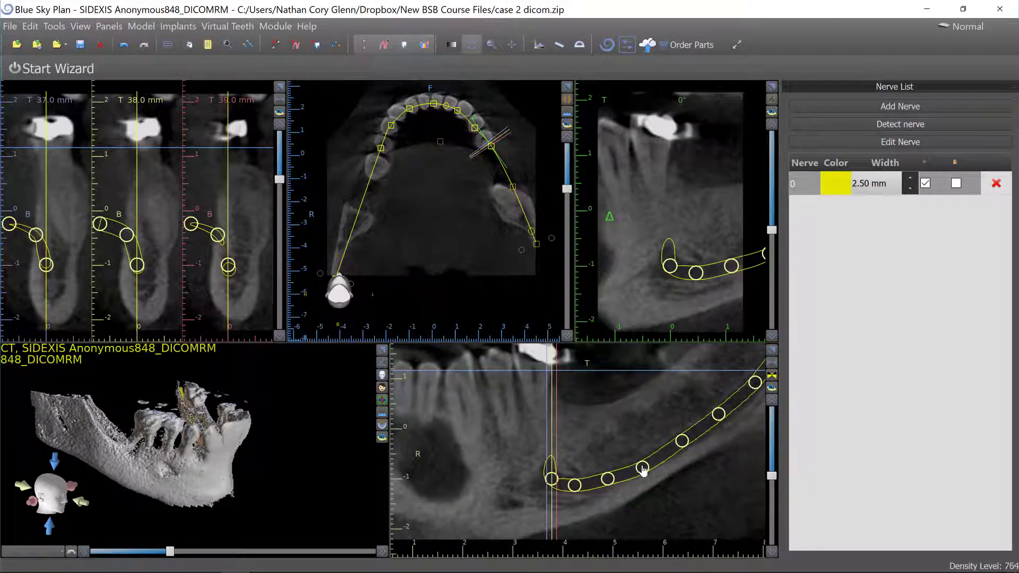
drag(643, 470, 684, 443)
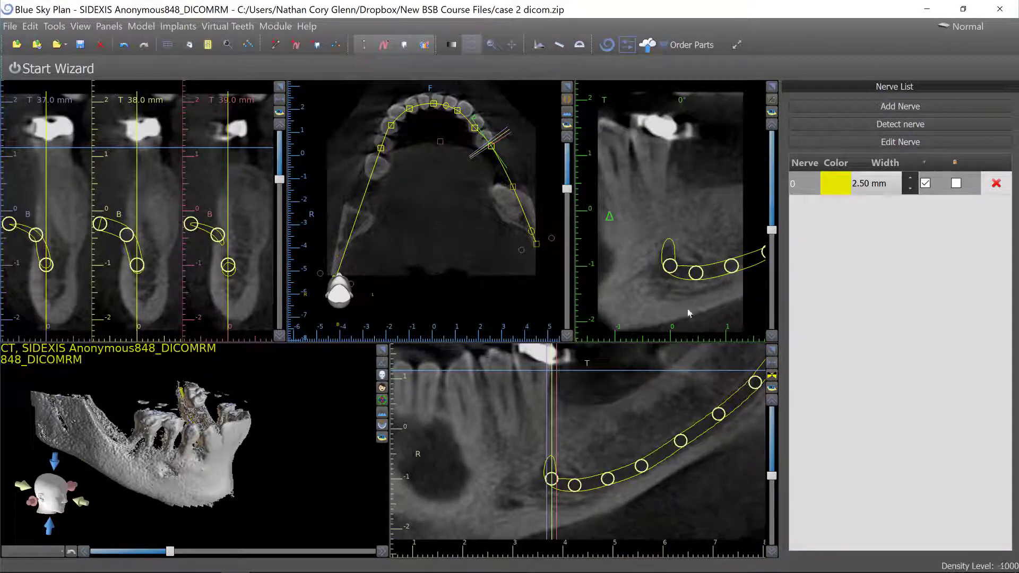
Lock the nerve in the nerve list and rotate the 3D model to inspect it.
click(956, 184)
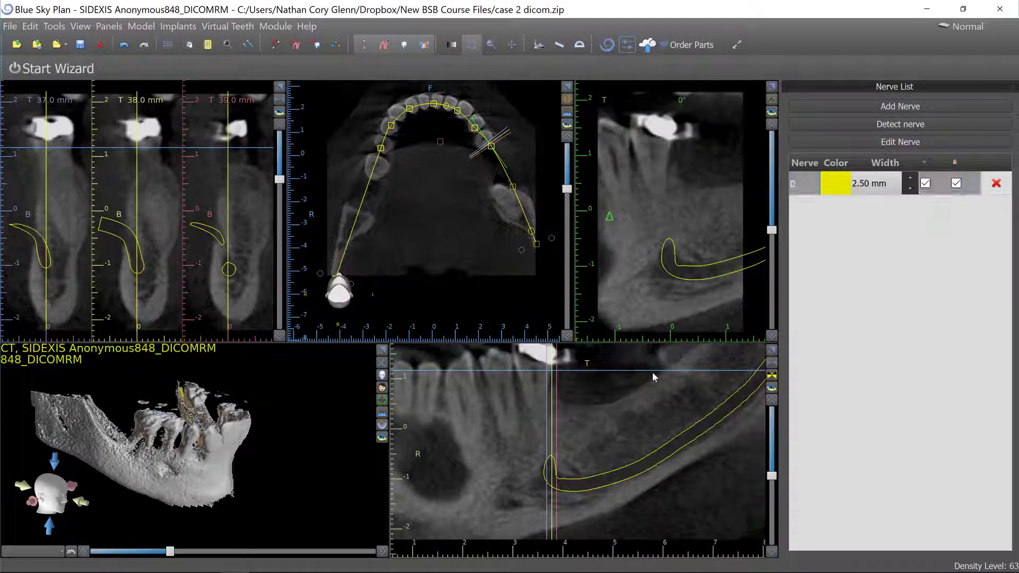
drag(252, 432, 300, 509)
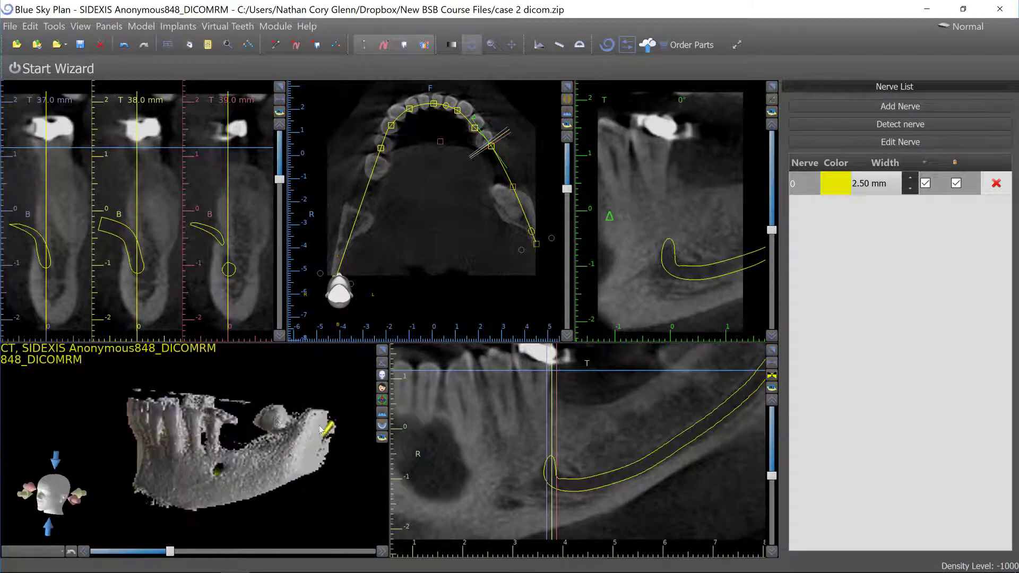
right_drag(469, 438, 469, 447)
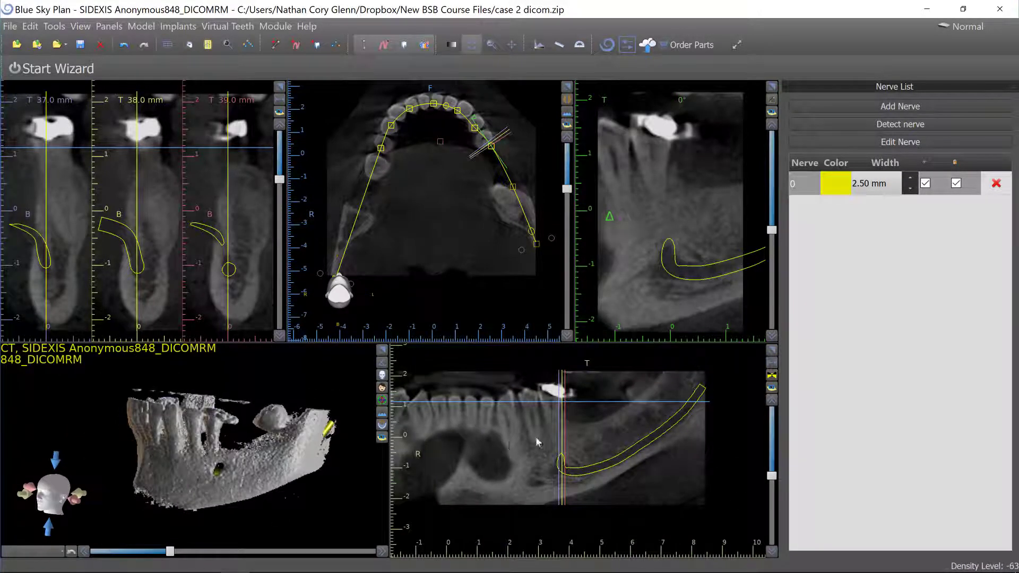
Switch the panoramic view from slice view to composite view.
click(771, 375)
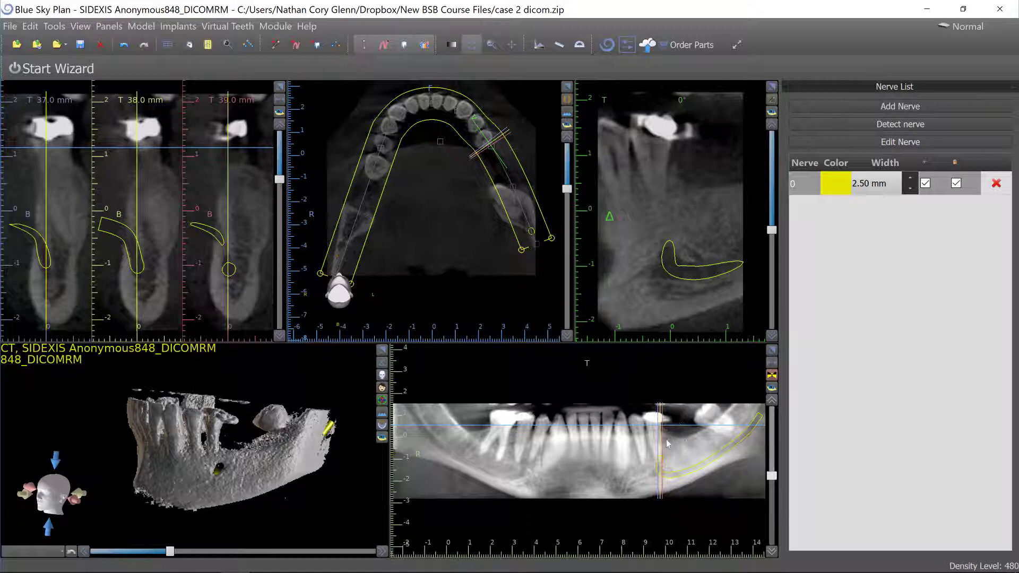
middle_drag(686, 442, 581, 440)
scroll(581, 440, up, 1)
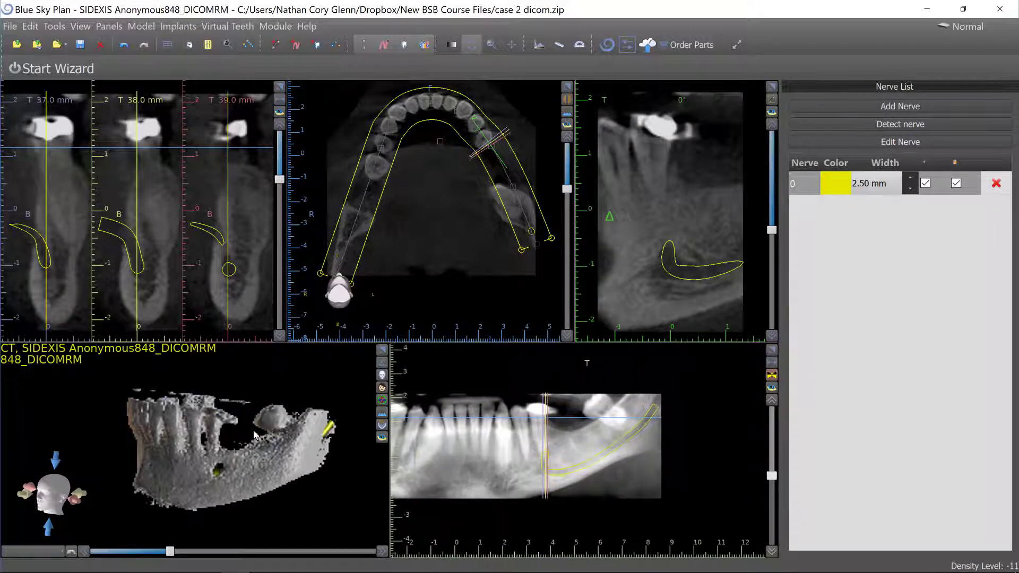
Inspect the traced nerve by panning, zooming and rotating the panoramic and 3D views.
drag(366, 427, 289, 427)
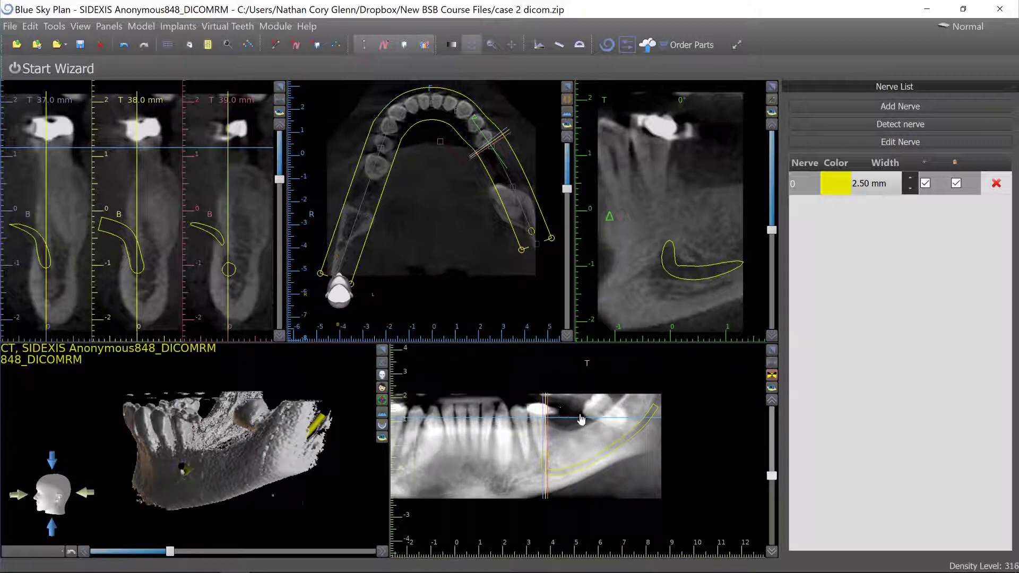
drag(582, 419, 578, 404)
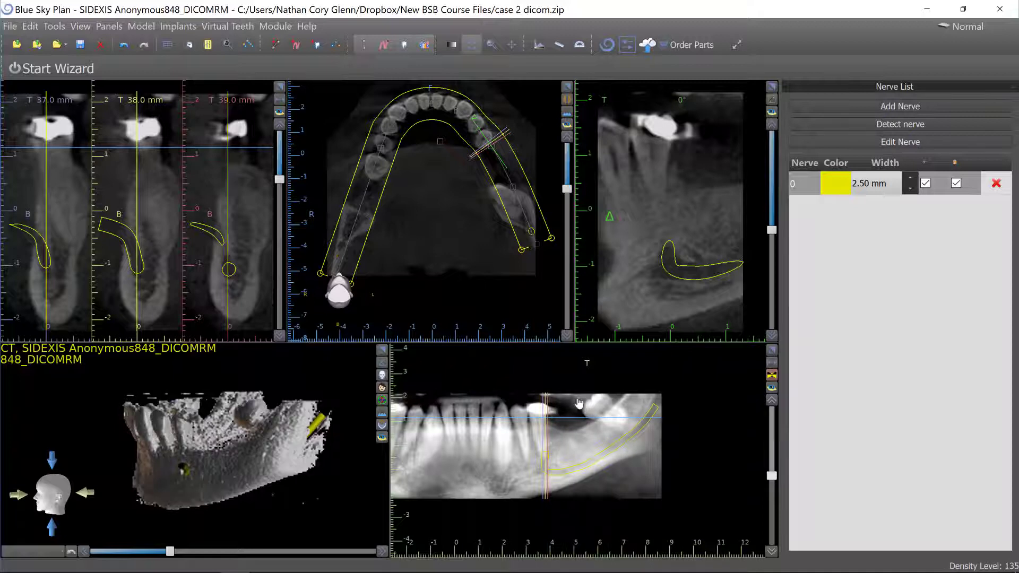
scroll(578, 404, up, 3)
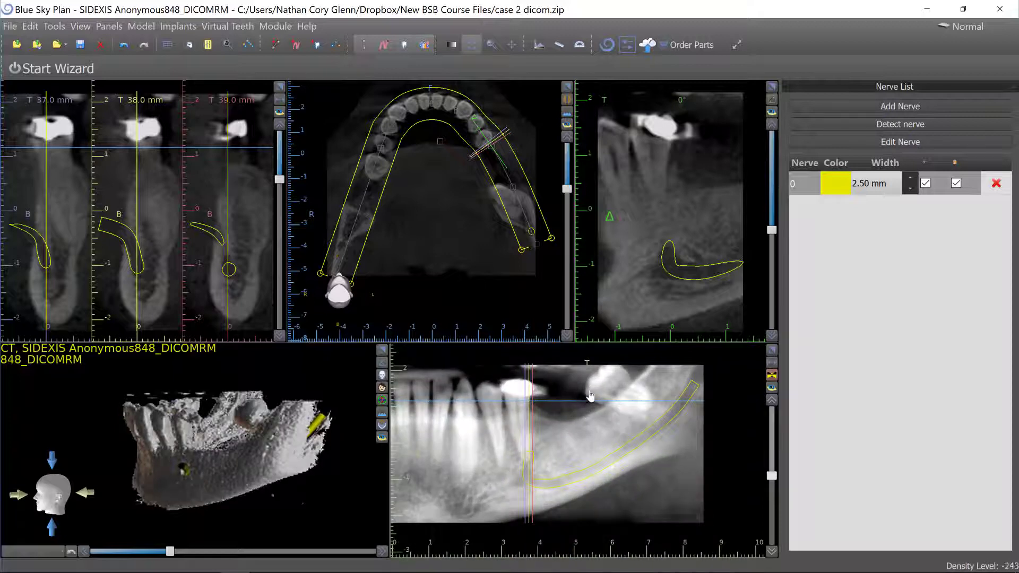
scroll(589, 398, down, 2)
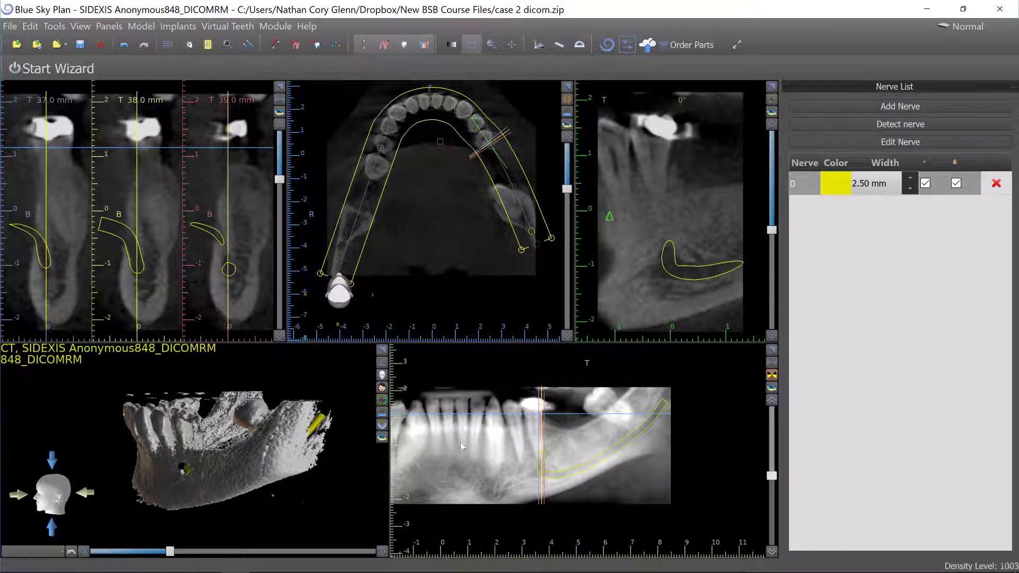
middle_drag(460, 443, 546, 433)
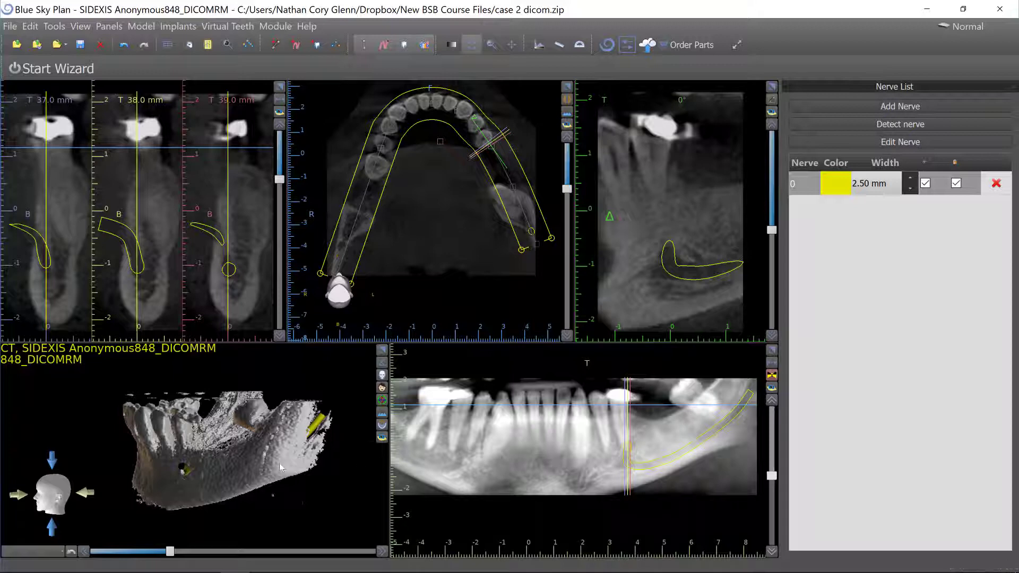
drag(279, 463, 227, 444)
scroll(228, 456, up, 5)
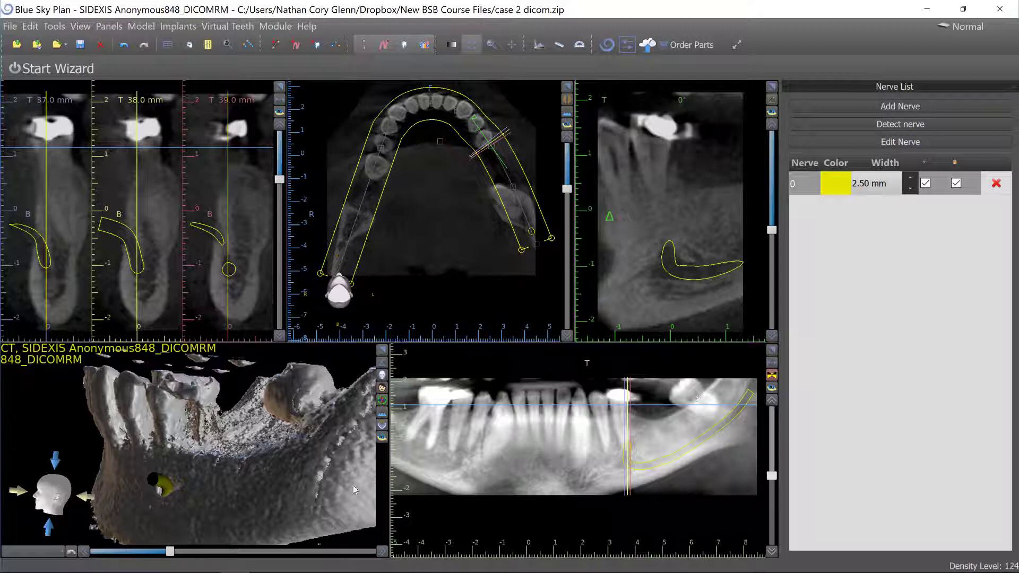
scroll(161, 435, down, 5)
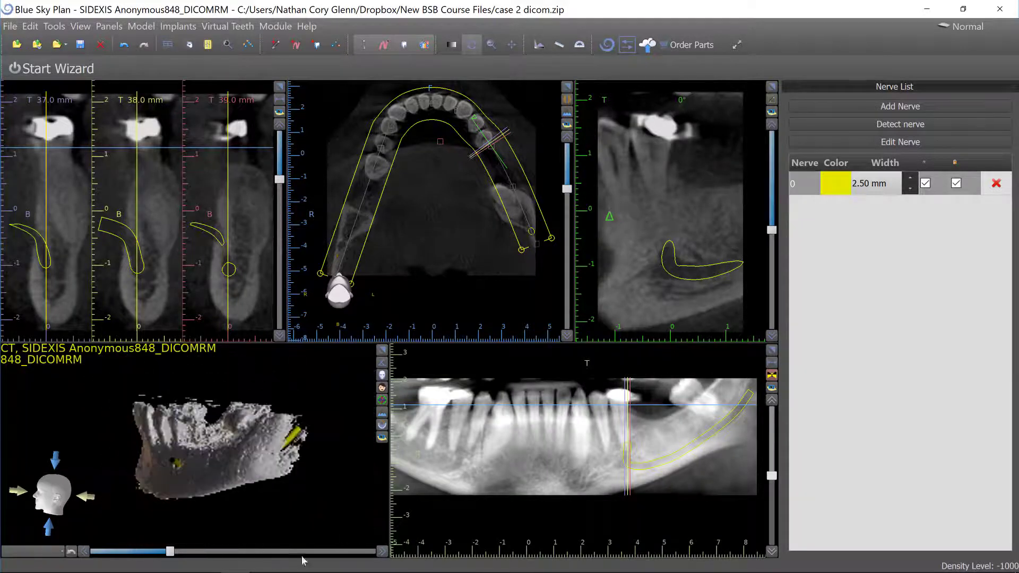
drag(294, 469, 321, 435)
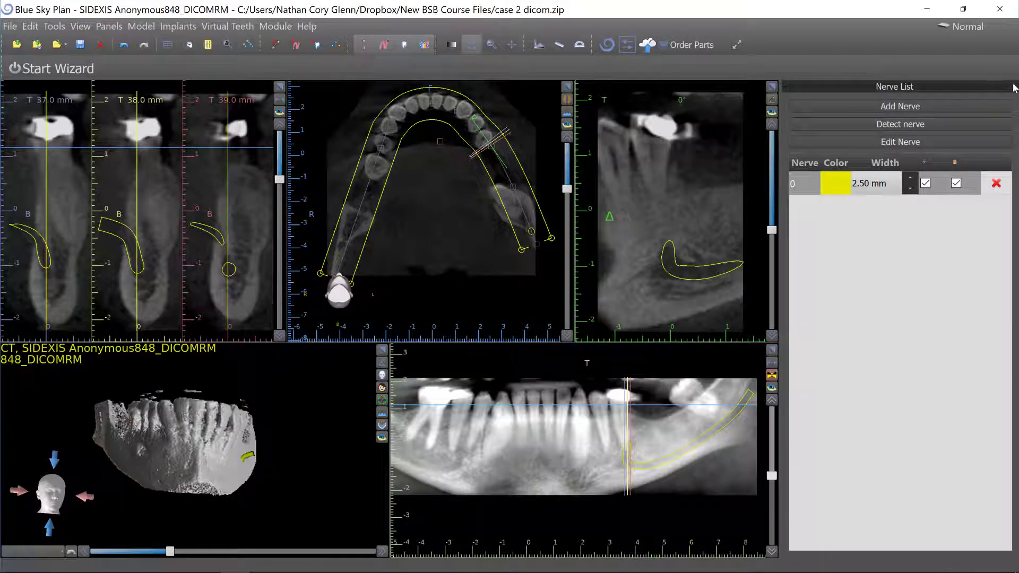
drag(223, 429, 126, 441)
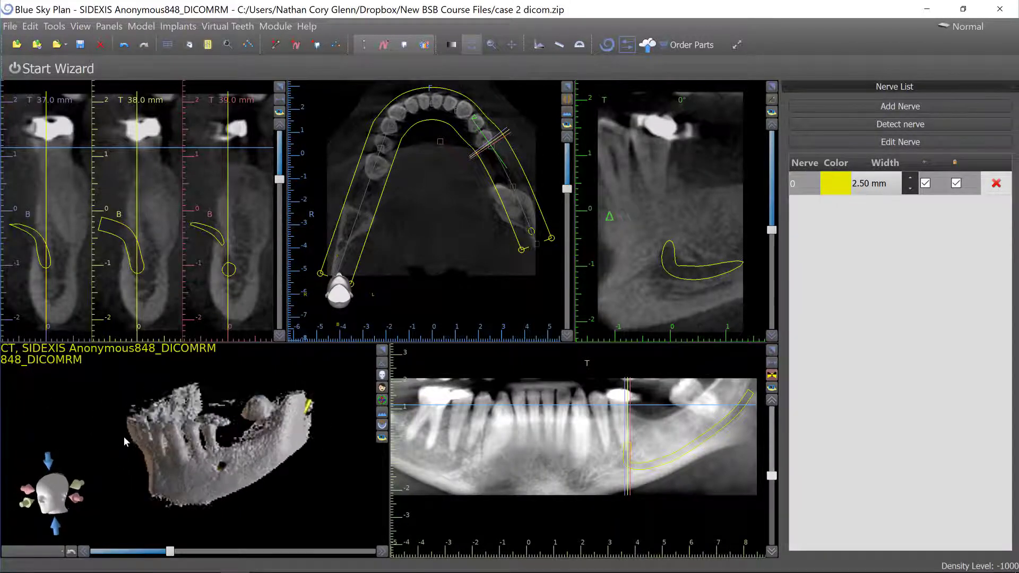
Import the STL model case 2 gingiva stl.stl from the New BSB Course Files folder and cancel the point-based alignment.
click(10, 26)
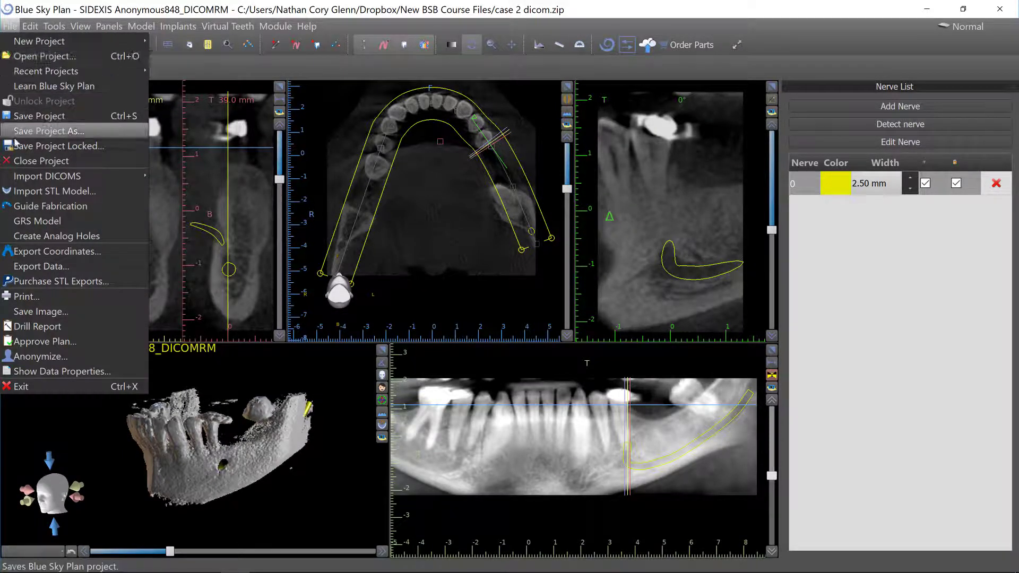
mouse_move(30, 181)
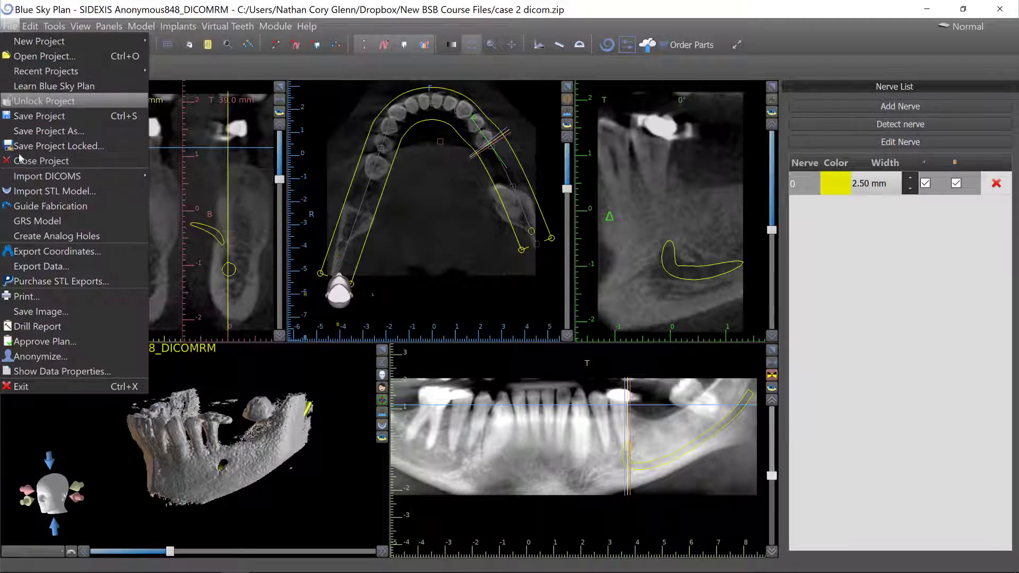
click(32, 191)
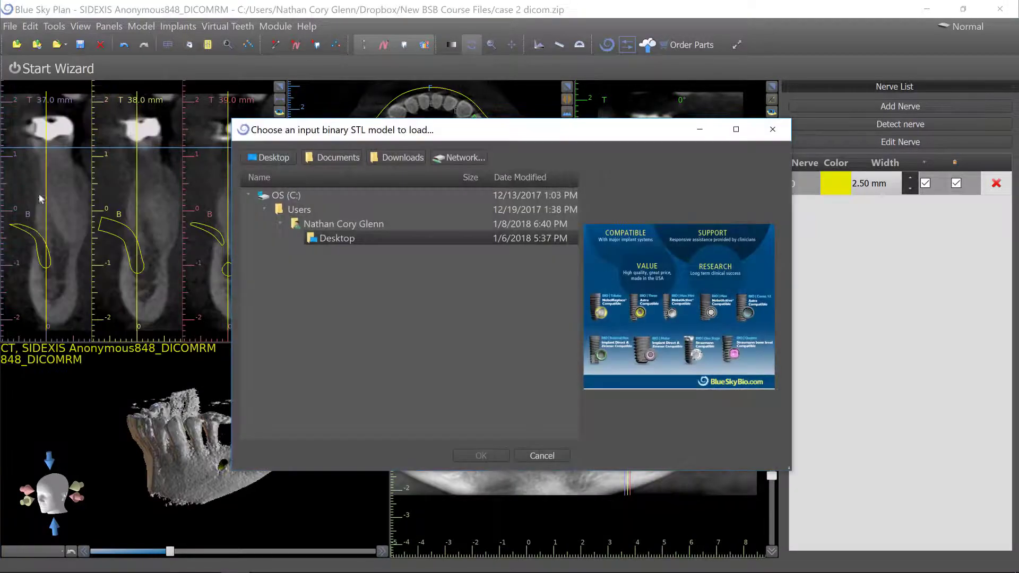
scroll(370, 365, down, 15)
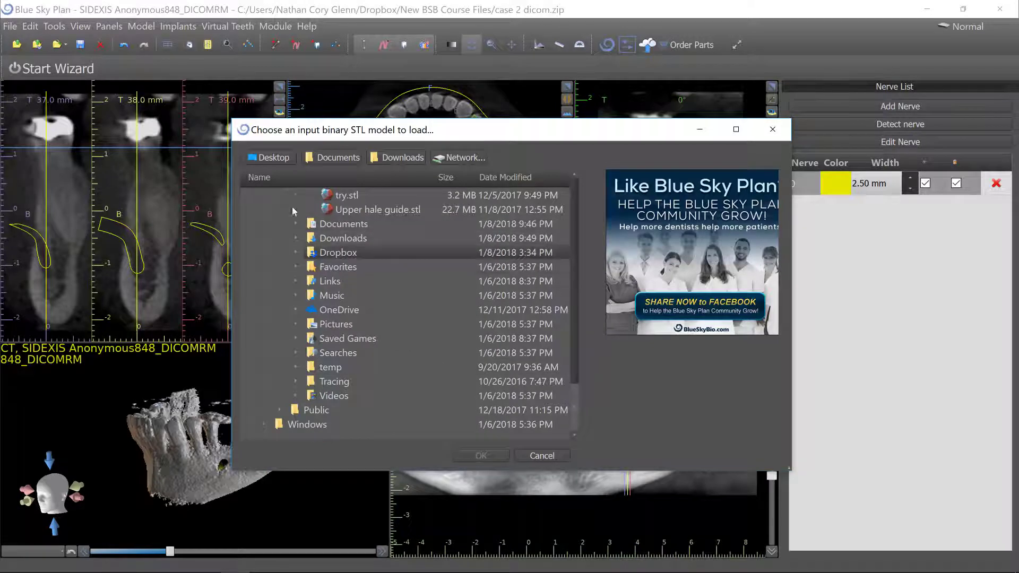
double_click(350, 252)
scroll(411, 315, down, 8)
scroll(411, 321, down, 12)
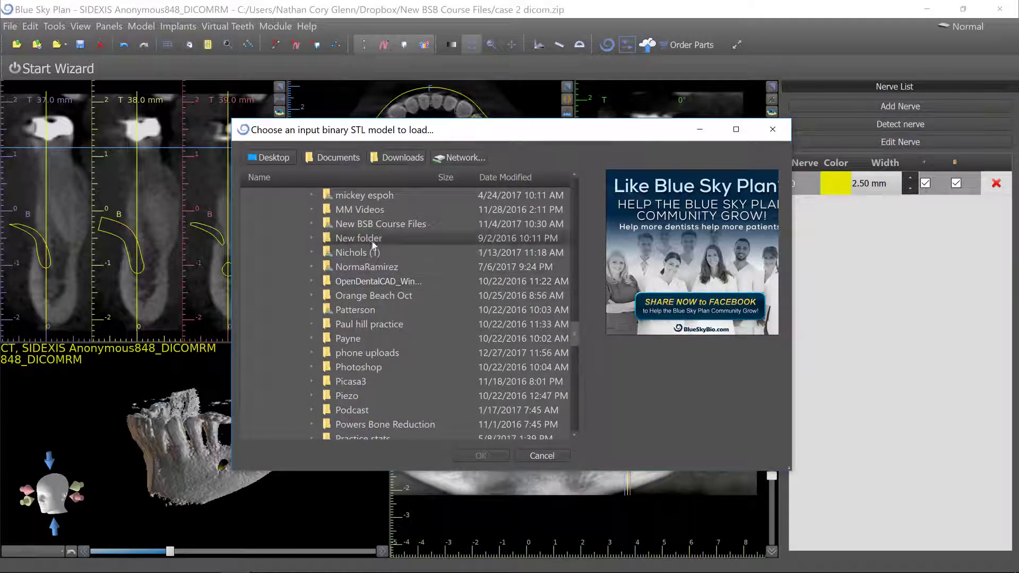
double_click(326, 227)
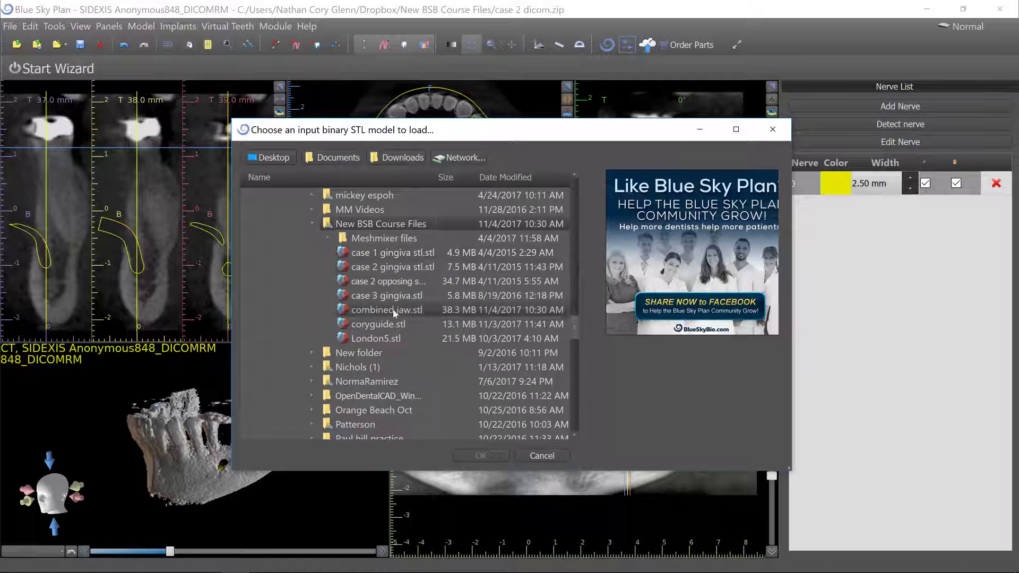
click(393, 267)
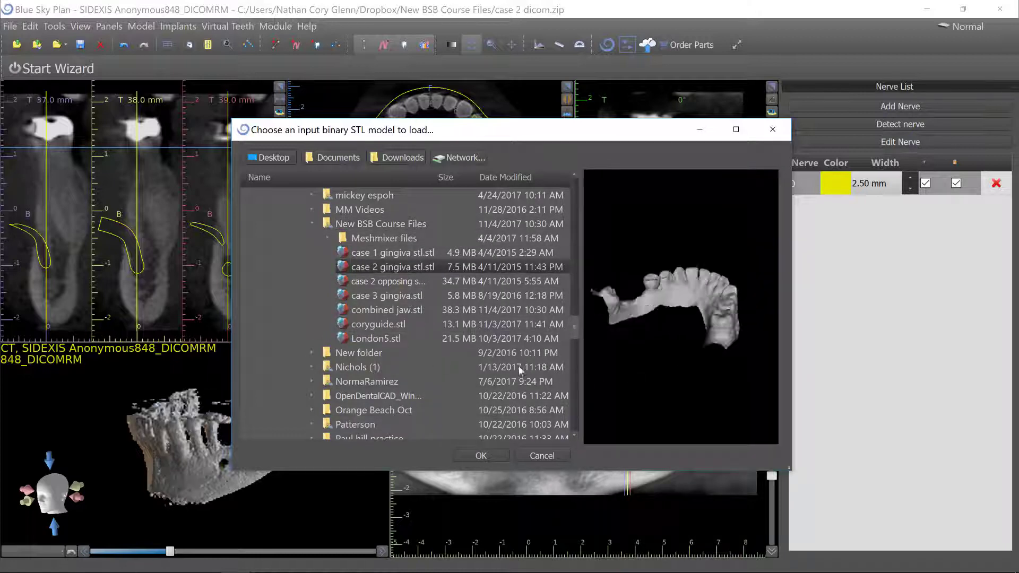
click(481, 456)
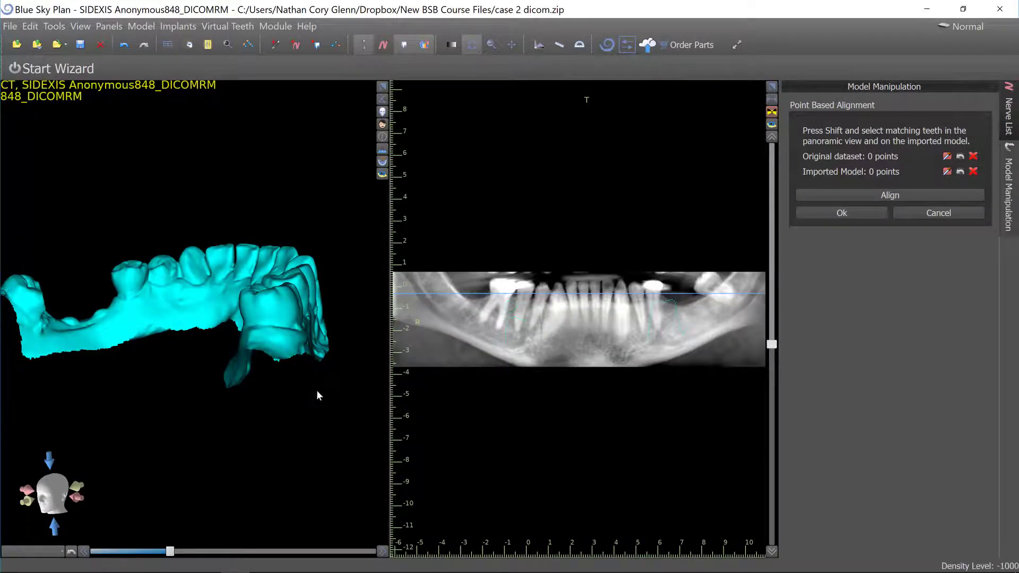
drag(317, 396, 318, 360)
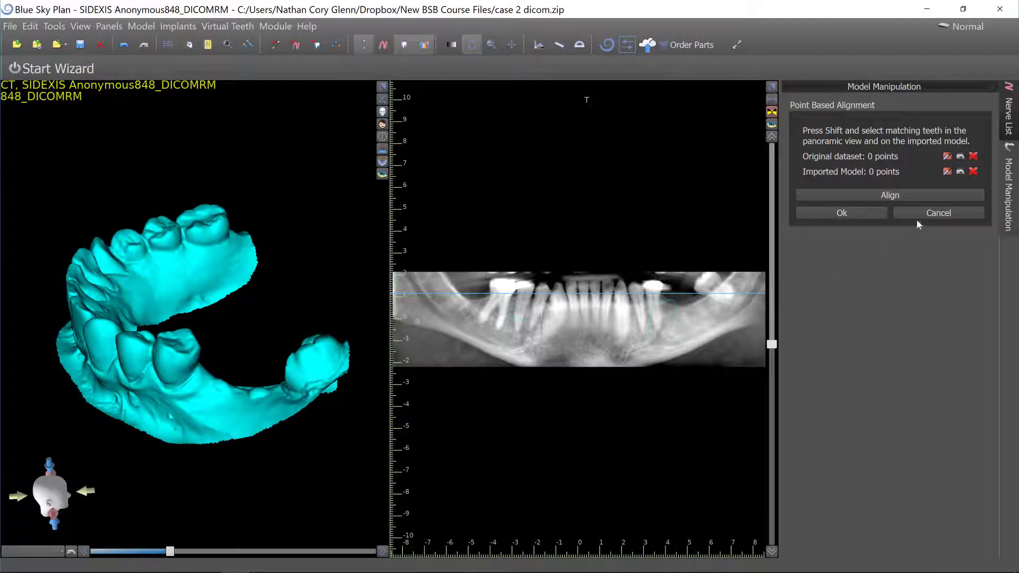
click(937, 213)
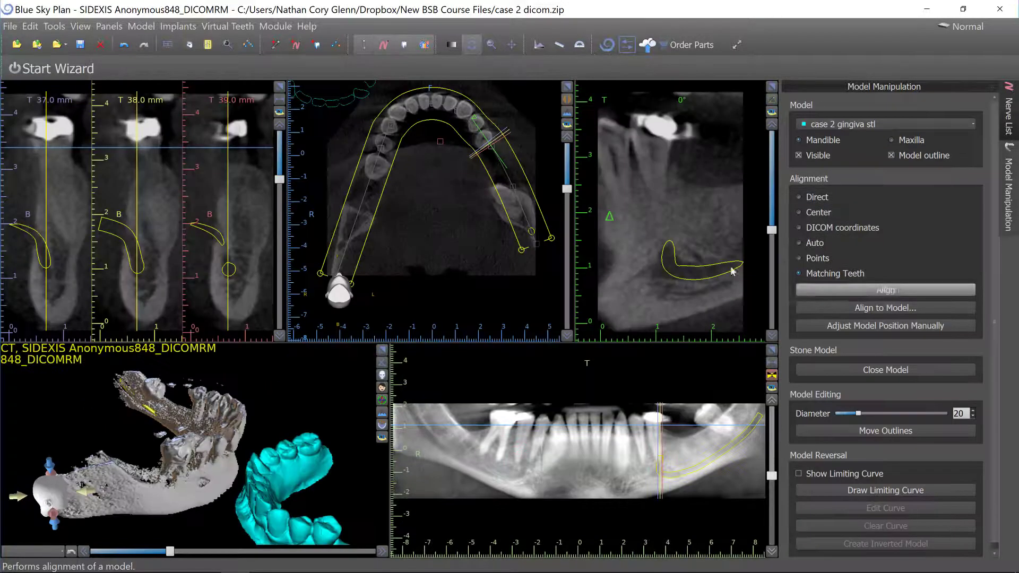
Open the Surfaces panel.
drag(179, 412, 229, 406)
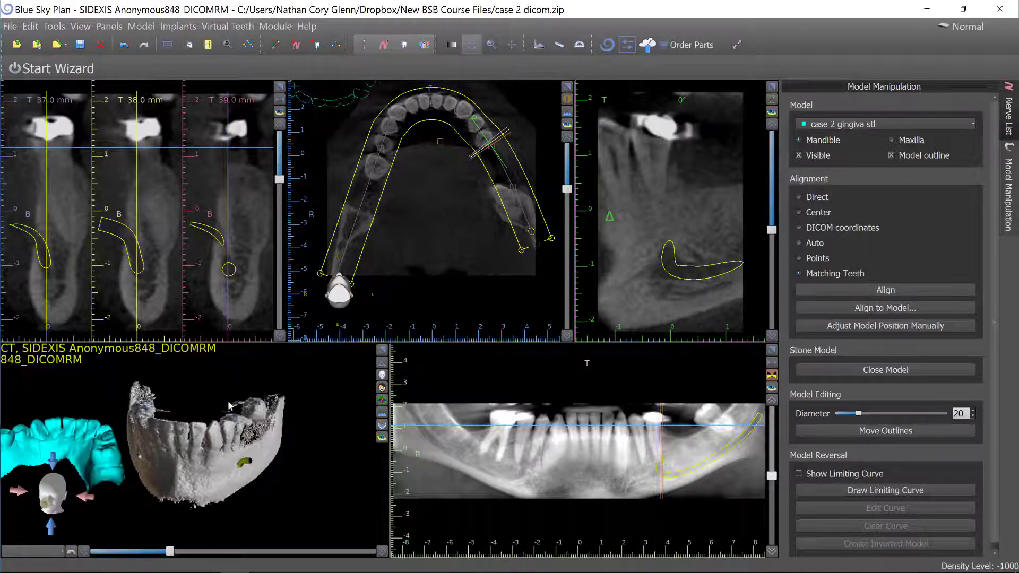
drag(195, 439, 237, 421)
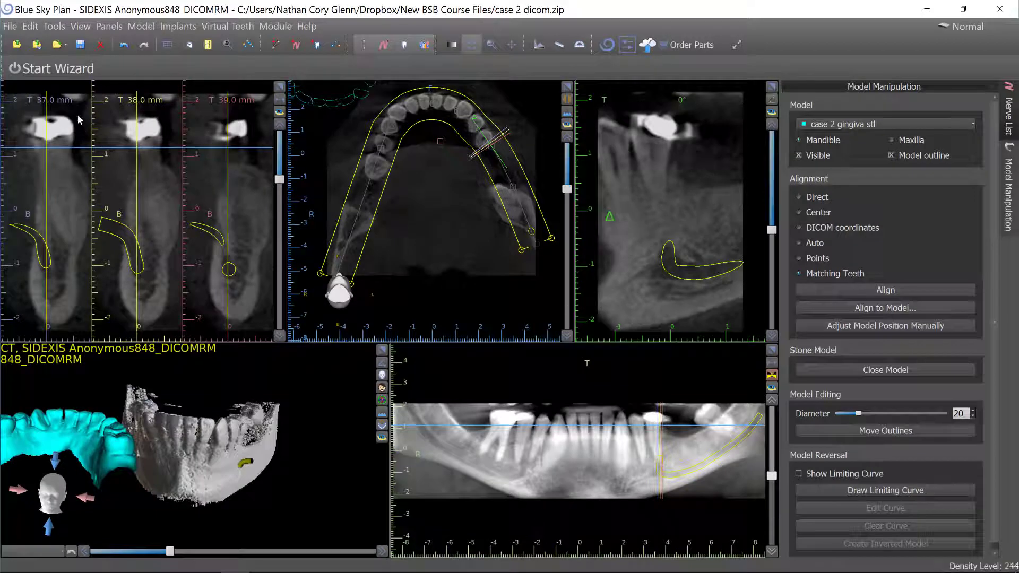
click(99, 24)
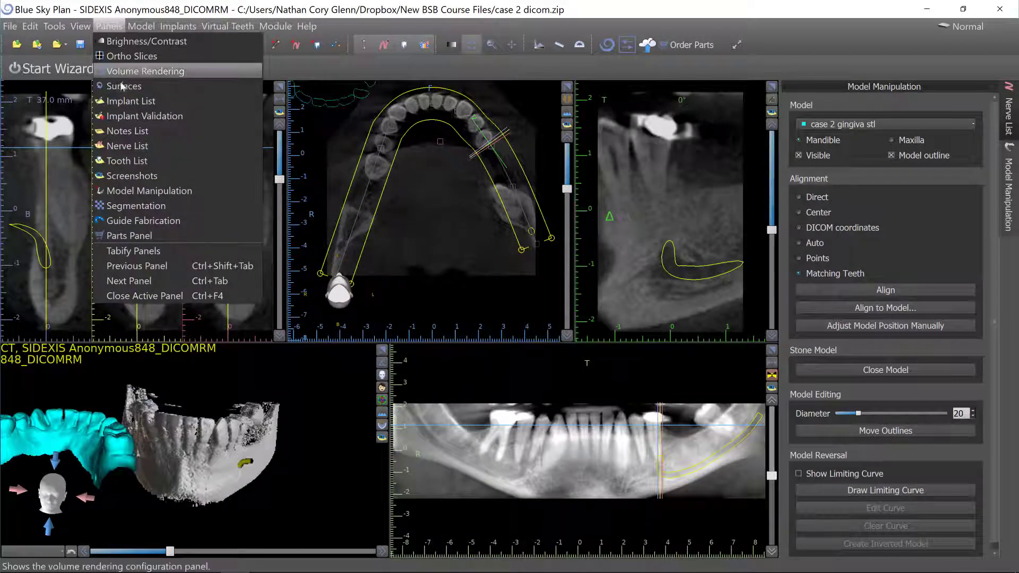
click(102, 84)
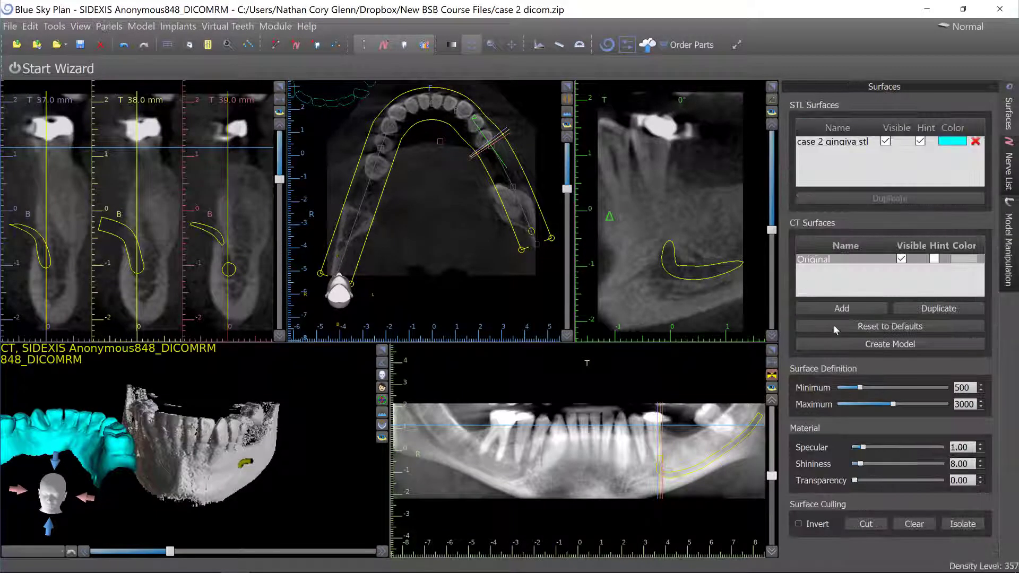
Select the Original CT surface and isolate the mandible by picking it in the 3D view.
click(855, 261)
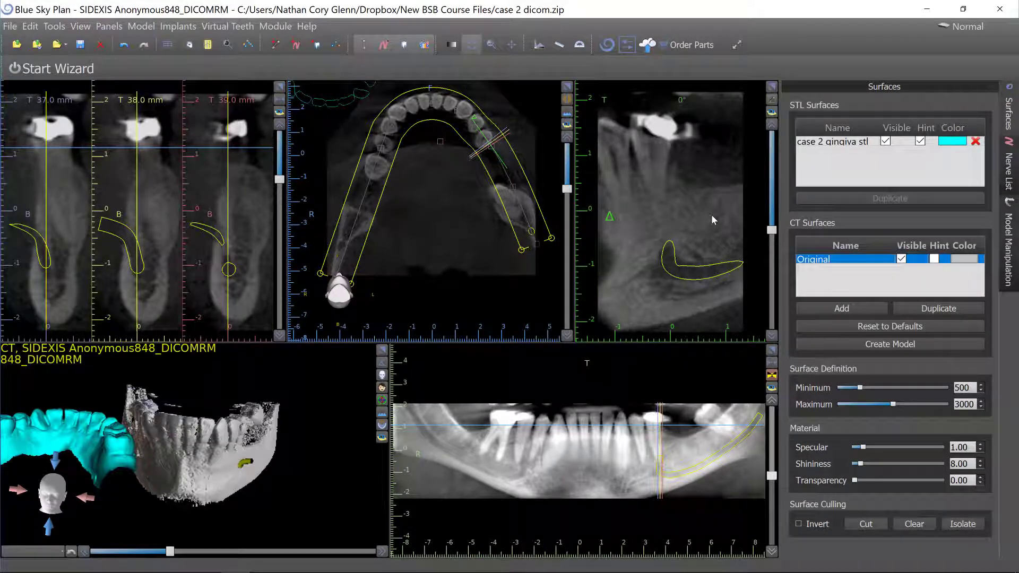
click(962, 523)
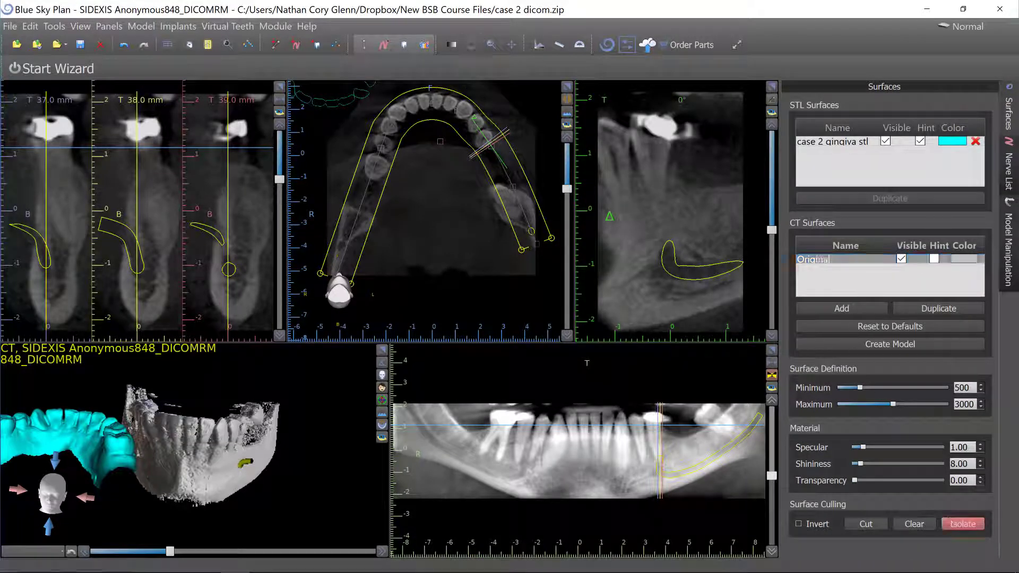
click(205, 469)
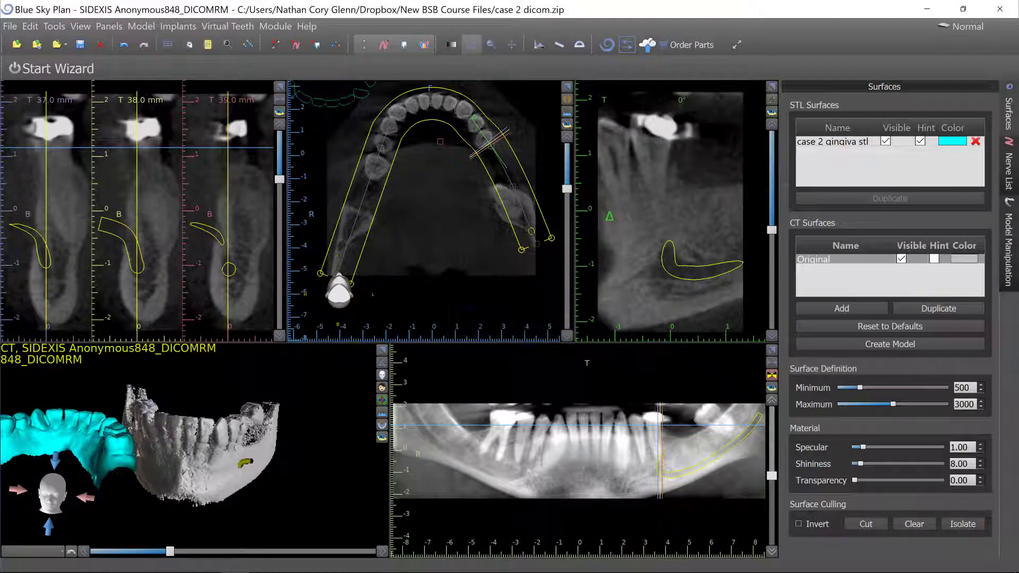
drag(214, 444, 175, 461)
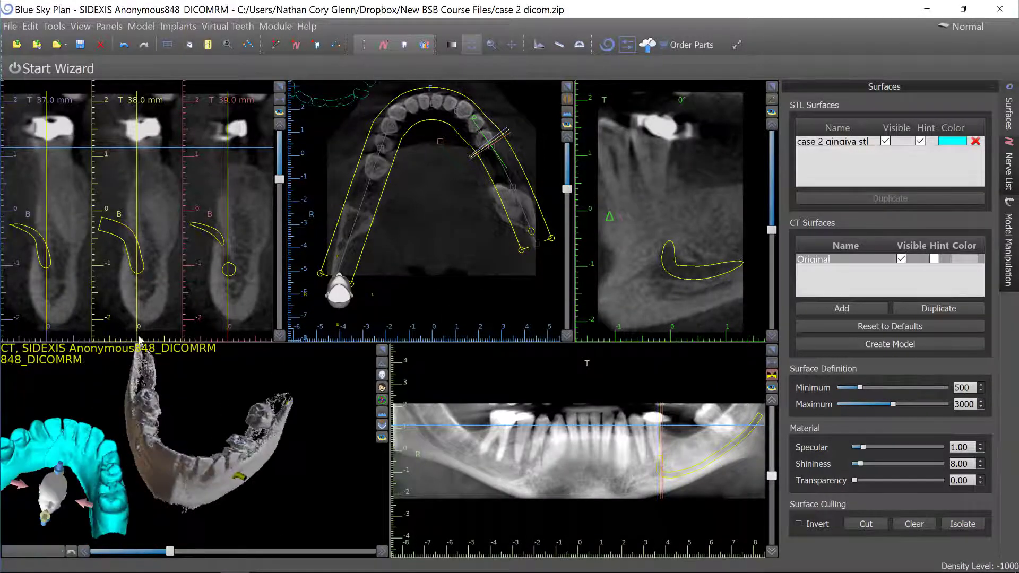
Open Model Manipulation, choose Points alignment for the gingiva model and start Align.
click(113, 29)
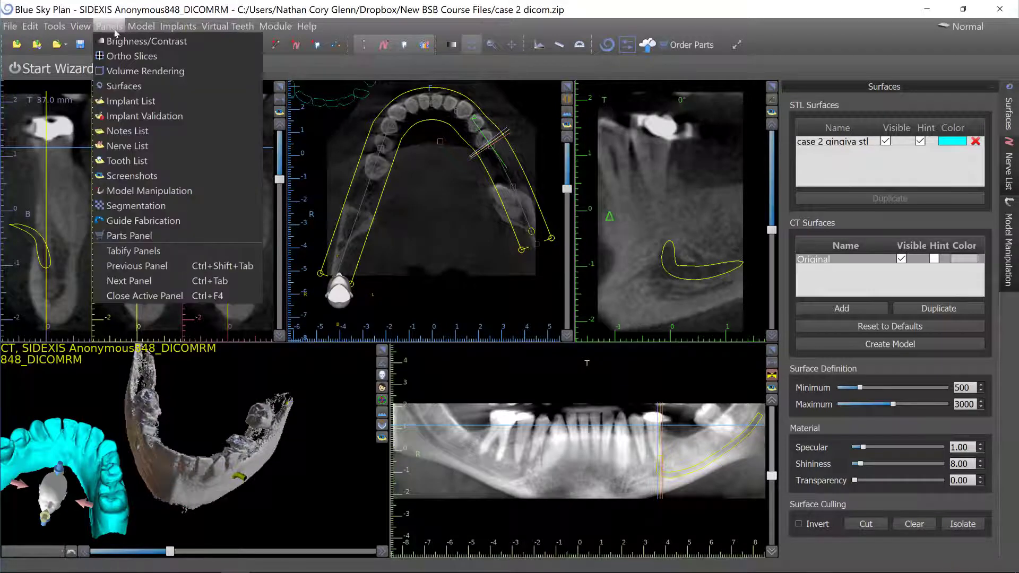
click(125, 190)
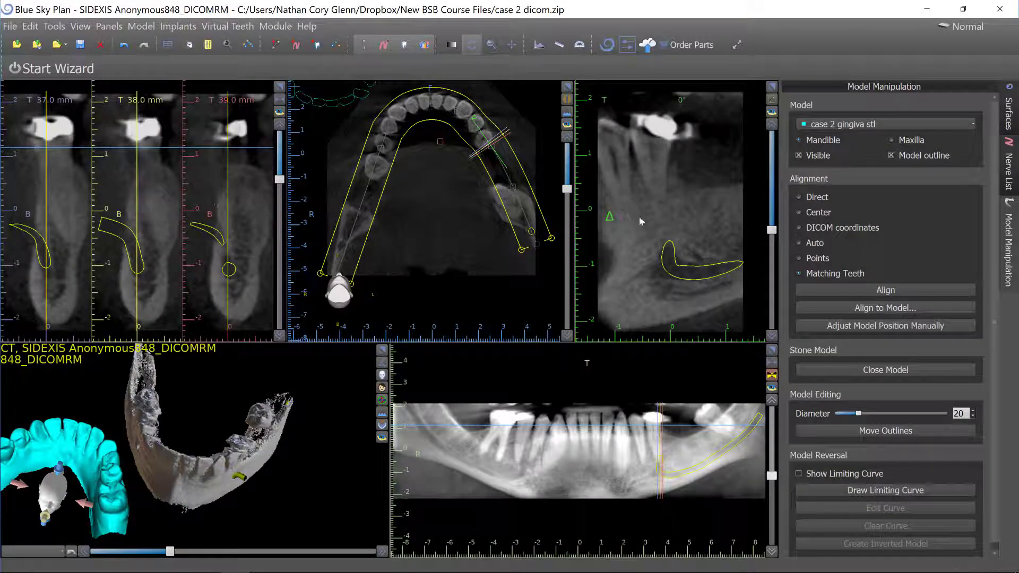
click(812, 258)
click(875, 289)
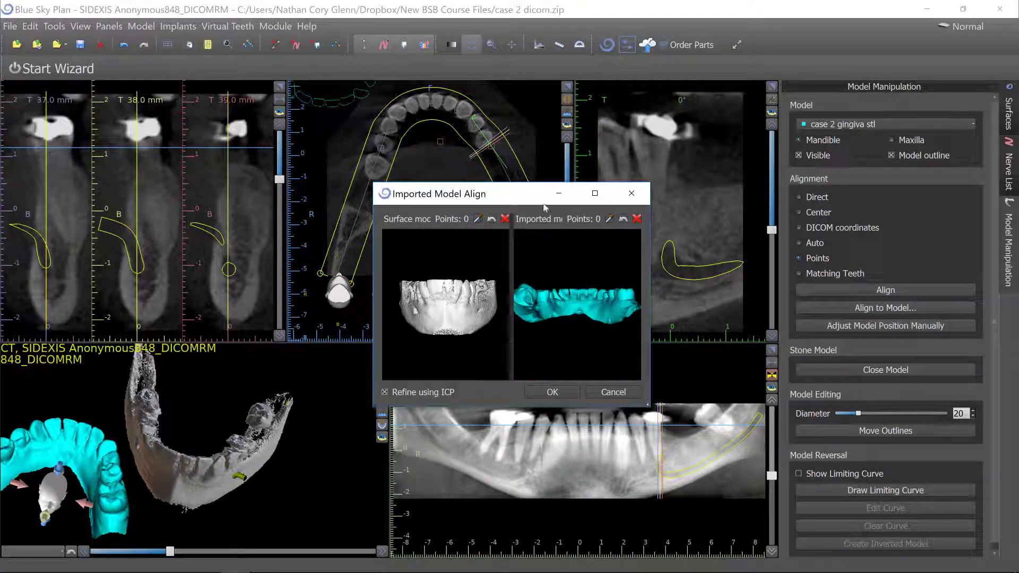
Maximize the alignment dialog, orient both models occlusally, and mark matching landmark points on the right posterior teeth of the CT mandible and gingiva scan.
click(595, 193)
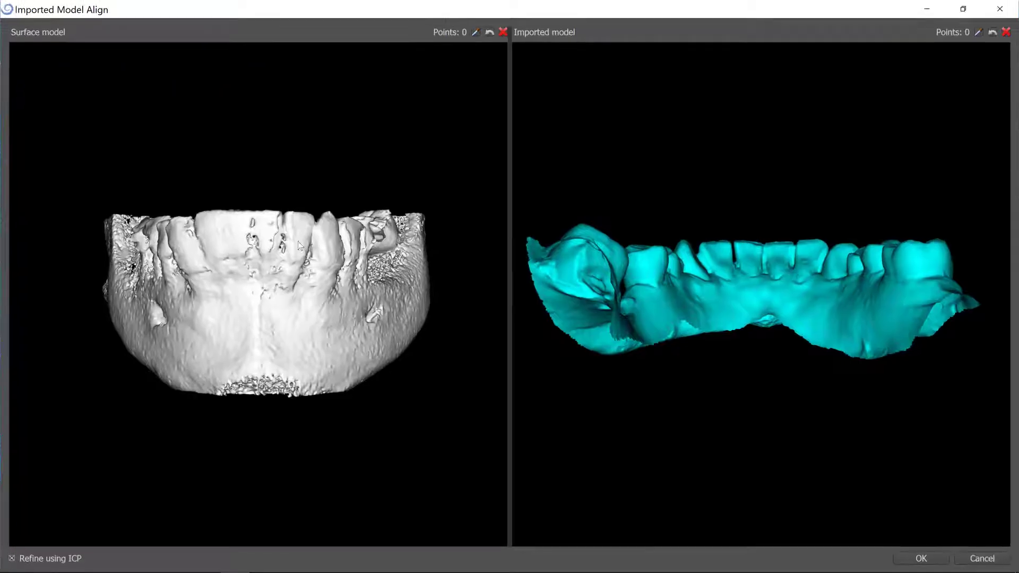
drag(252, 211, 225, 398)
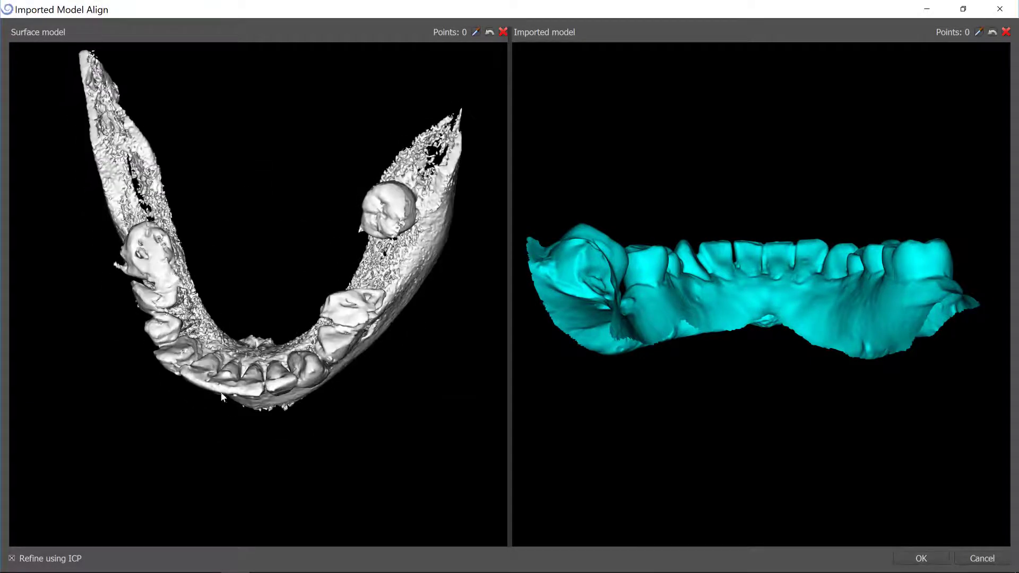
drag(998, 249, 652, 170)
drag(214, 292, 256, 373)
scroll(220, 287, up, 1)
middle_drag(256, 369, 315, 294)
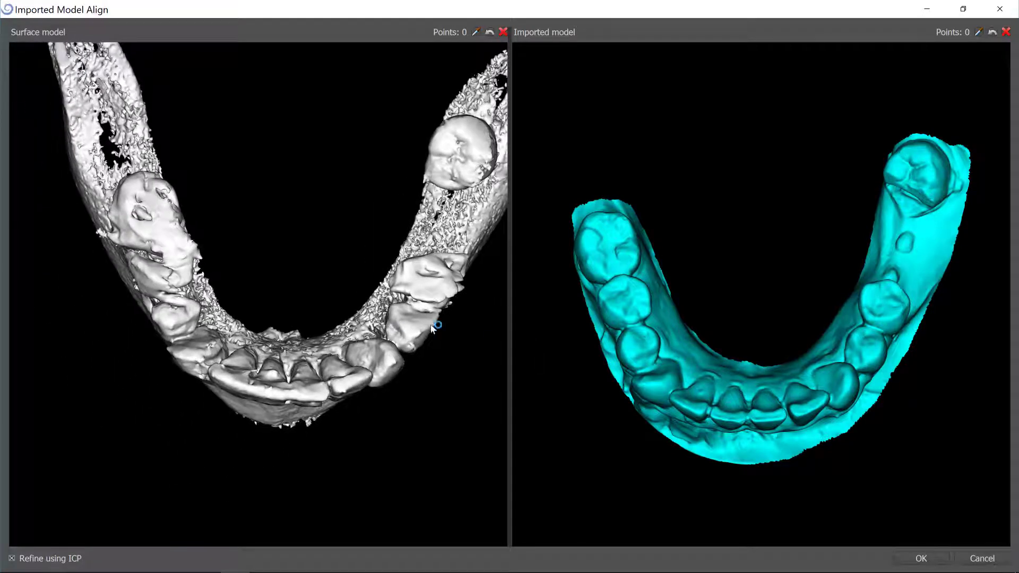
scroll(723, 288, up, 3)
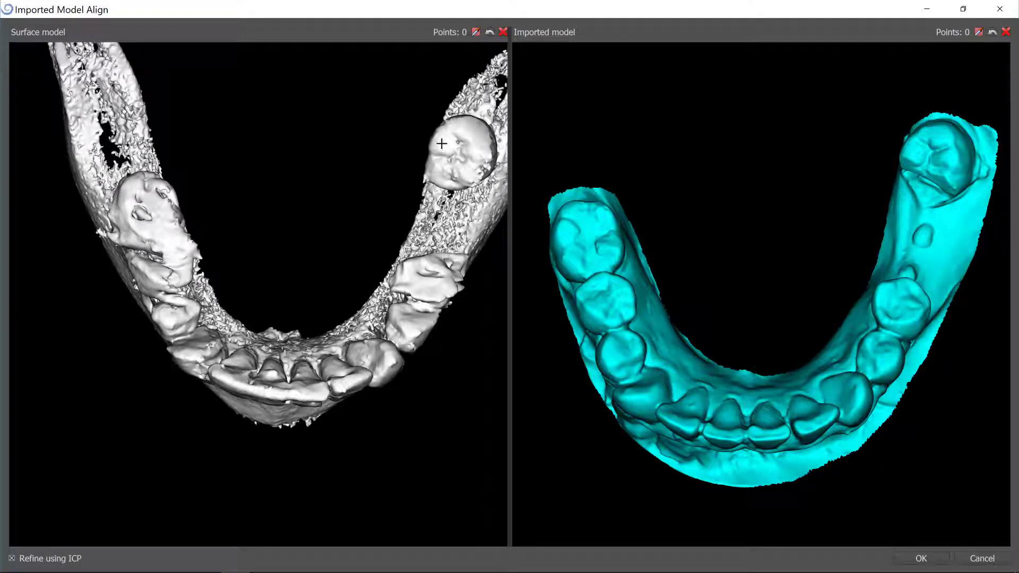
click(441, 144)
click(392, 308)
click(866, 341)
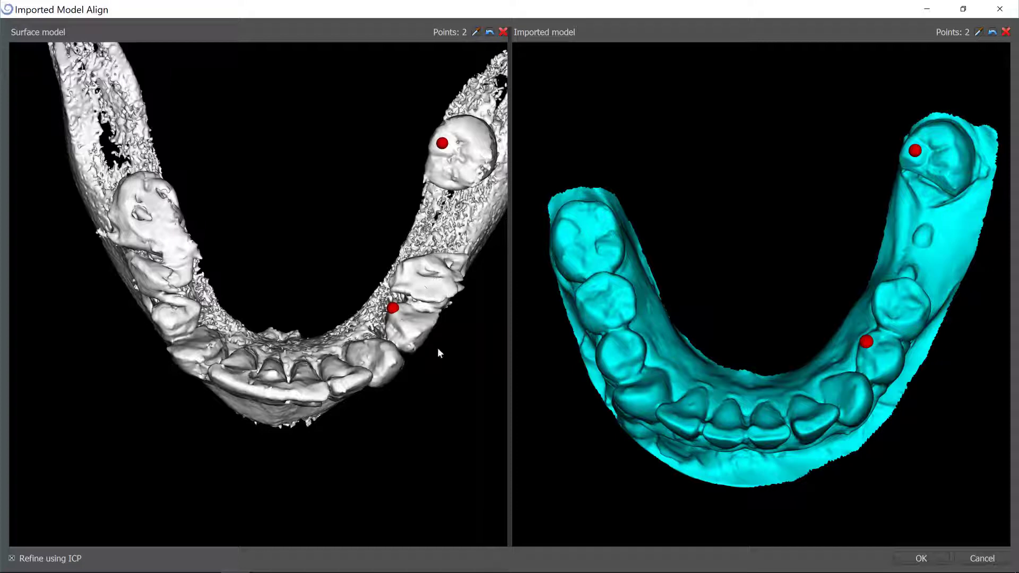
drag(329, 418, 290, 373)
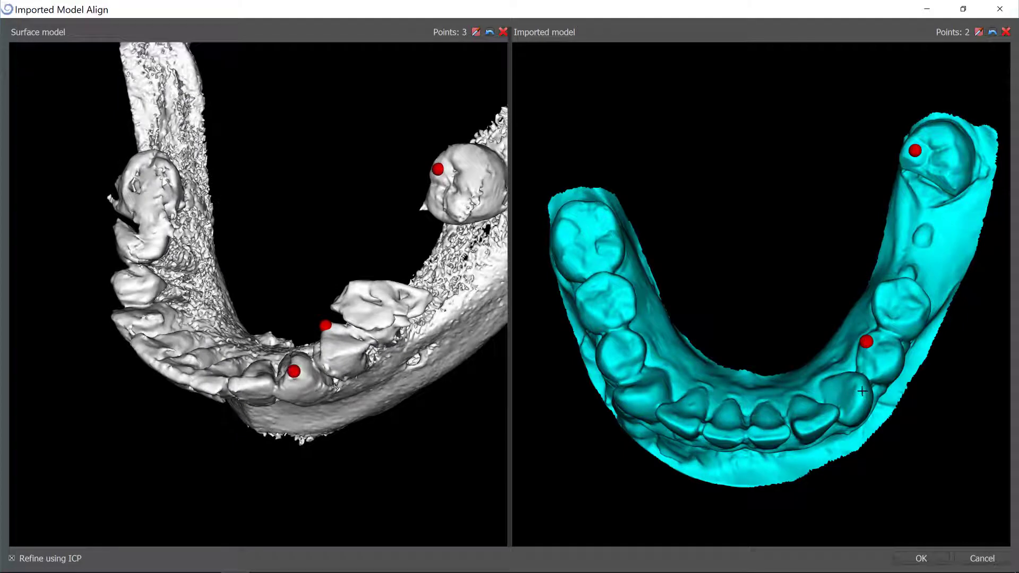
Mark further matching points on corresponding front and premolar teeth of both the gingiva scan and the CT mandible.
drag(704, 449, 862, 251)
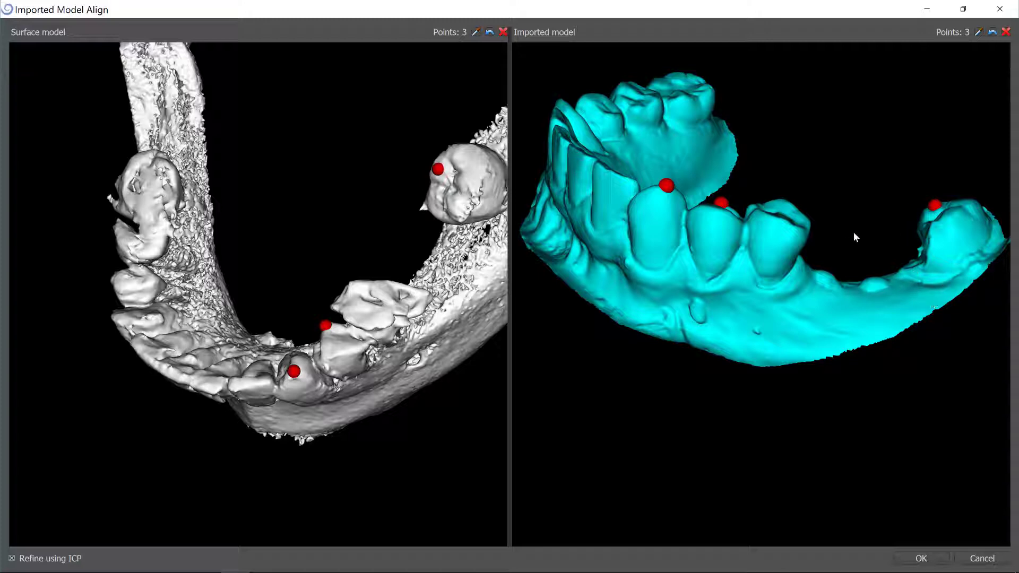
drag(653, 166, 890, 207)
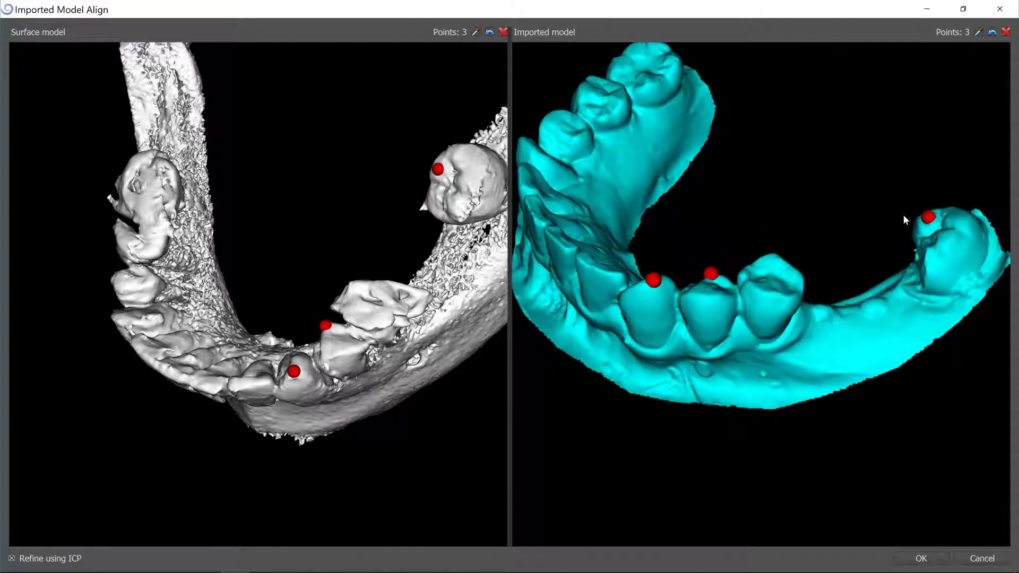
drag(823, 326, 738, 307)
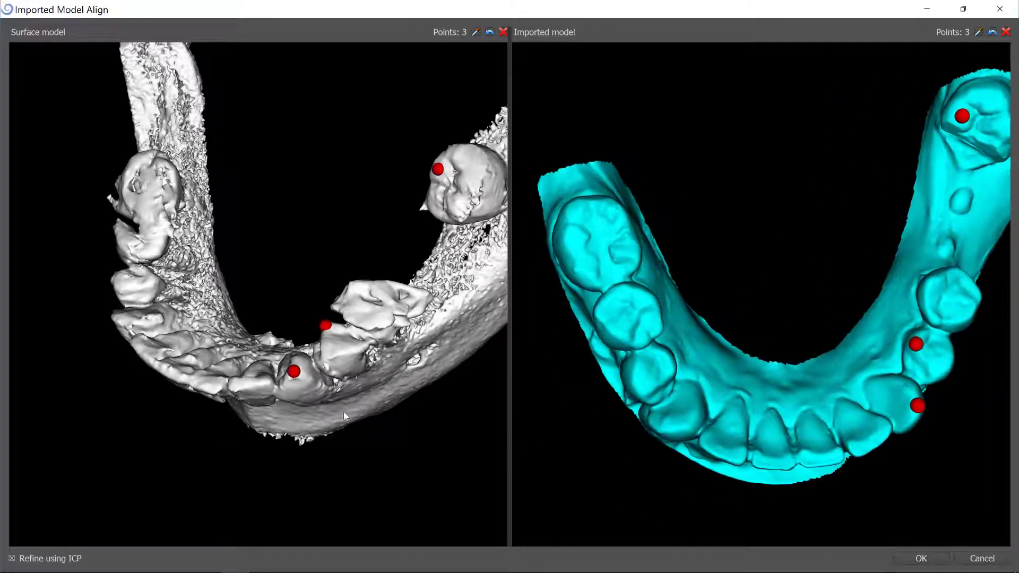
drag(343, 412, 298, 315)
scroll(299, 308, up, 4)
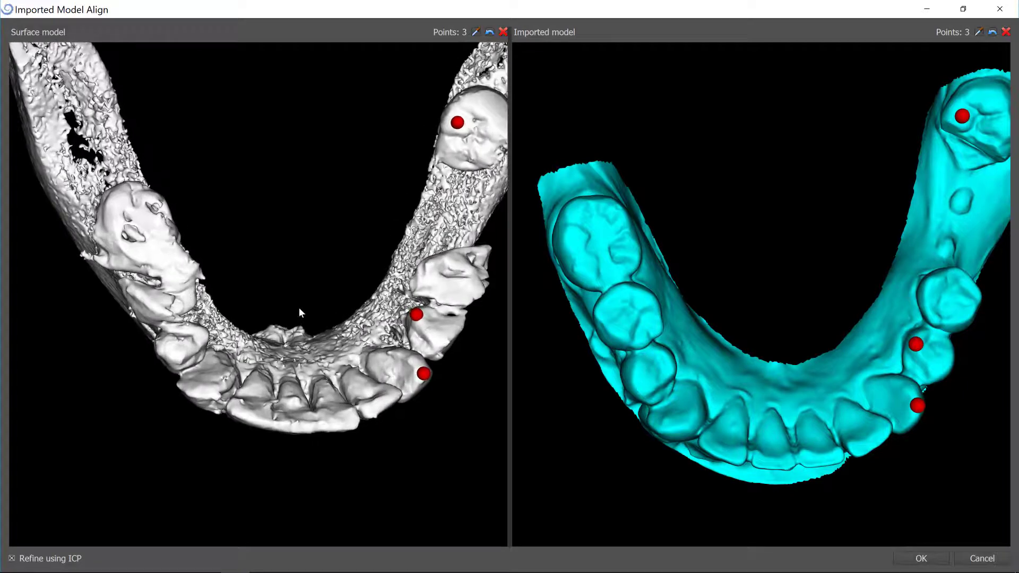
drag(228, 313, 216, 297)
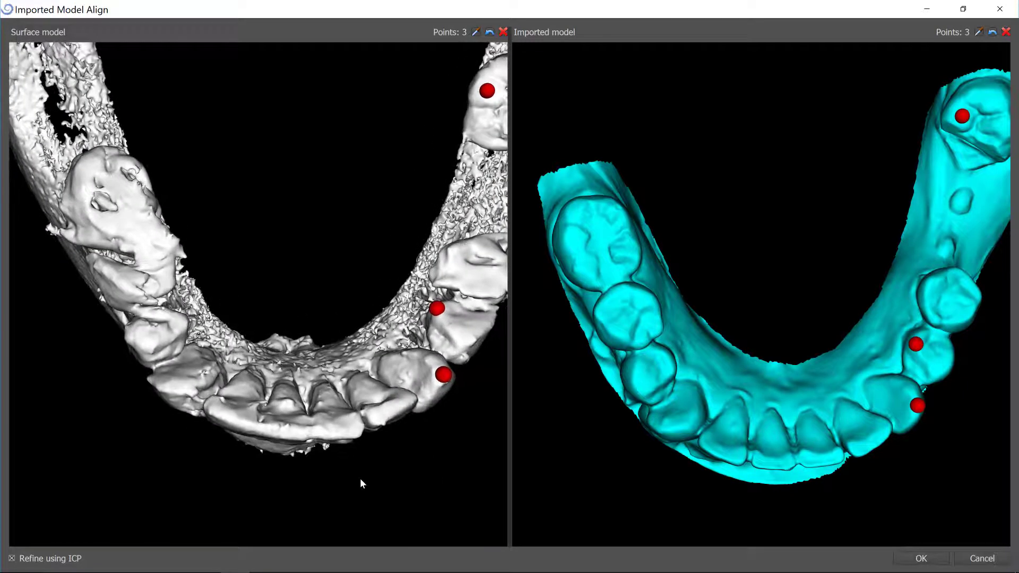
click(338, 430)
click(822, 457)
click(721, 449)
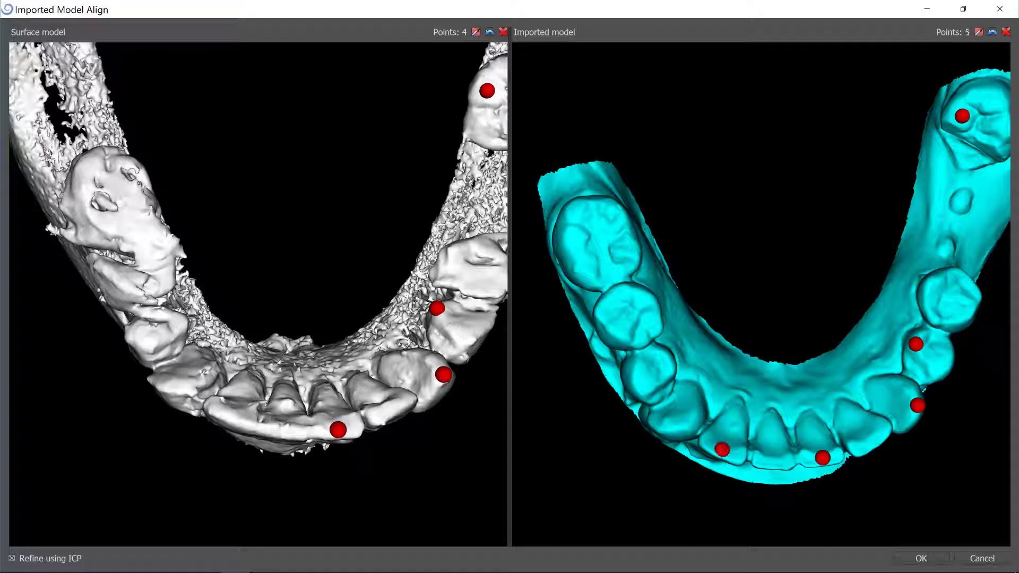
click(228, 414)
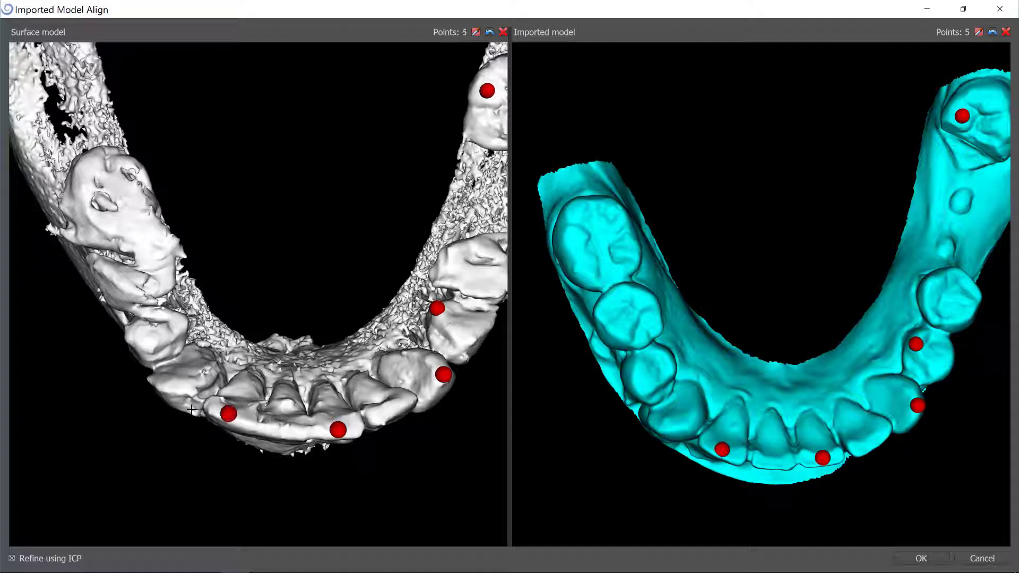
click(175, 385)
Add the final matching point pair on the left posterior teeth and confirm the points alignment with Refine using ICP.
click(183, 322)
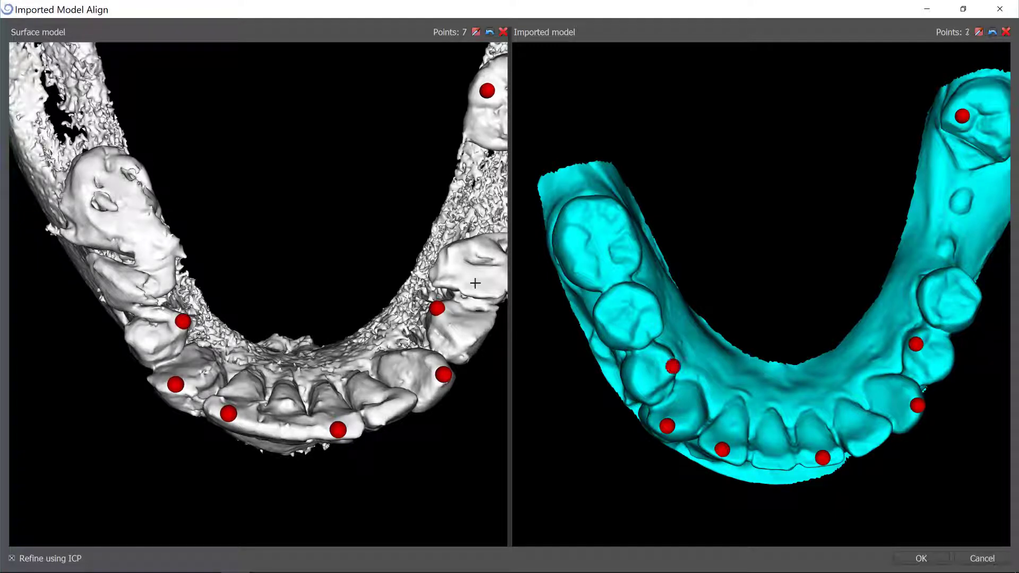
drag(167, 199, 150, 223)
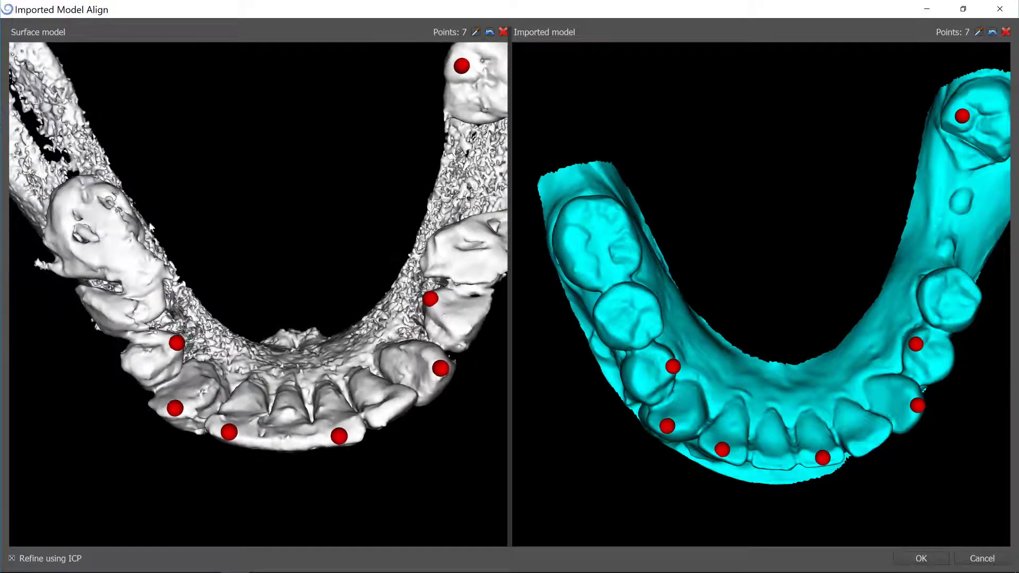
click(103, 189)
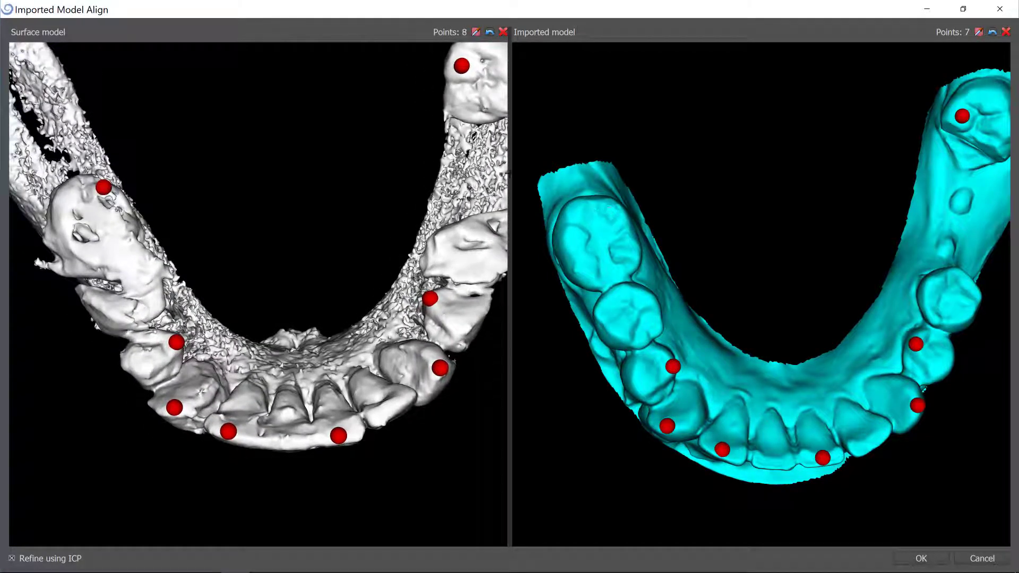
click(611, 207)
click(921, 558)
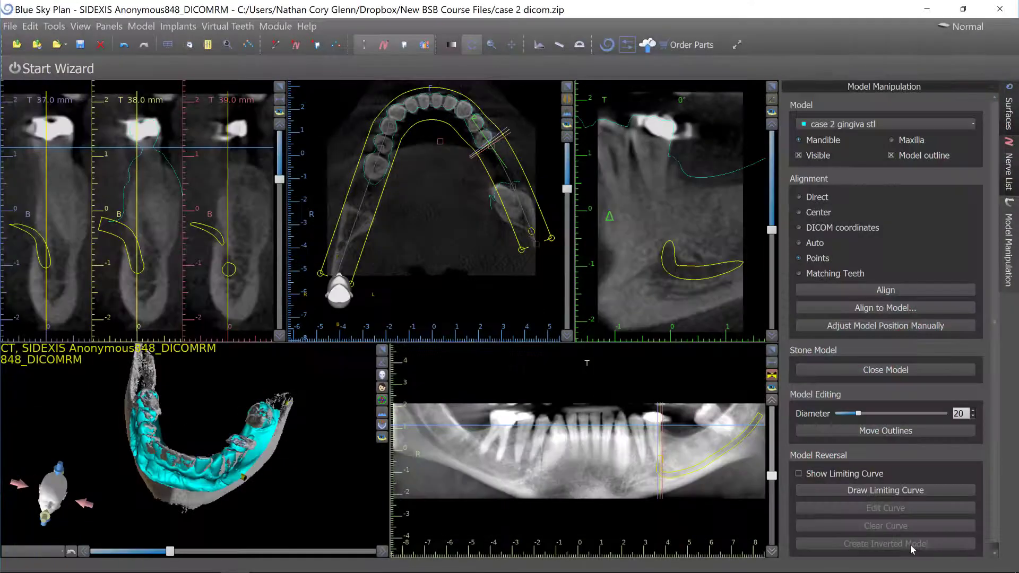
Inspect the aligned gingiva outline against the teeth in the enlarged axial slices with all projections shown.
click(569, 87)
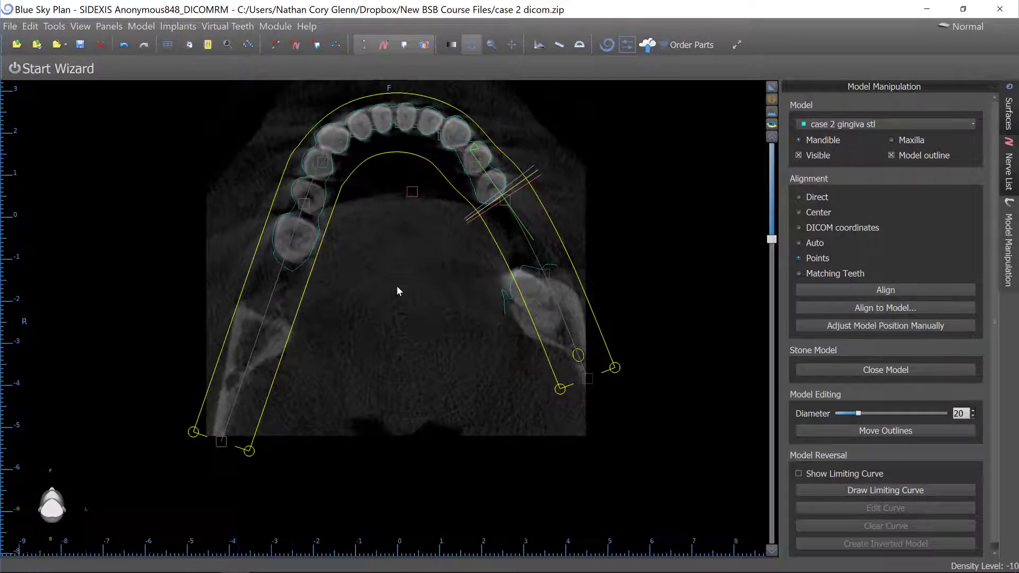
scroll(396, 285, up, 2)
scroll(380, 298, down, 2)
scroll(380, 287, up, 3)
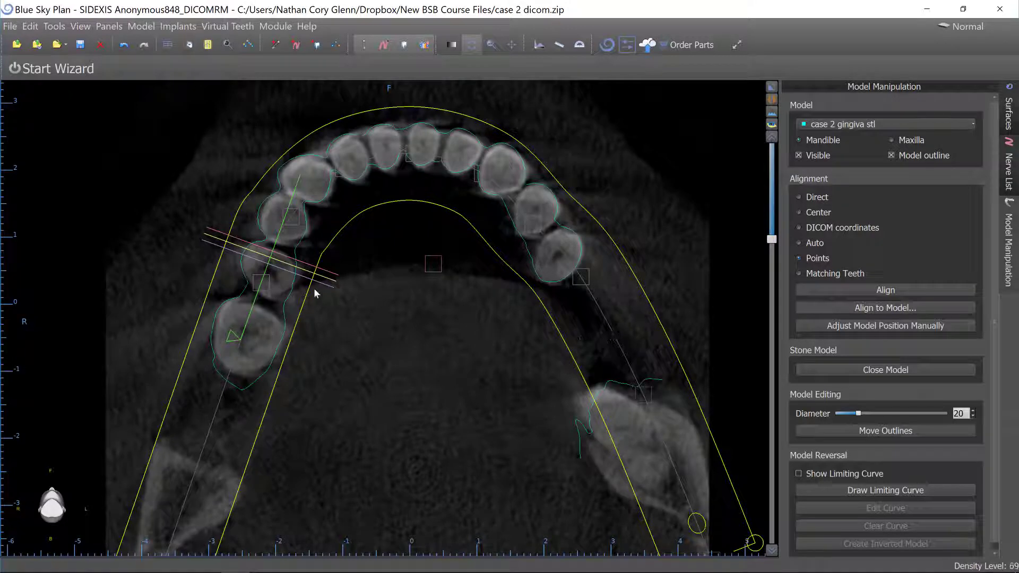
click(426, 46)
scroll(454, 241, up, 2)
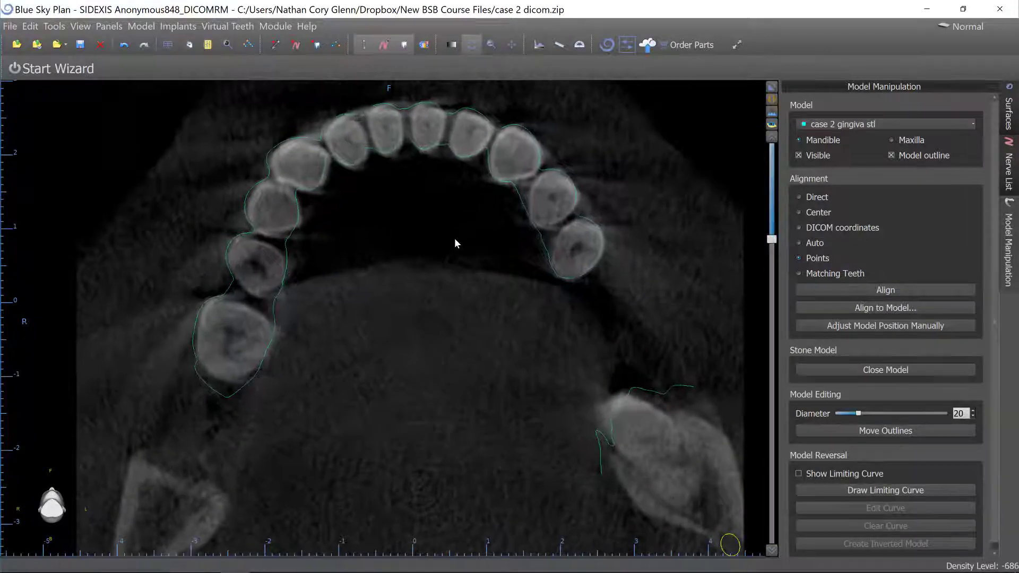
scroll(454, 240, up, 8)
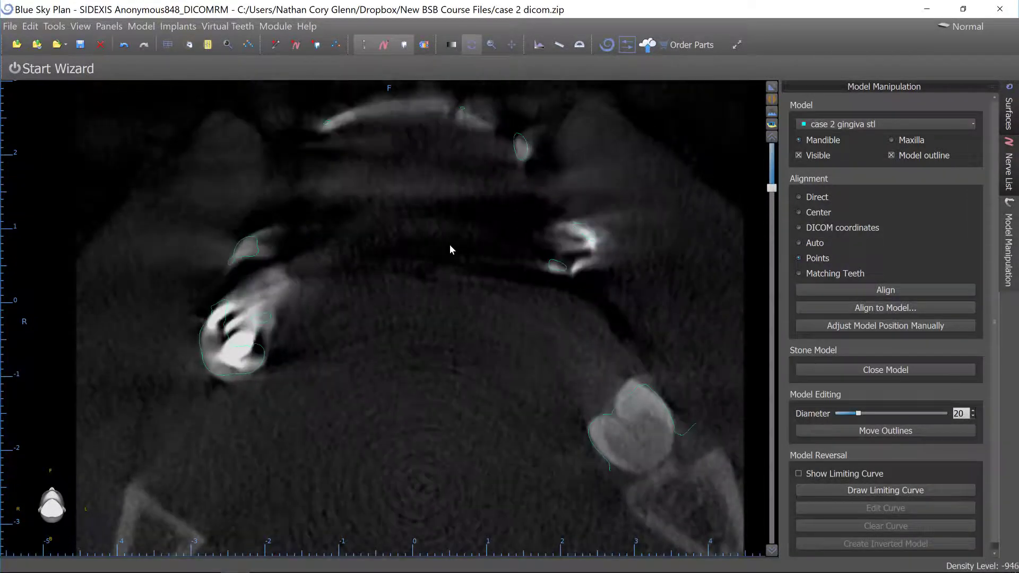
scroll(449, 245, down, 5)
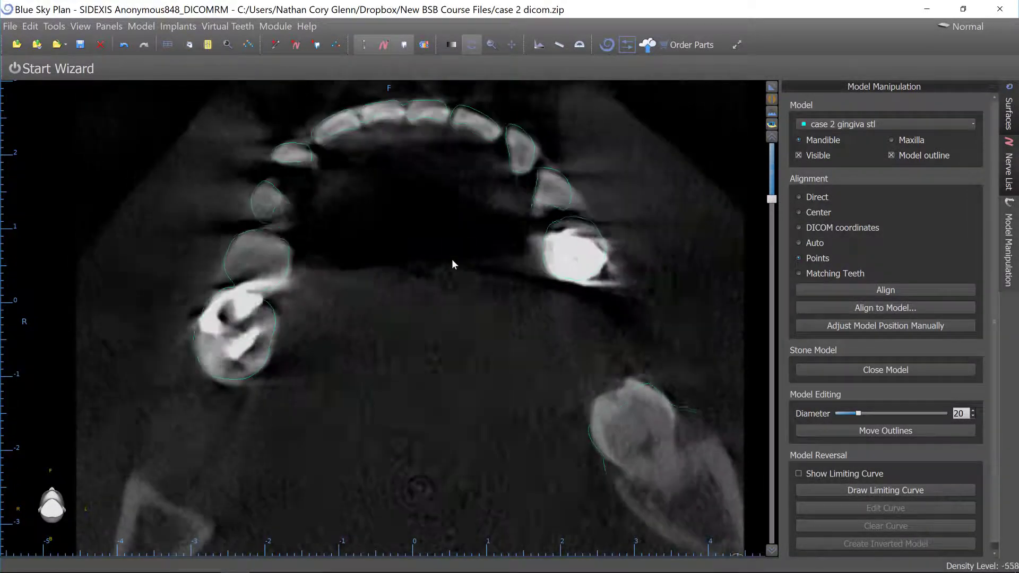
scroll(454, 260, down, 6)
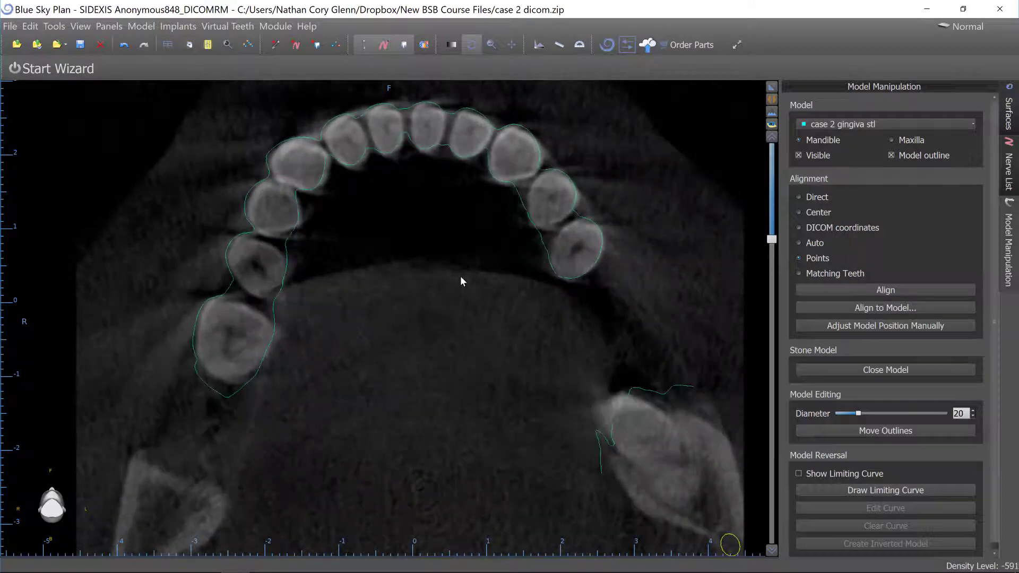
scroll(460, 277, up, 8)
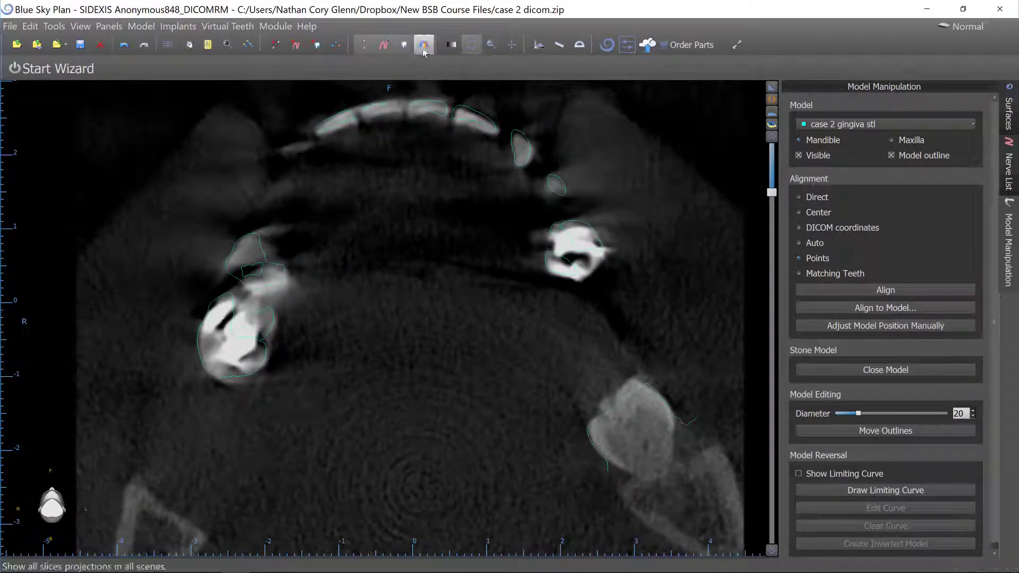
right_drag(420, 161, 446, 201)
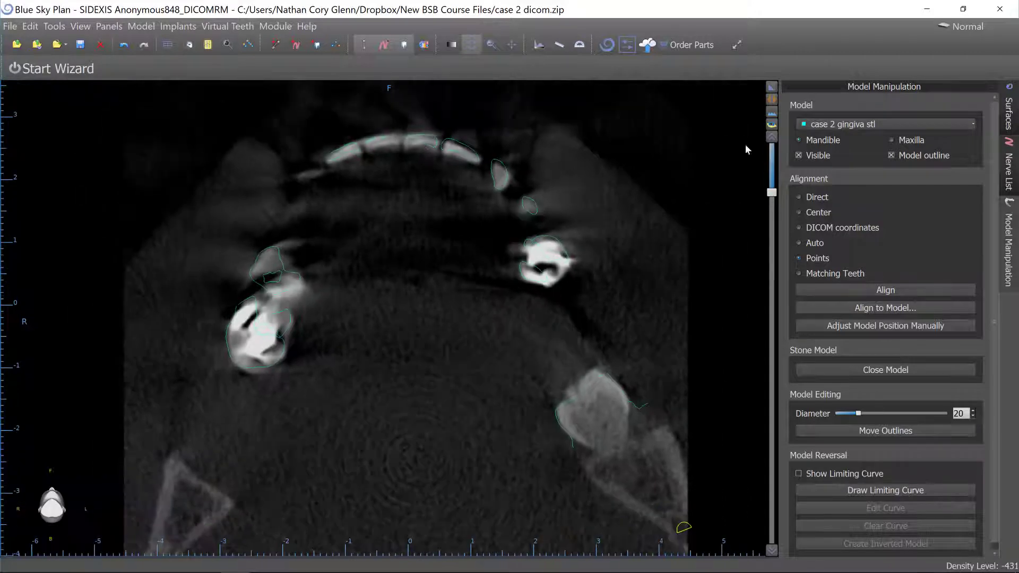
Inspect how the gingiva outline fits the bone and teeth across the enlarged cross-sectional slices along the arch.
click(770, 89)
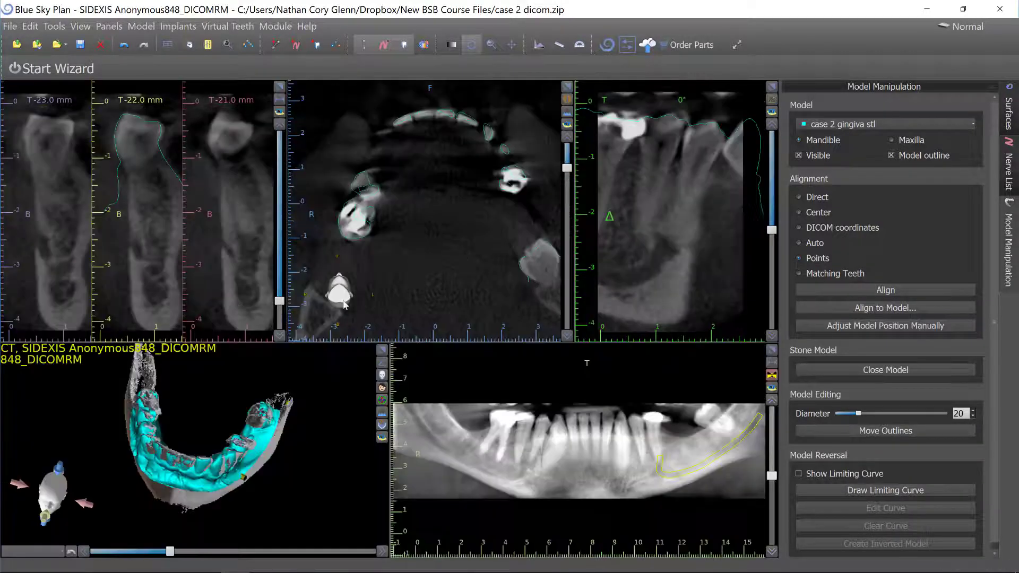
click(279, 86)
scroll(492, 291, down, 5)
scroll(492, 291, down, 9)
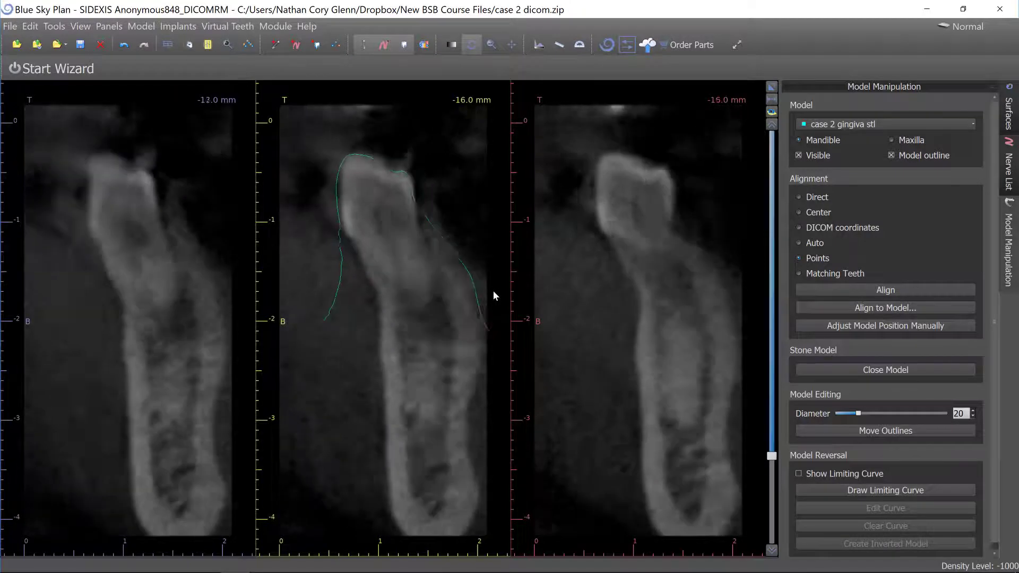
scroll(489, 286, down, 13)
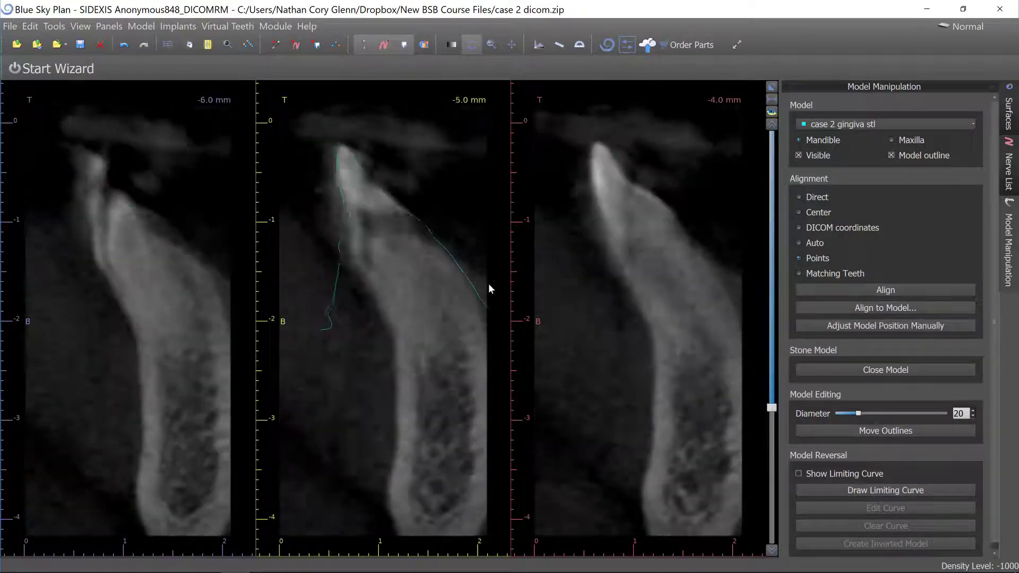
scroll(489, 285, down, 7)
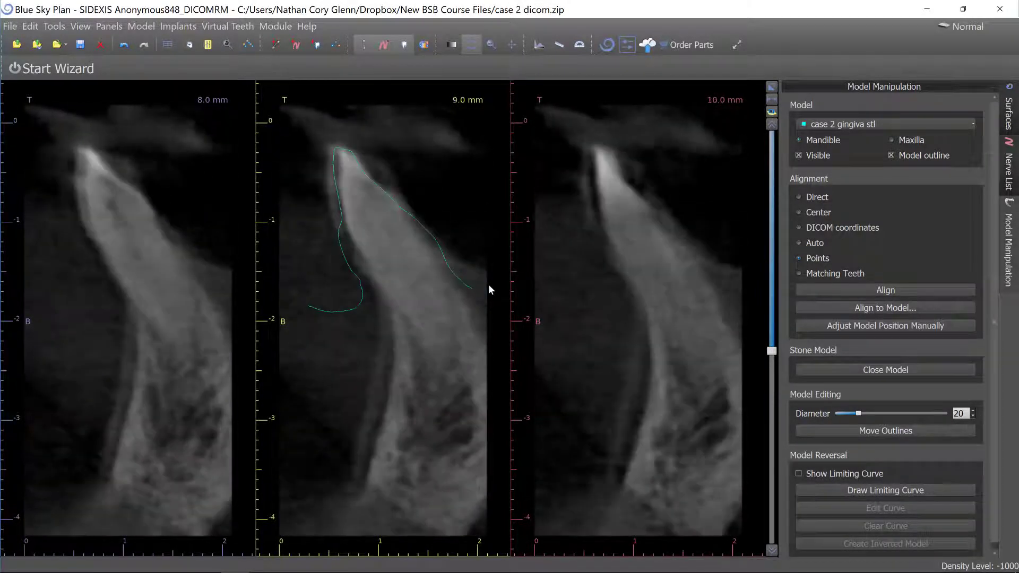
scroll(488, 290, up, 2)
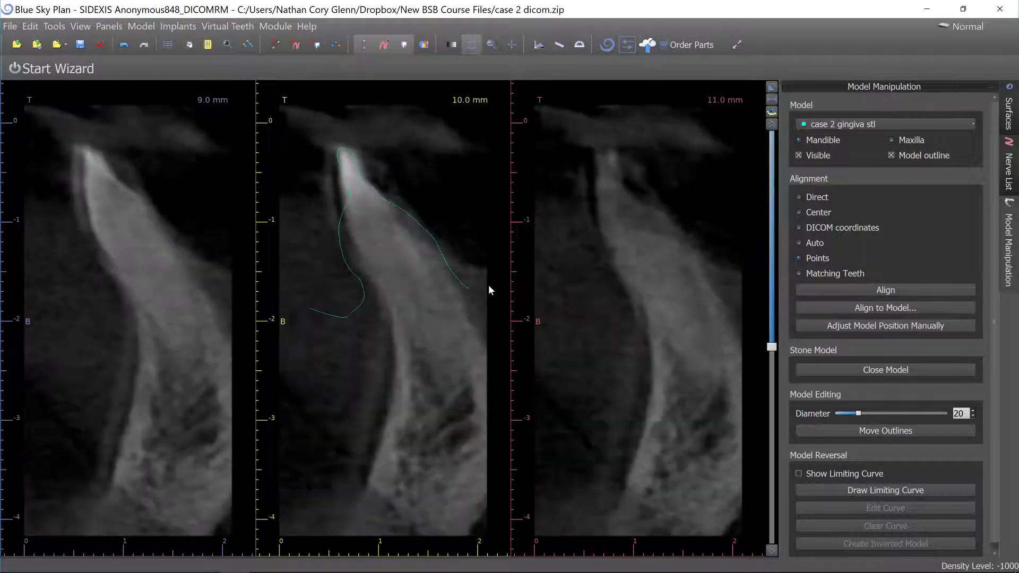
scroll(488, 290, up, 1)
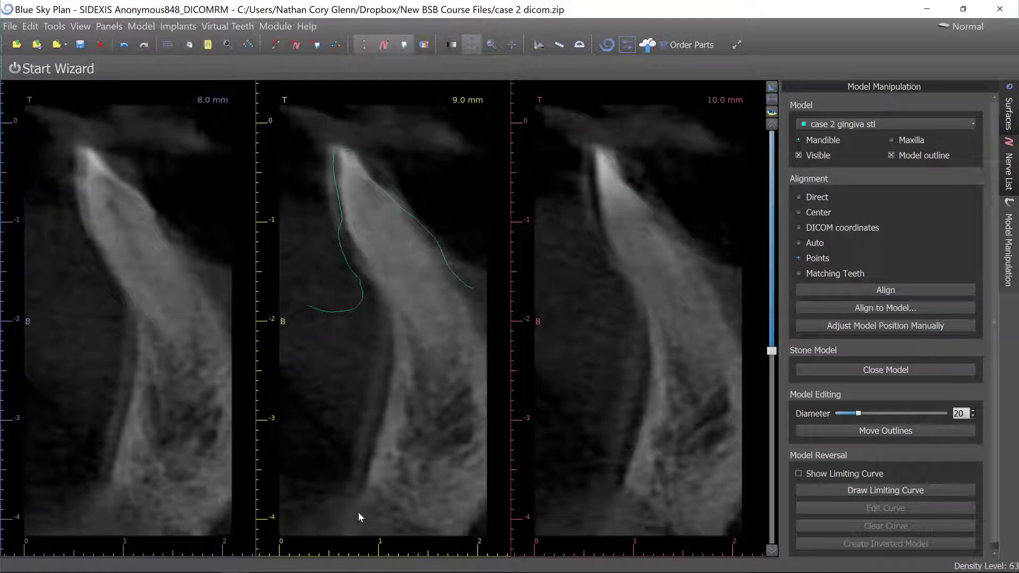
scroll(403, 355, down, 5)
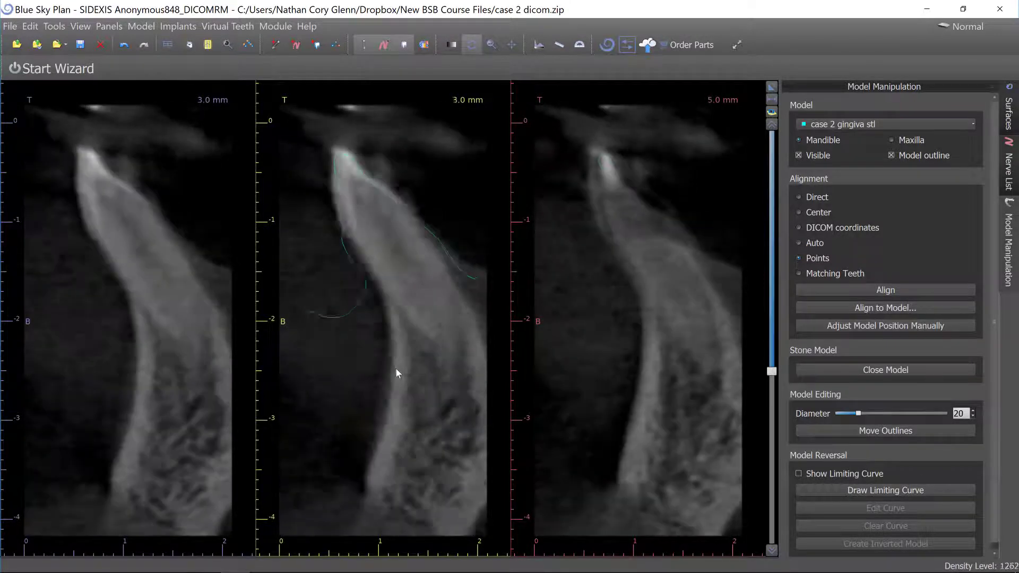
scroll(396, 365, down, 12)
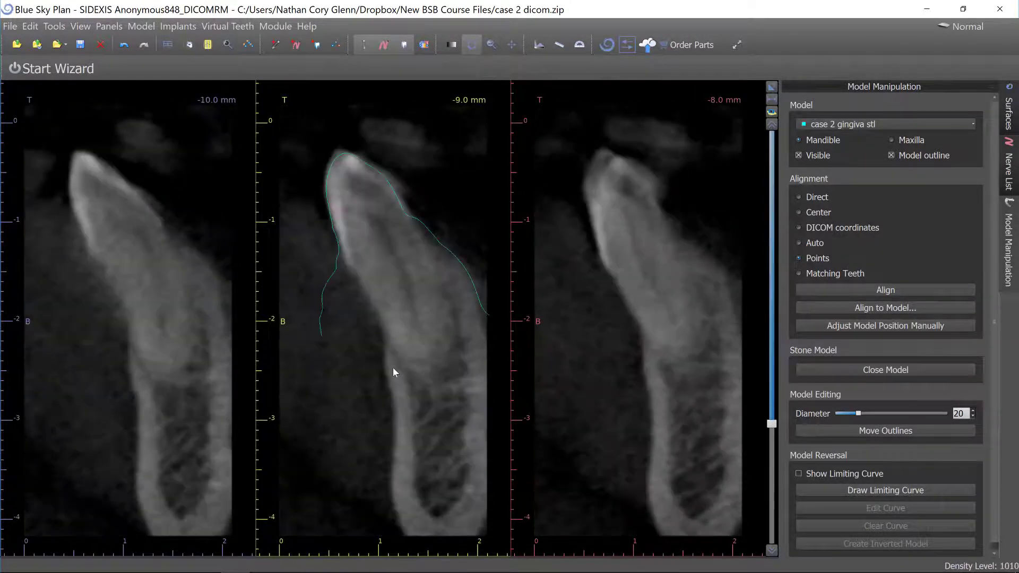
scroll(393, 372, down, 8)
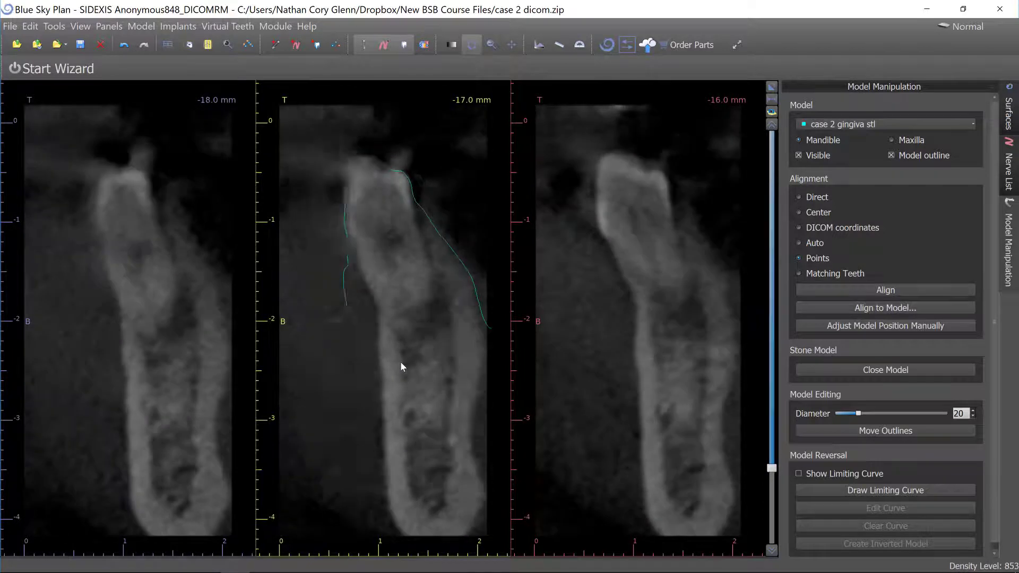
scroll(401, 366, down, 20)
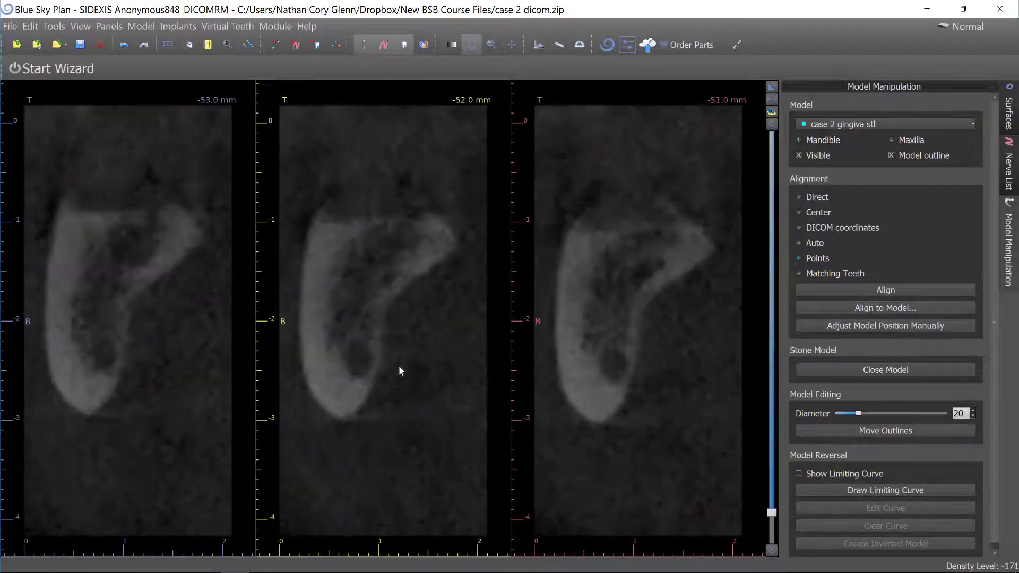
scroll(399, 366, up, 20)
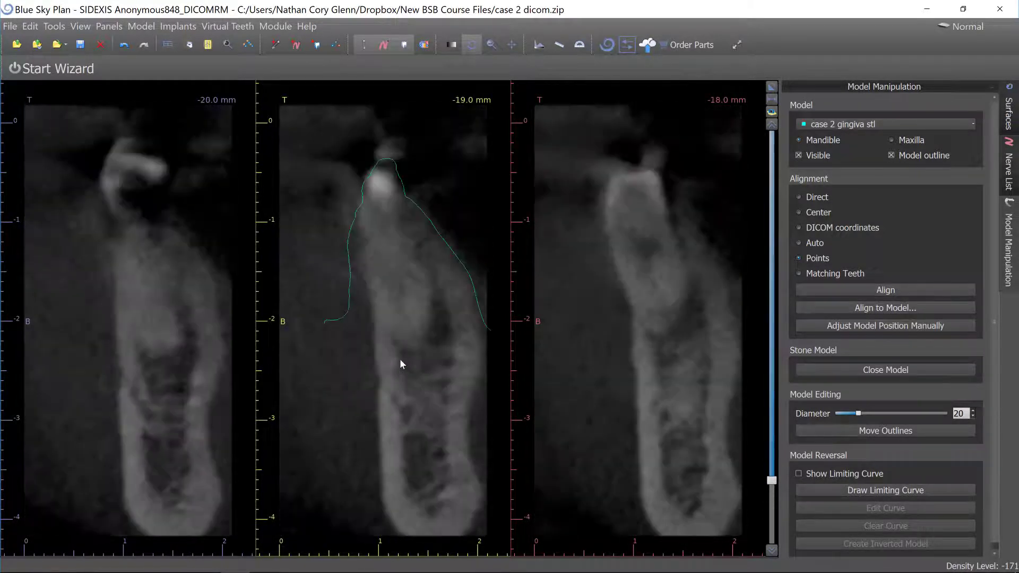
scroll(399, 365, up, 6)
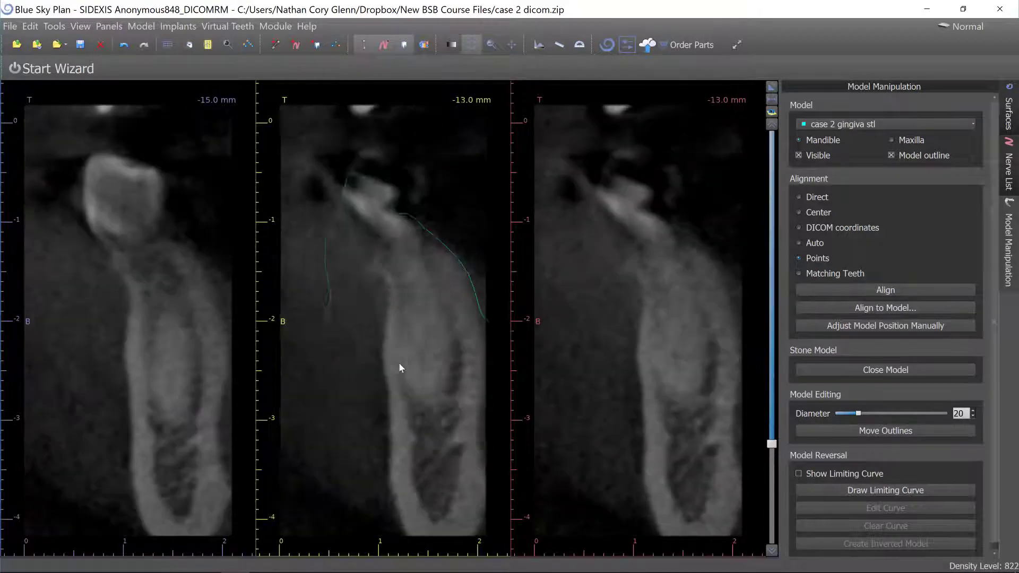
Review more cross-sectional slices, return to the multi-view layout and navigate to the lower left molar region.
scroll(399, 365, up, 11)
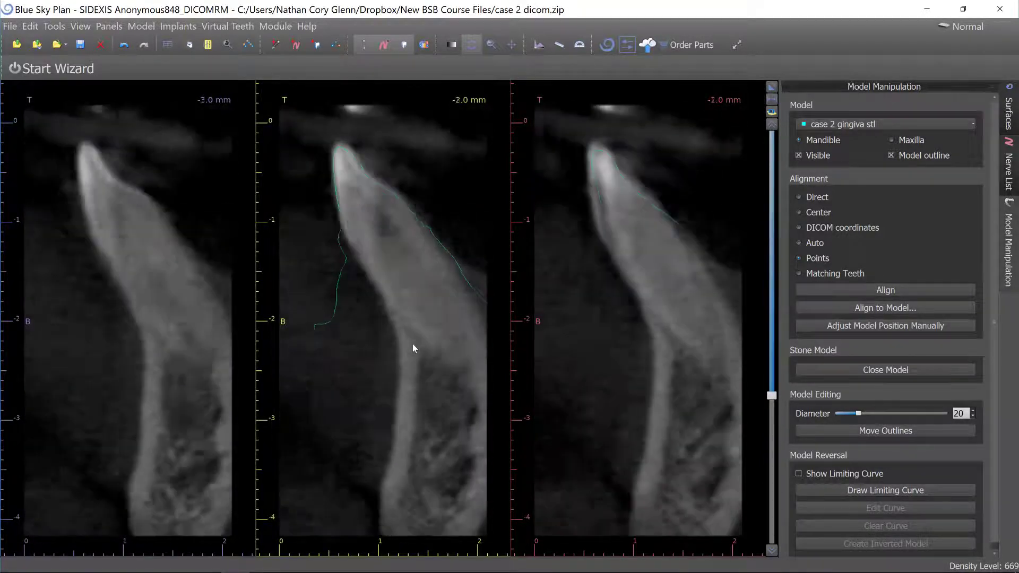
scroll(415, 348, up, 9)
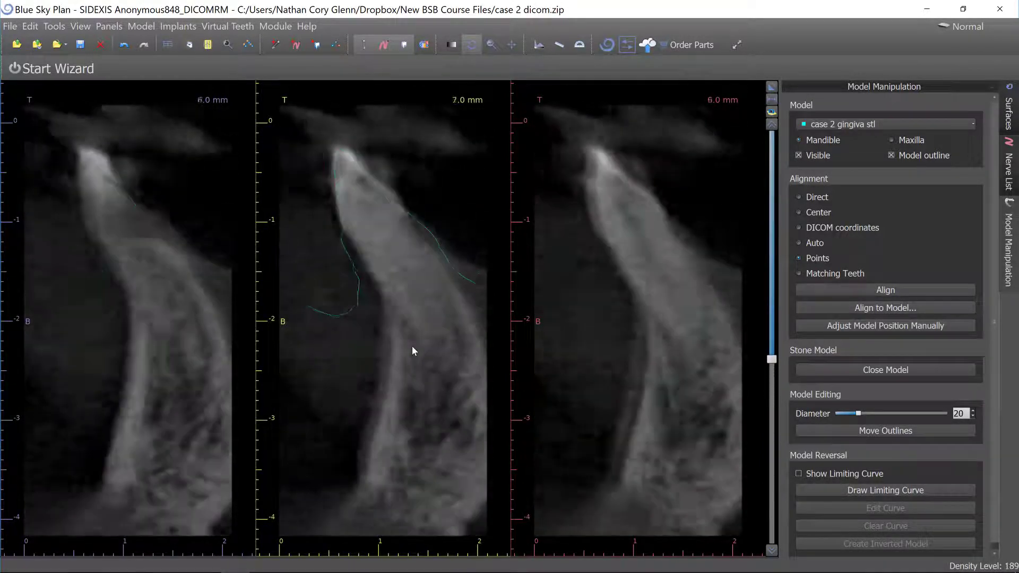
scroll(412, 349, up, 7)
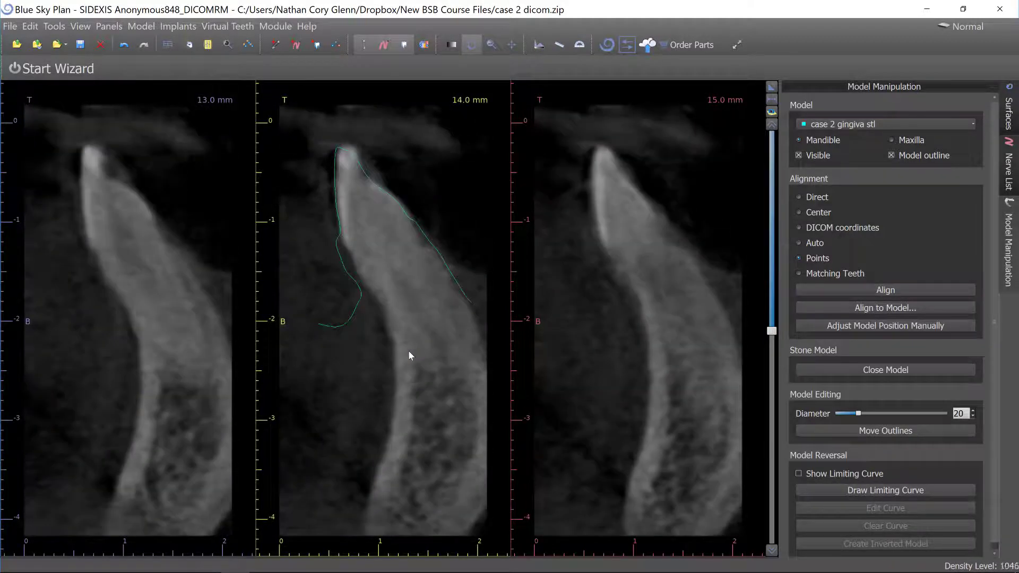
scroll(409, 350, down, 1)
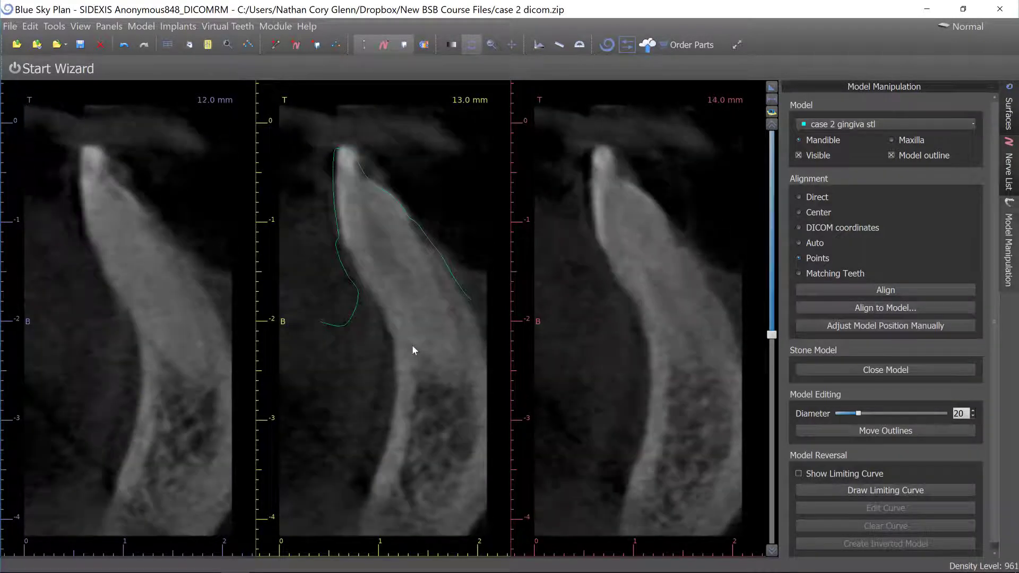
click(771, 88)
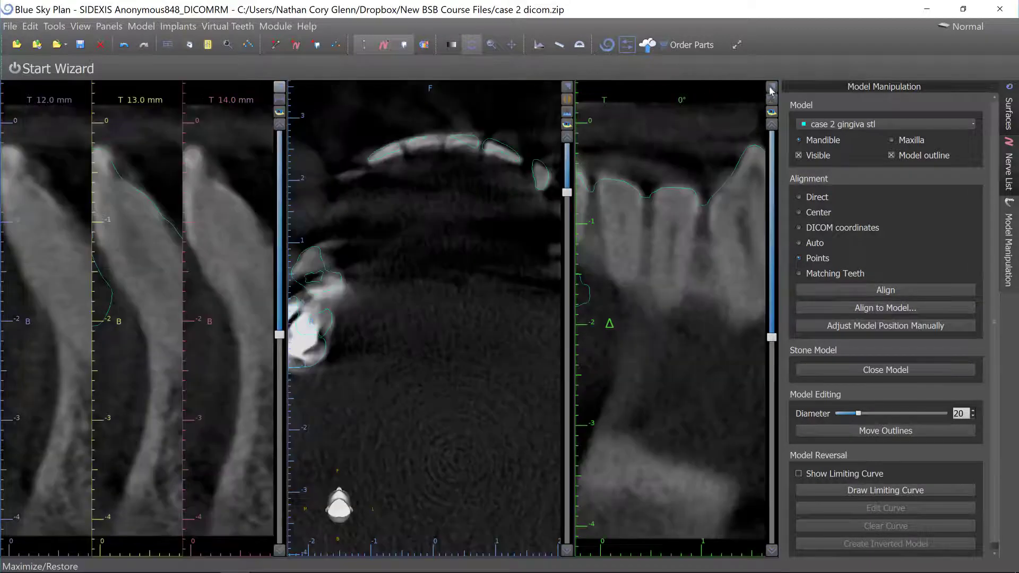
click(770, 88)
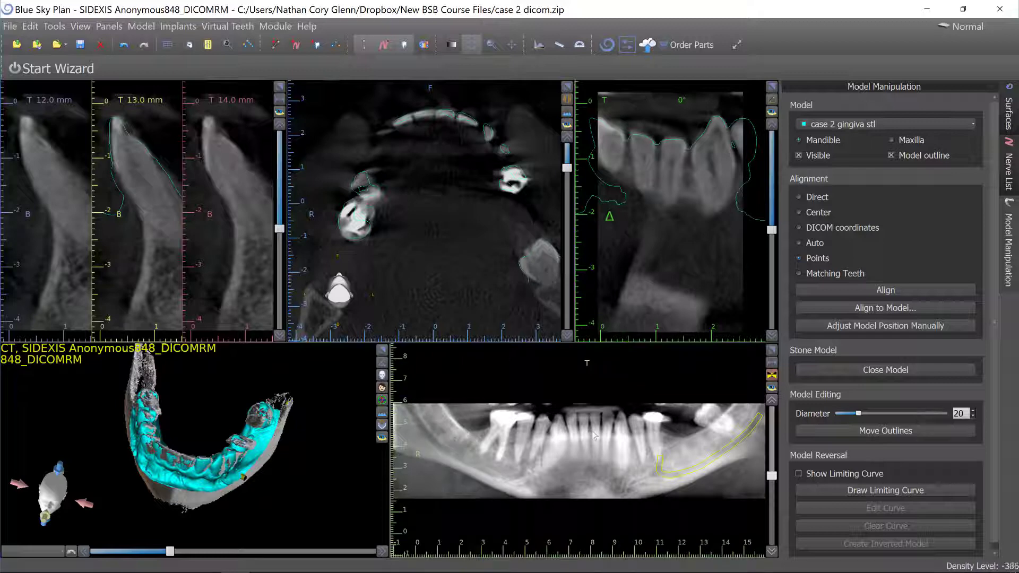
click(581, 446)
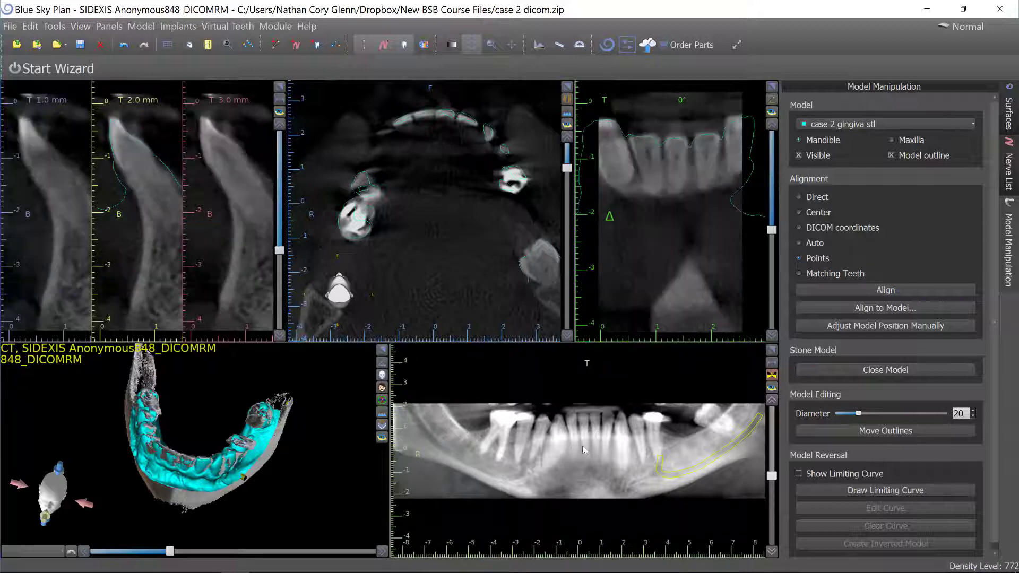
click(652, 425)
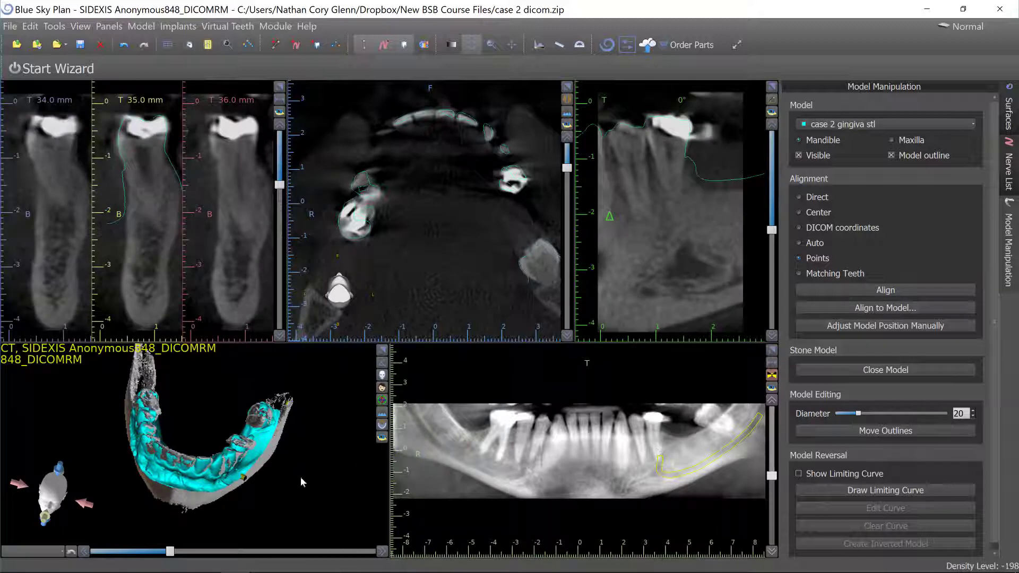
drag(301, 476, 214, 437)
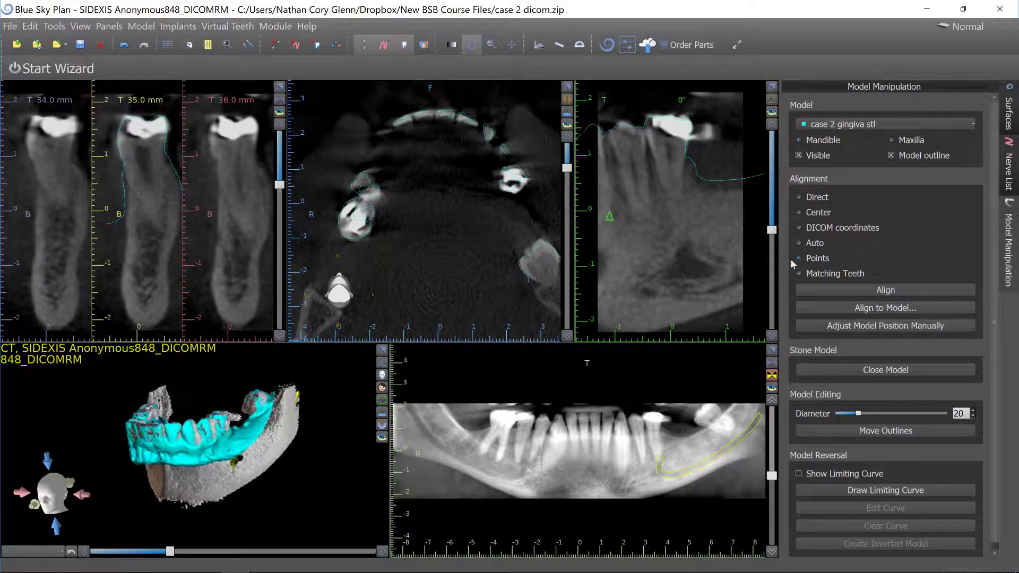
Hide the CT bone surface so only the gingiva scan and nerve show in the 3D view.
click(1014, 106)
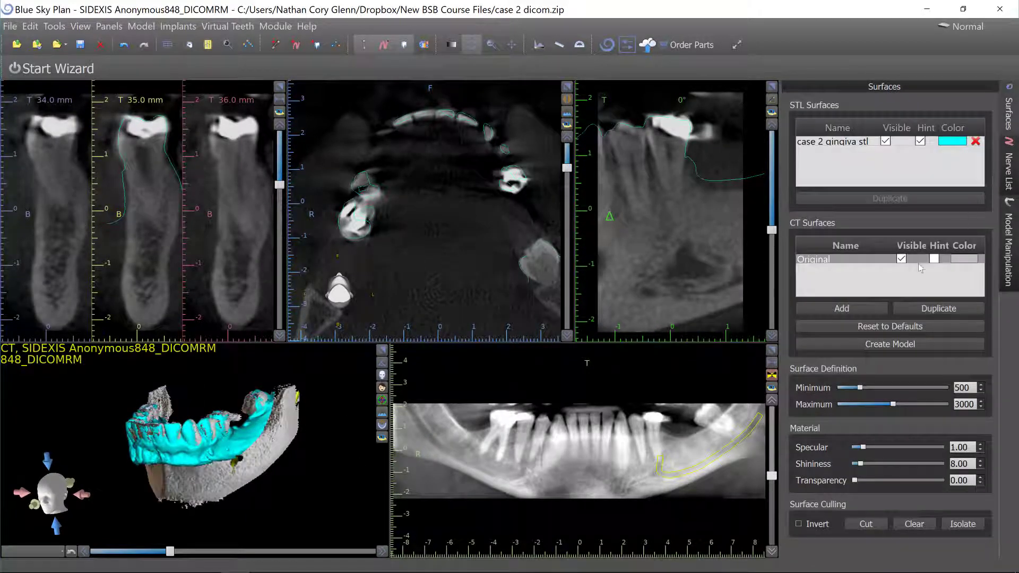
click(902, 260)
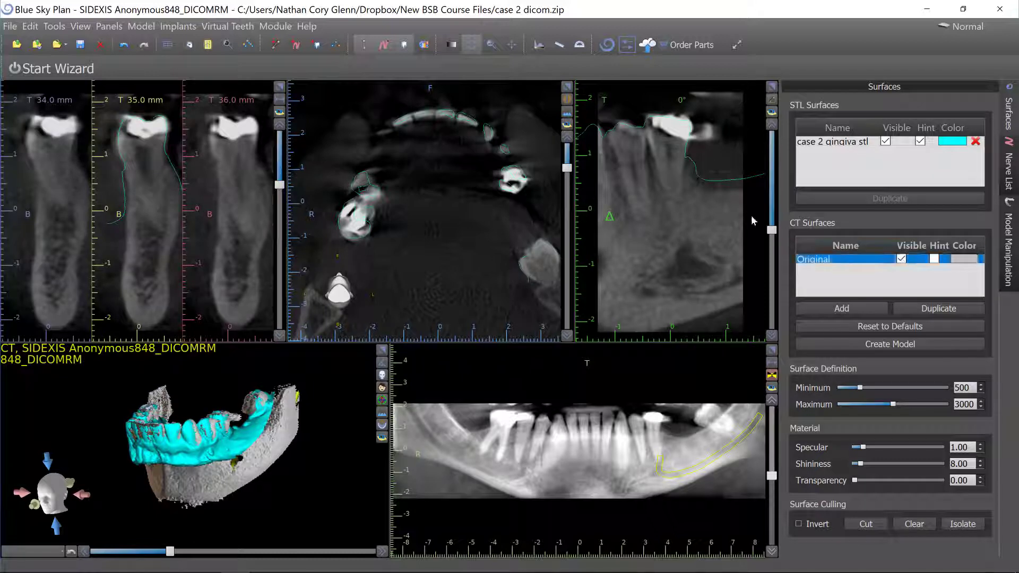
drag(237, 349, 245, 463)
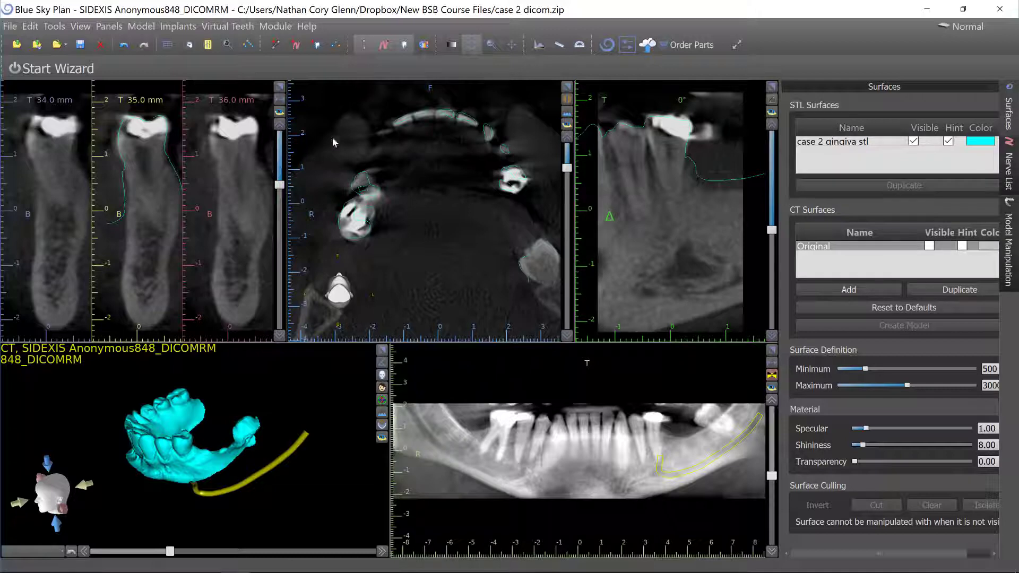
Add a Left Mandibular First Molar virtual tooth from the Teeth caps set and place it in the panoramic view.
click(316, 44)
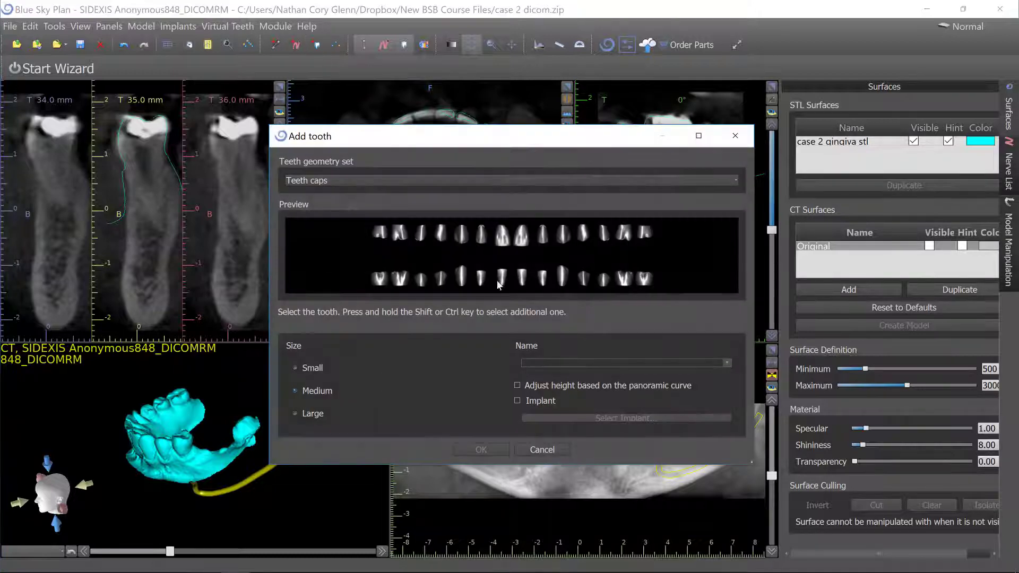
click(623, 280)
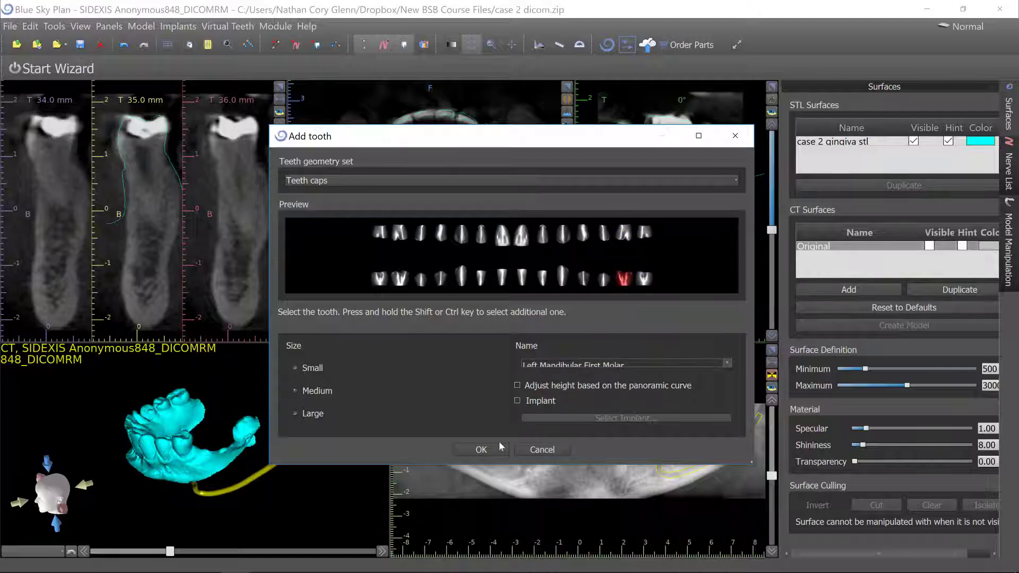
click(481, 449)
click(665, 421)
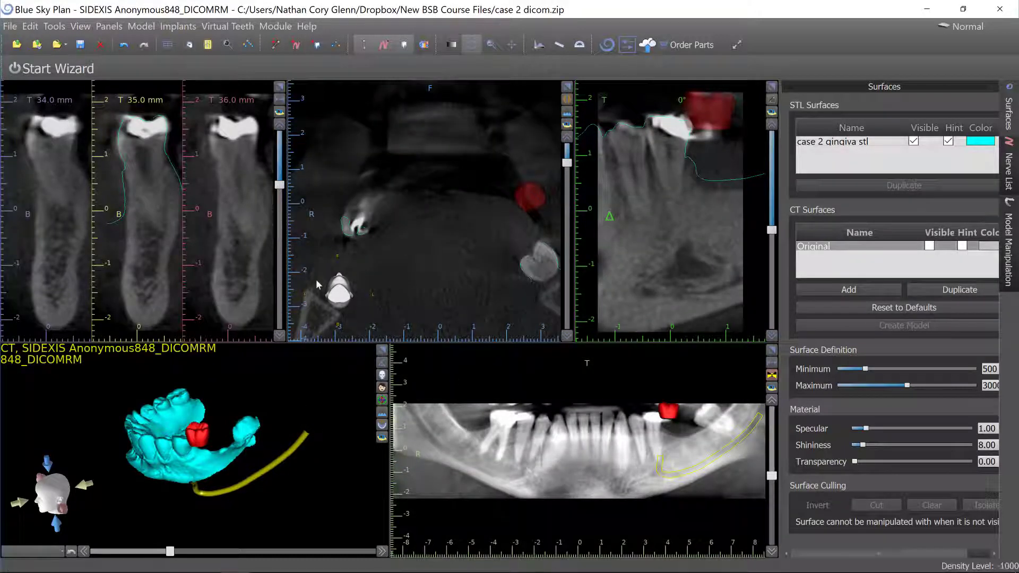
Add a second virtual tooth, the neighbouring lower left molar, from the Teeth caps set.
click(316, 45)
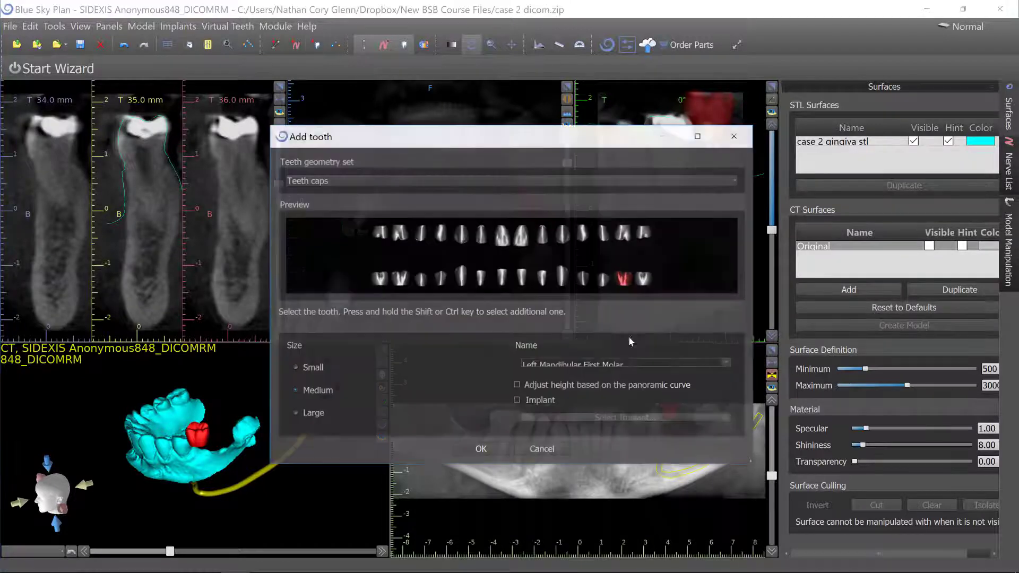
click(643, 278)
click(481, 449)
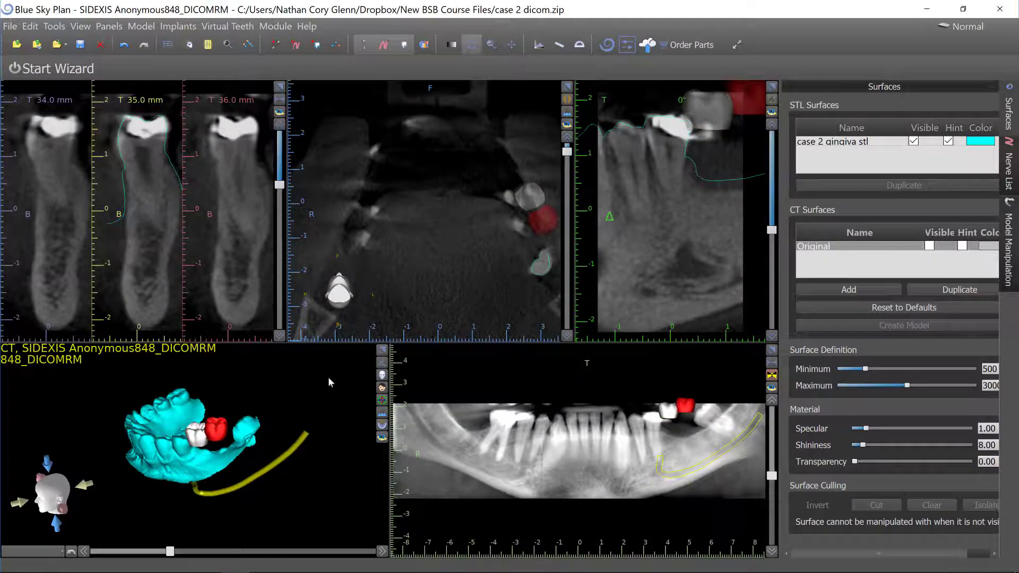
Maximize the 3D view and move the two virtual molars along the arch onto the gingiva scan.
click(382, 350)
drag(358, 200, 561, 300)
scroll(536, 282, up, 5)
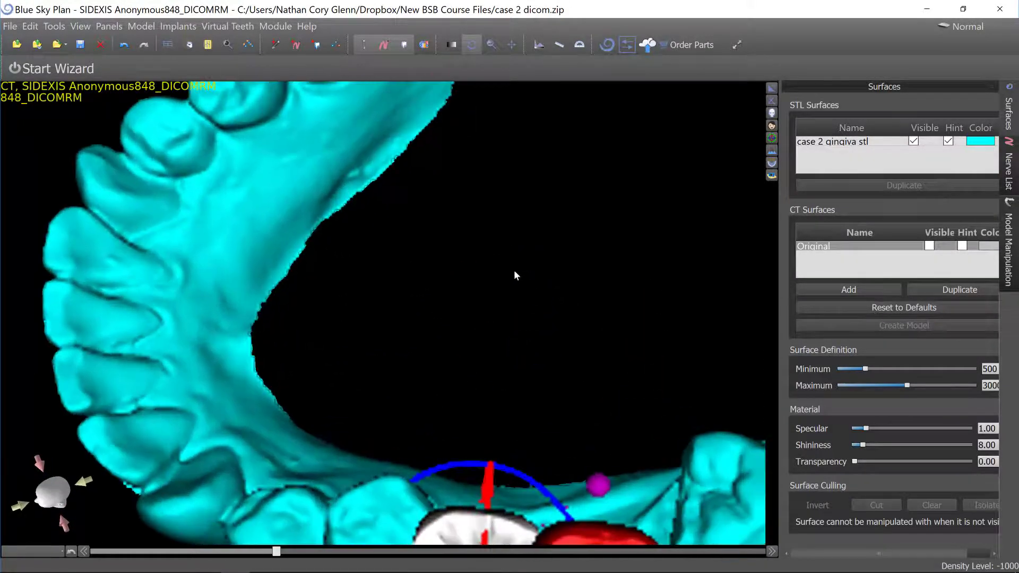
middle_drag(613, 406, 418, 93)
drag(531, 245, 543, 308)
scroll(544, 311, down, 5)
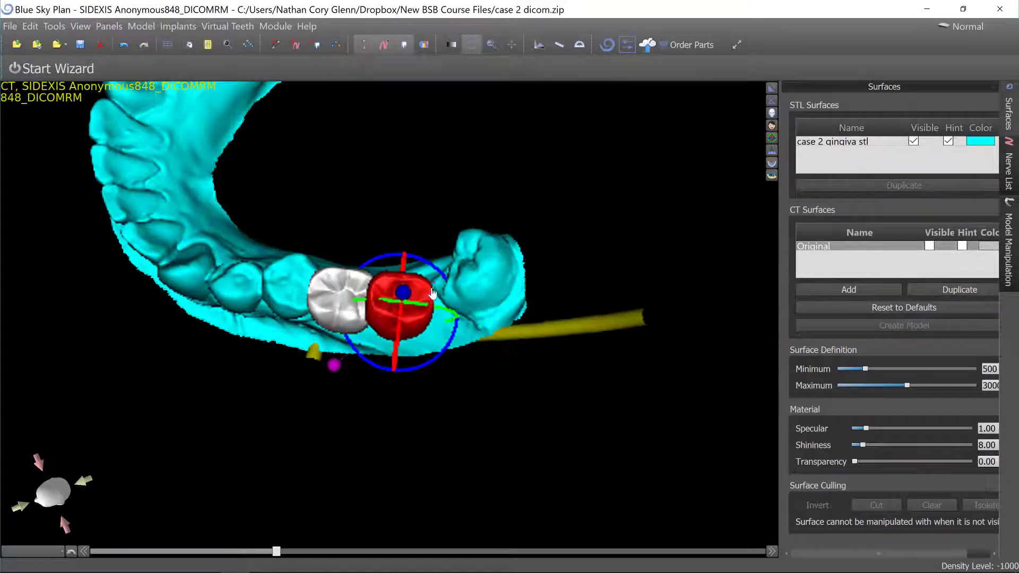
drag(432, 293, 458, 271)
click(363, 308)
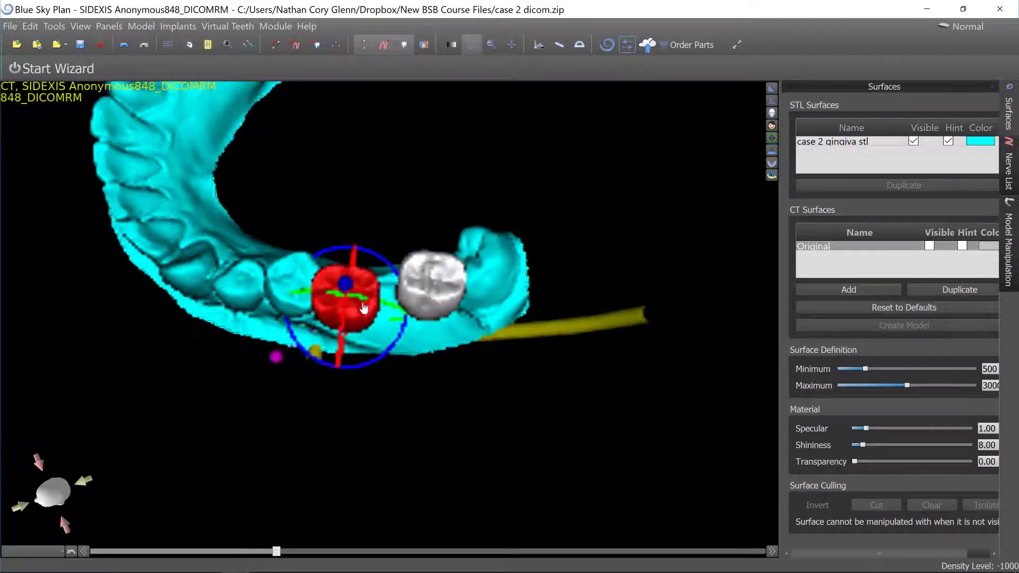
right_drag(363, 308, 378, 299)
drag(369, 316, 375, 312)
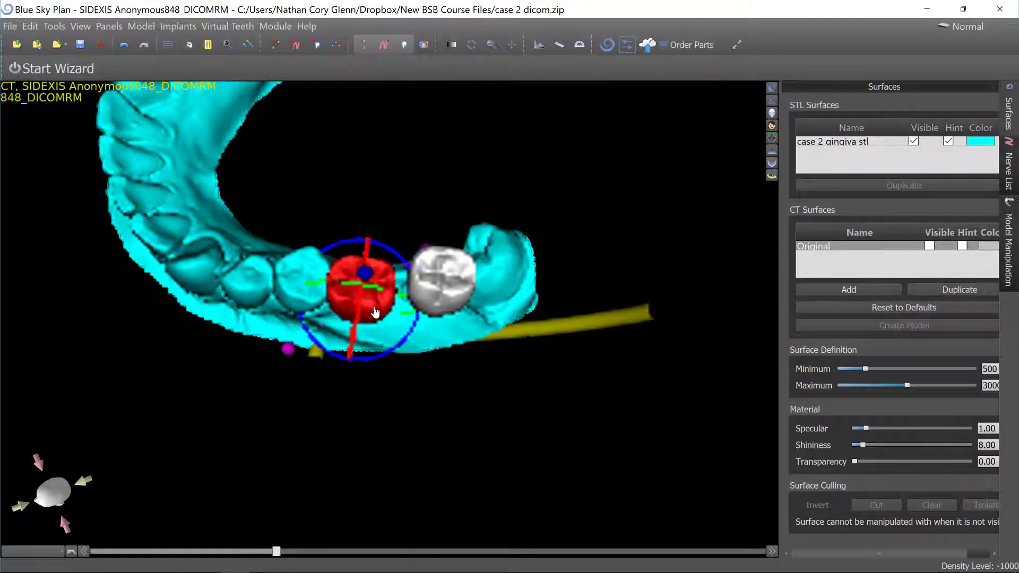
Lower both virtual molar crowns onto the gingiva in a side view.
right_drag(371, 405, 389, 162)
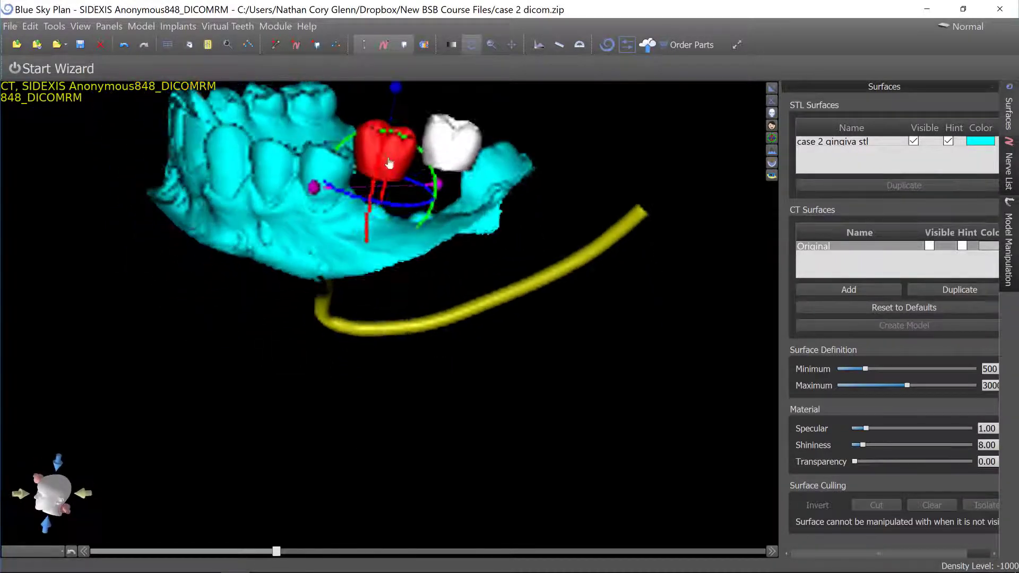
drag(419, 152, 424, 181)
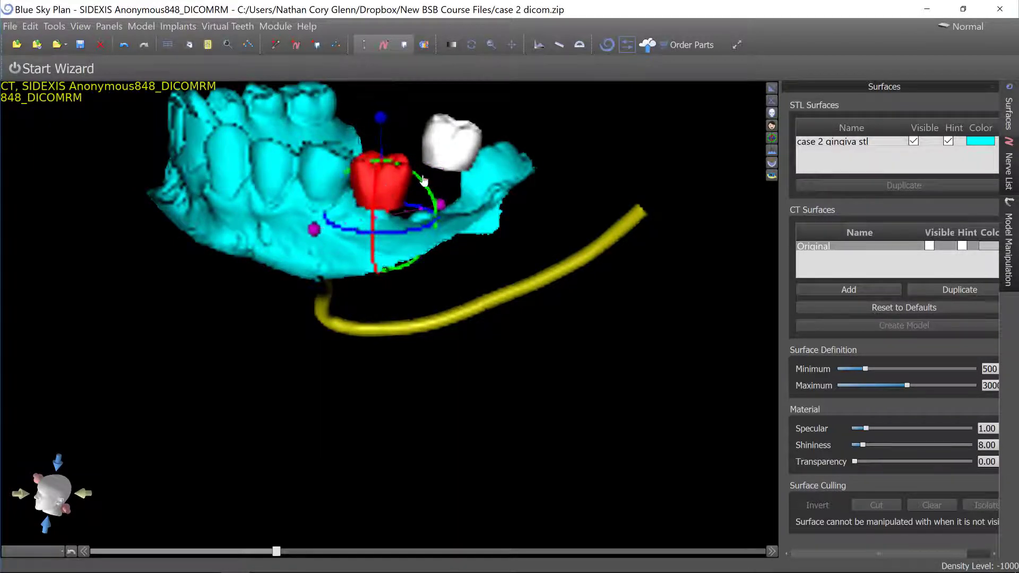
click(449, 143)
drag(417, 134, 419, 190)
drag(579, 189, 493, 212)
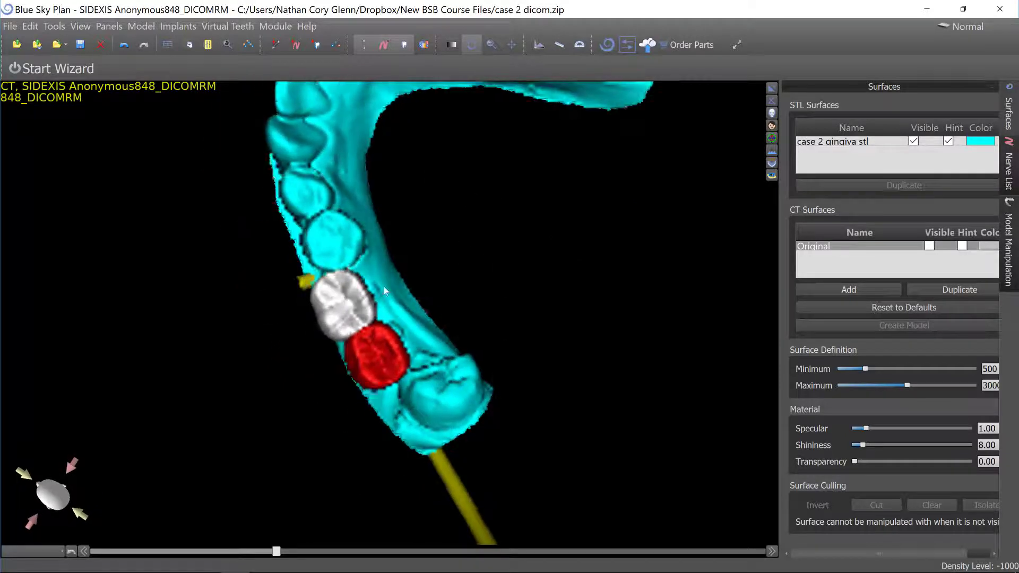
Shift the red molar along the arch in the occlusal view so it sits in front of the white molar.
click(348, 292)
click(386, 341)
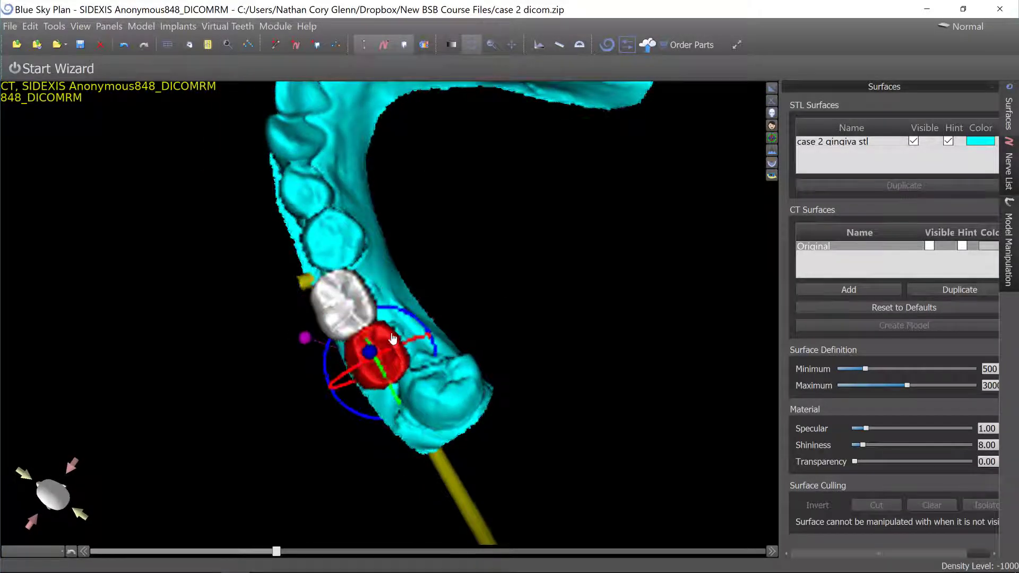
drag(394, 333, 414, 331)
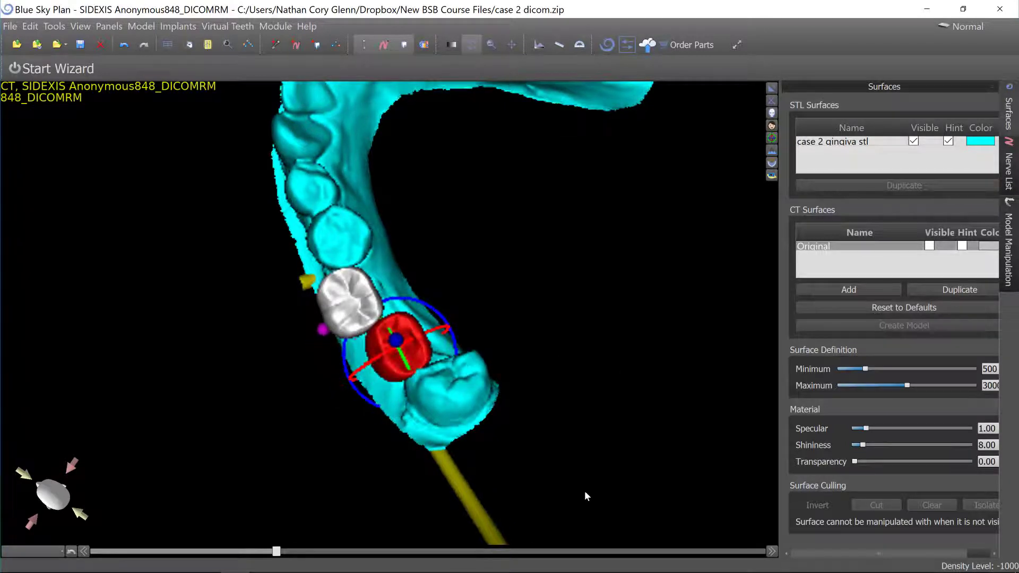
mouse_move(584, 490)
mouse_down()
mouse_move(531, 405)
mouse_move(519, 206)
mouse_move(534, 207)
mouse_up()
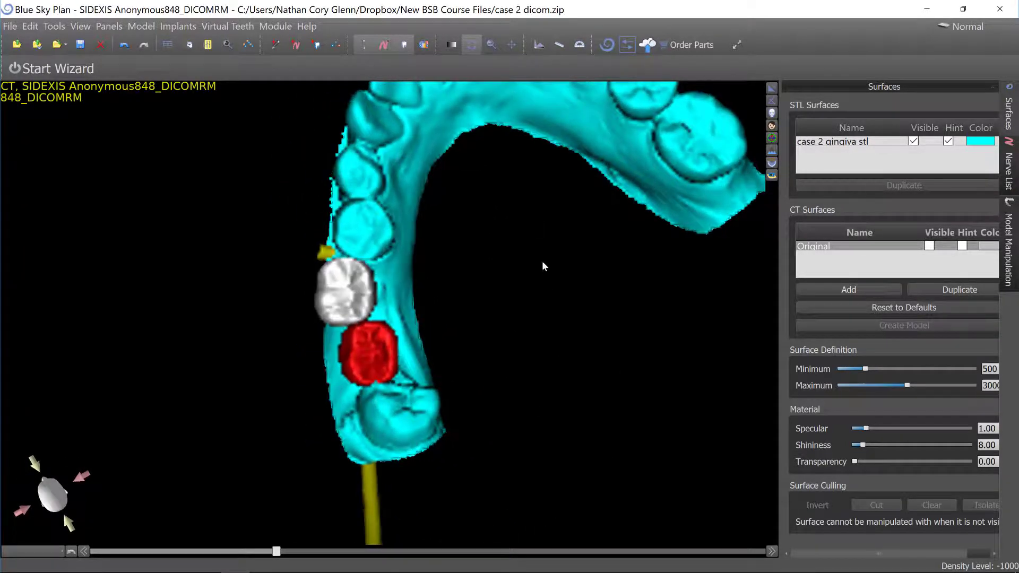
scroll(539, 289, up, 5)
scroll(535, 266, down, 4)
click(383, 355)
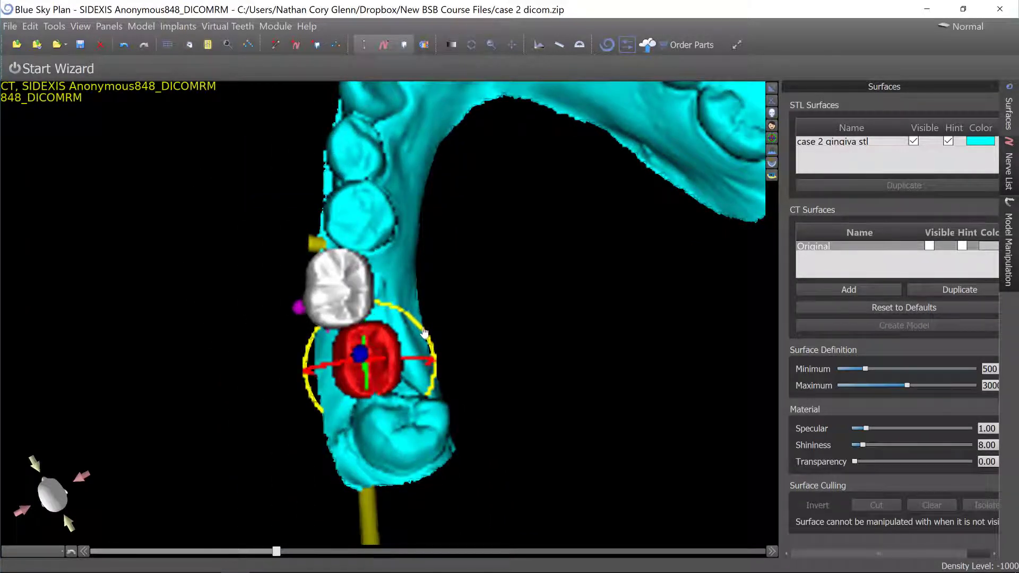
drag(388, 348, 436, 275)
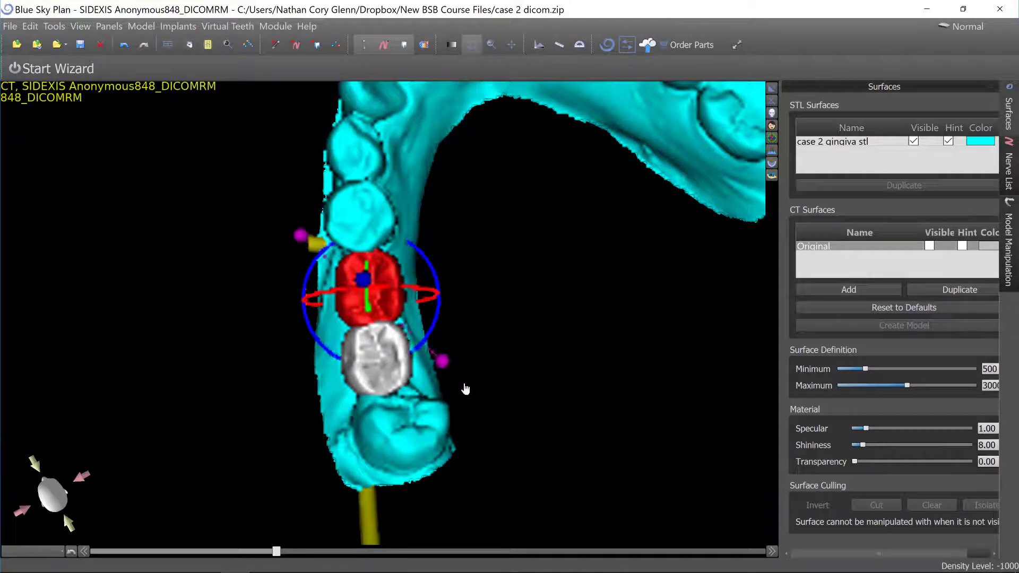
Fine-tune the red molar's position and rotation on the gingiva from an angled view.
drag(464, 358, 539, 253)
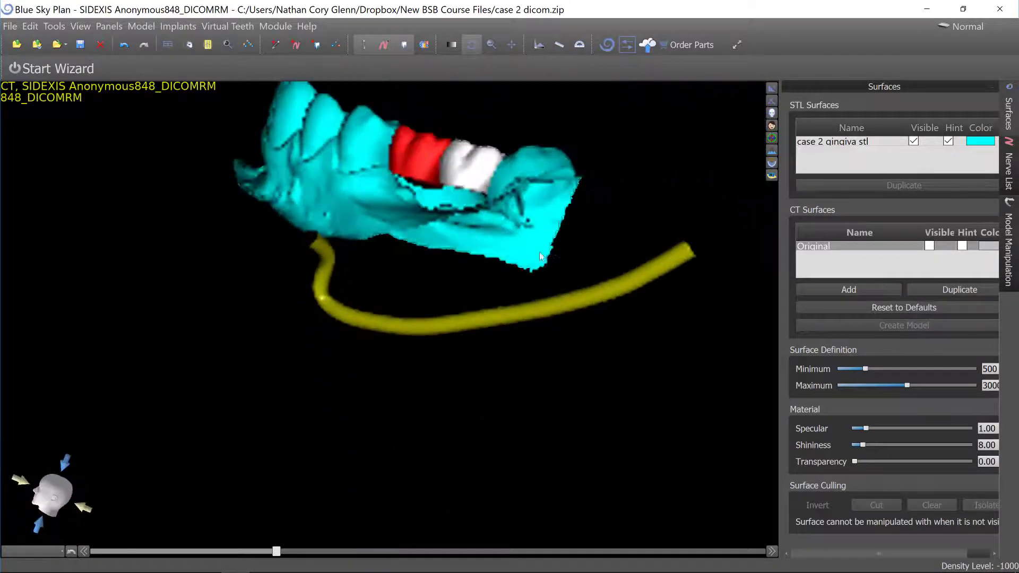
drag(335, 296, 382, 277)
click(382, 277)
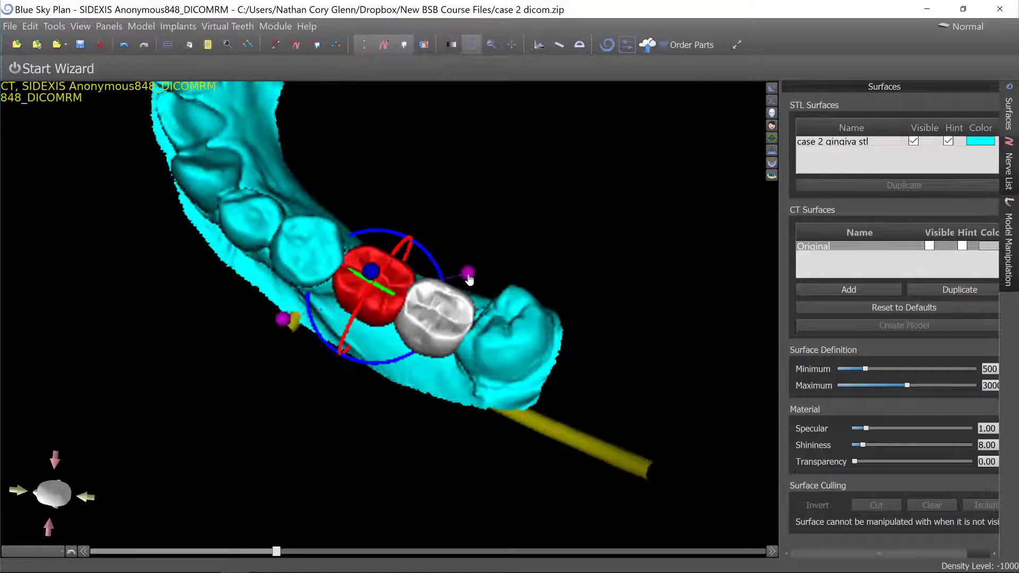
drag(467, 280, 463, 281)
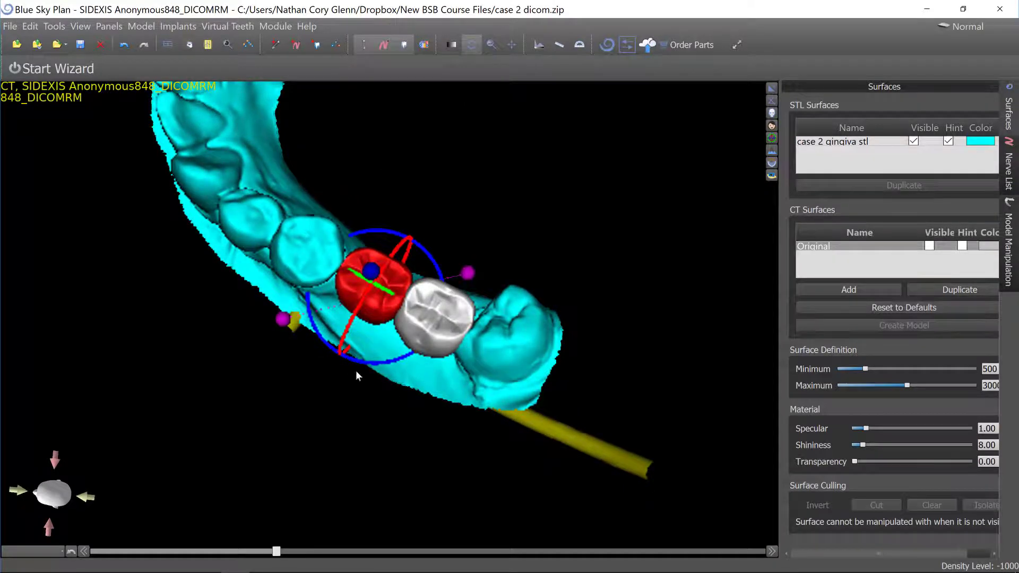
drag(357, 375, 512, 371)
Inspect the placed molar crowns against the gingiva from a close side view.
scroll(472, 459, down, 5)
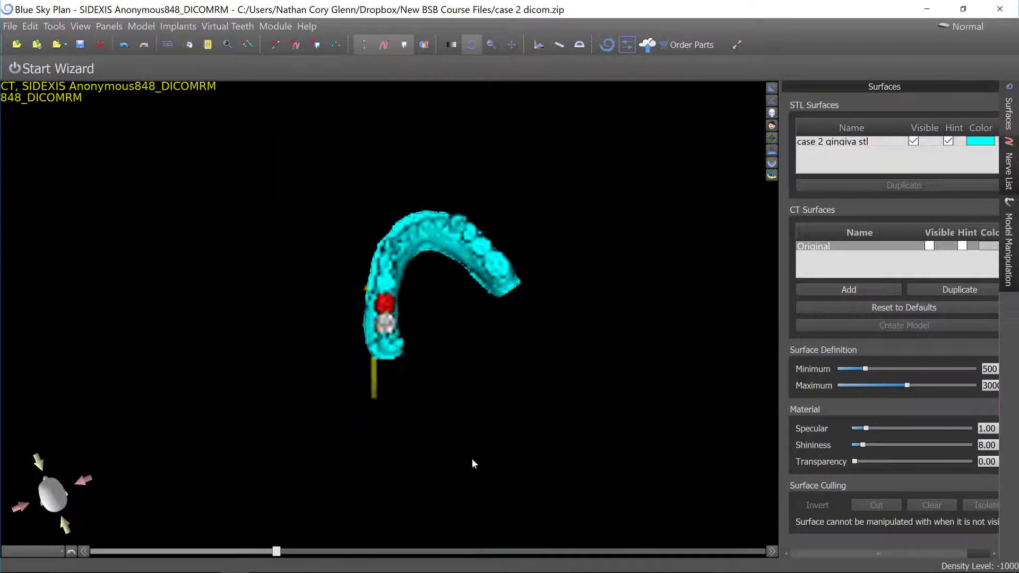
drag(472, 459, 435, 246)
scroll(510, 295, up, 5)
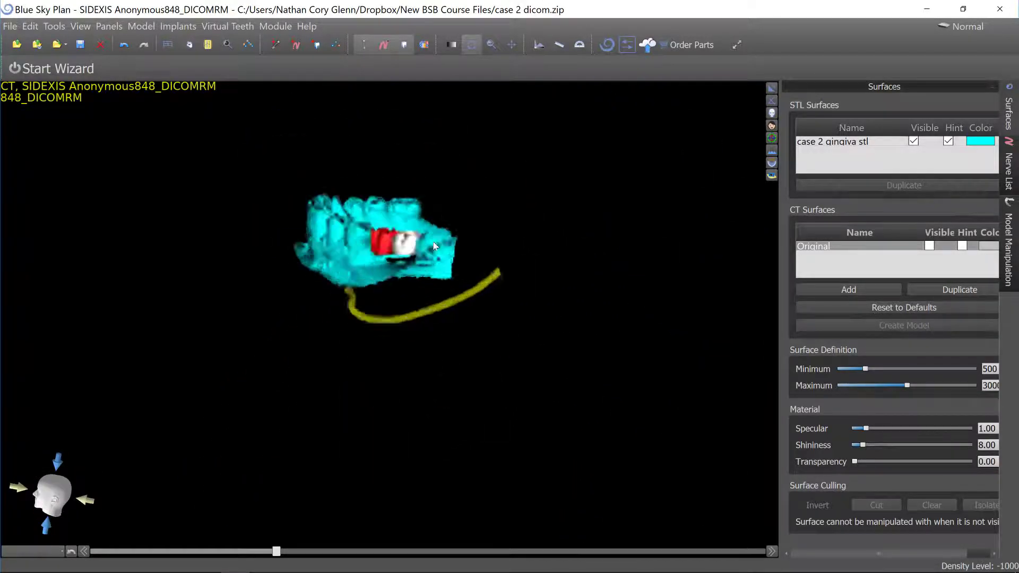
scroll(445, 308, up, 10)
scroll(444, 308, down, 4)
middle_drag(442, 329, 485, 445)
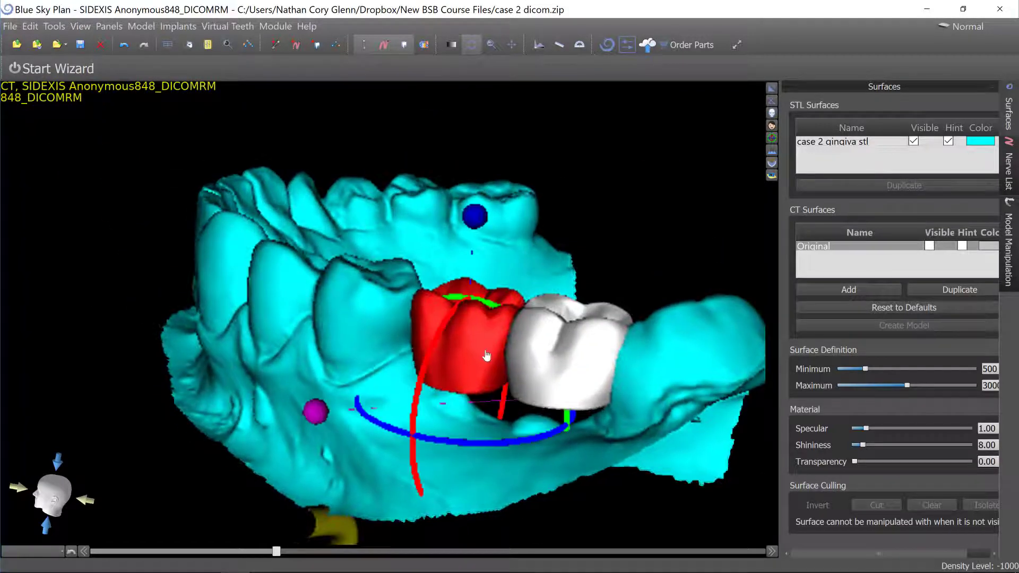
Lock both virtual molar crowns in place and return to the multi-view layout.
right_click(486, 356)
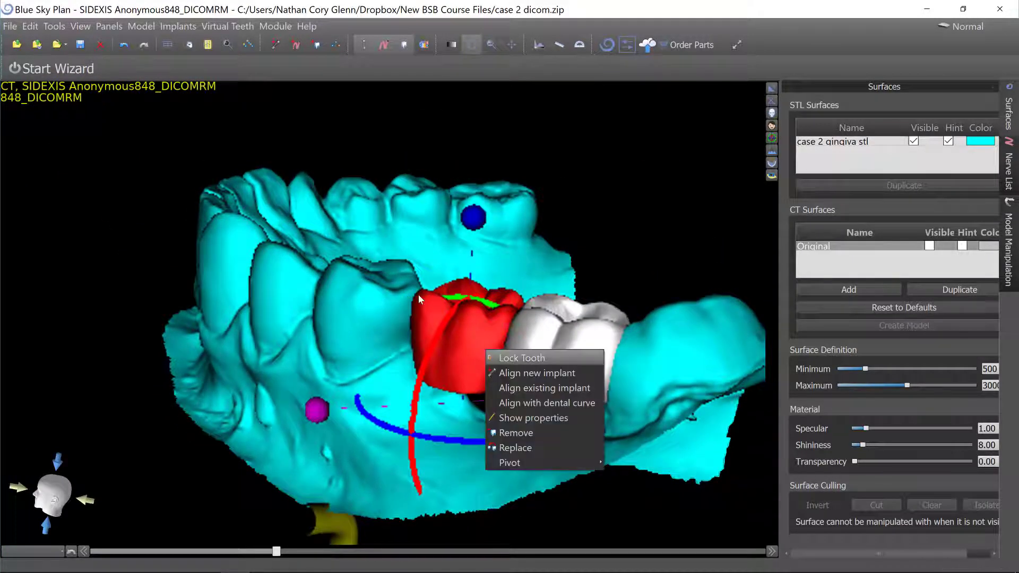
click(521, 358)
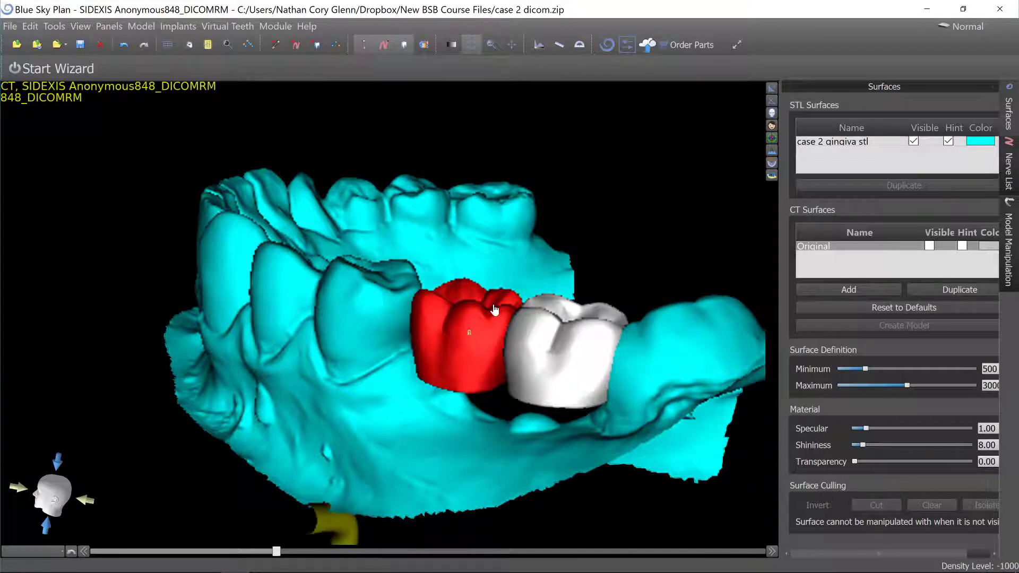
click(595, 373)
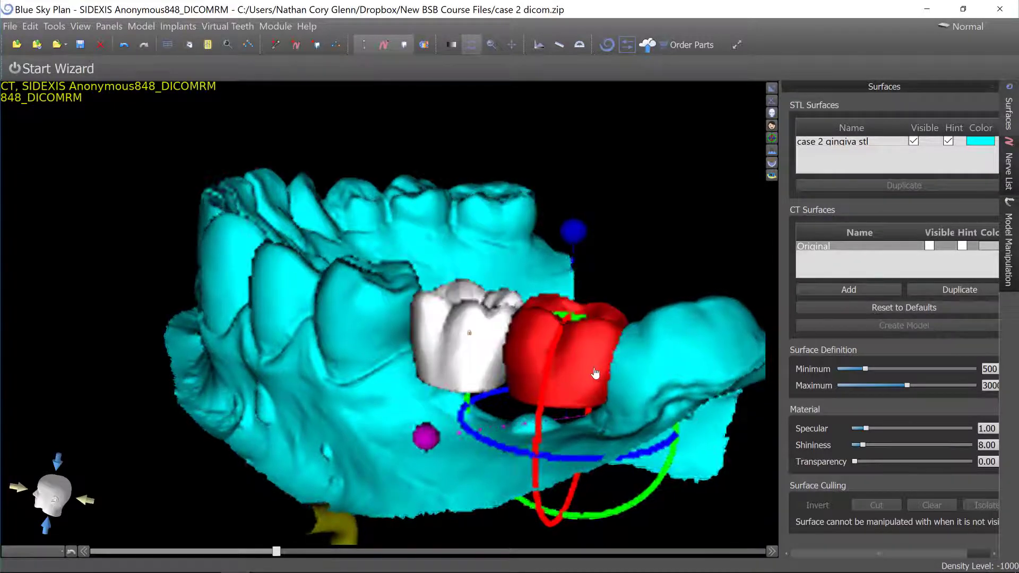
right_click(595, 373)
click(615, 376)
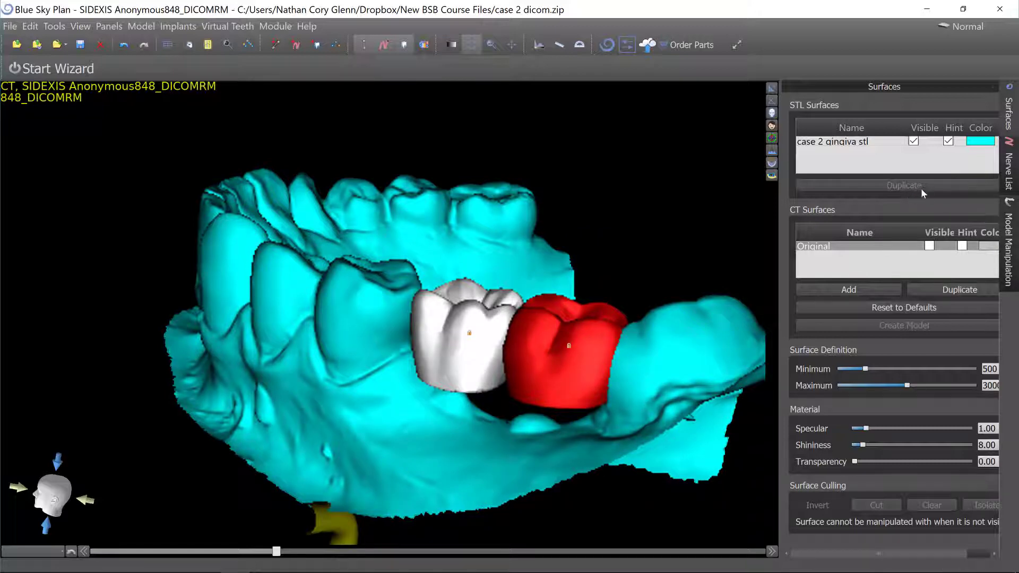
click(778, 184)
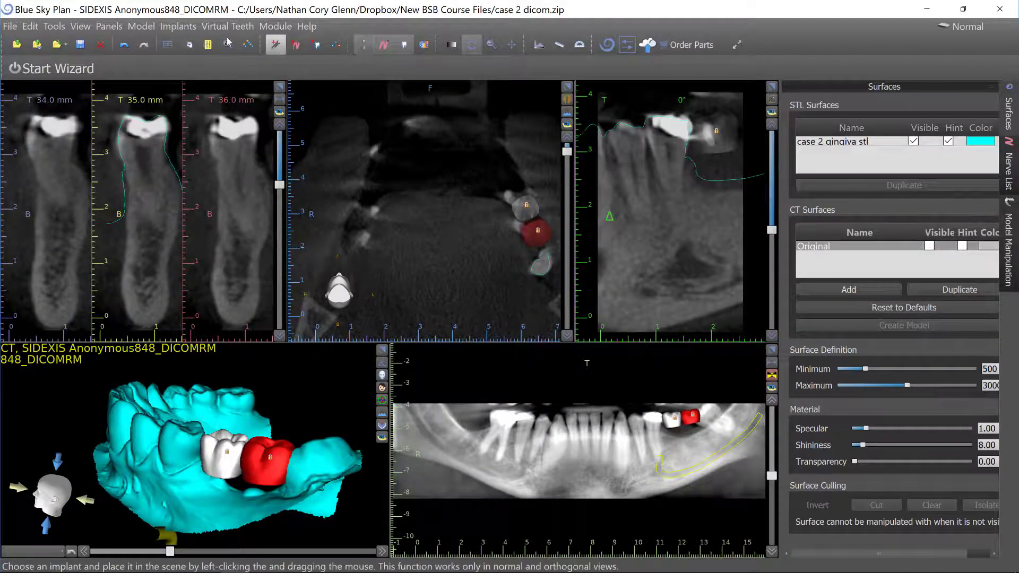
Start adding an implant and pick the BIO | Max system, 4.3 platform, IJH4310 implant with mandible orientation.
click(373, 247)
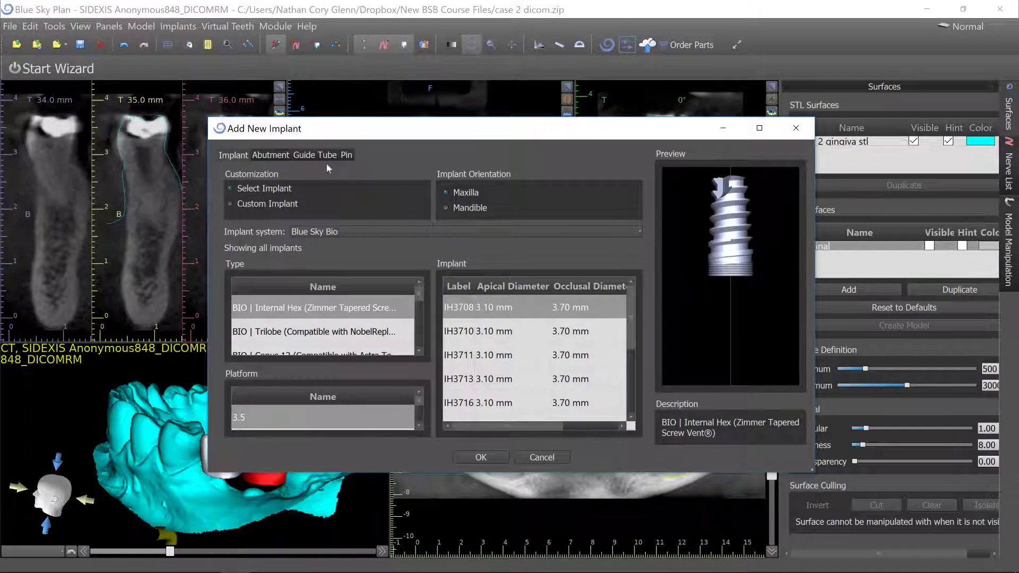
click(758, 127)
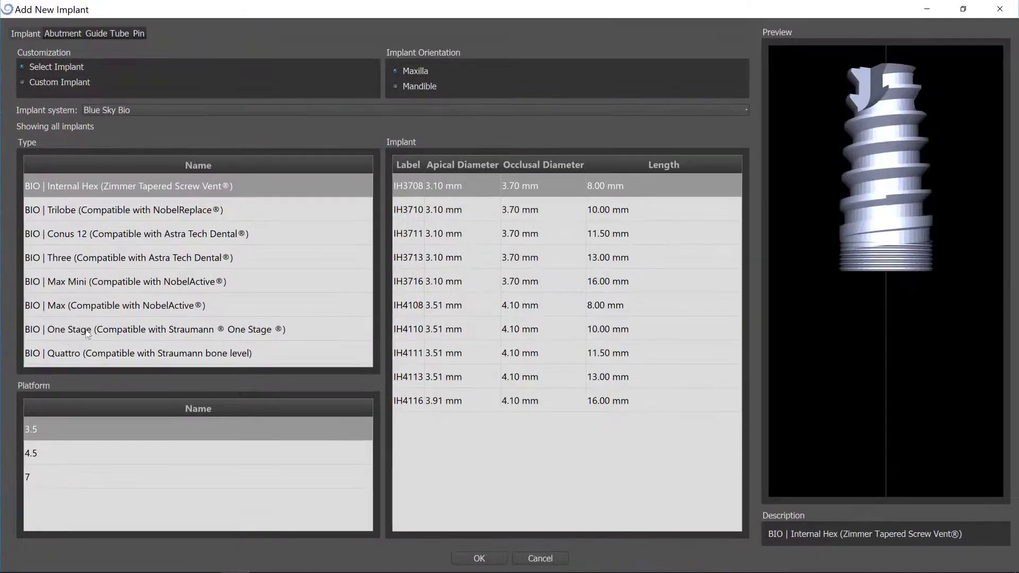
click(78, 308)
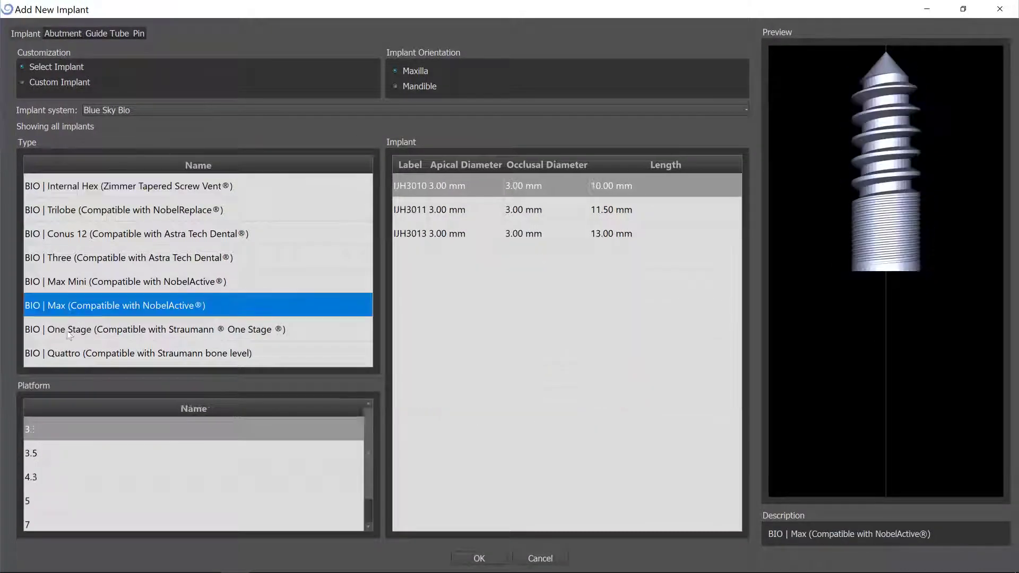
click(48, 478)
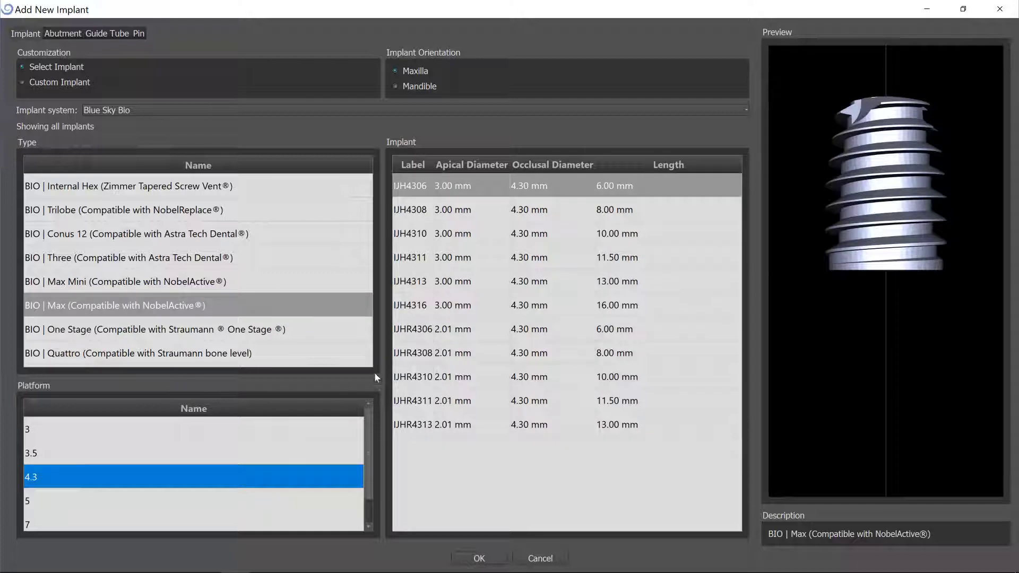
click(421, 236)
click(406, 87)
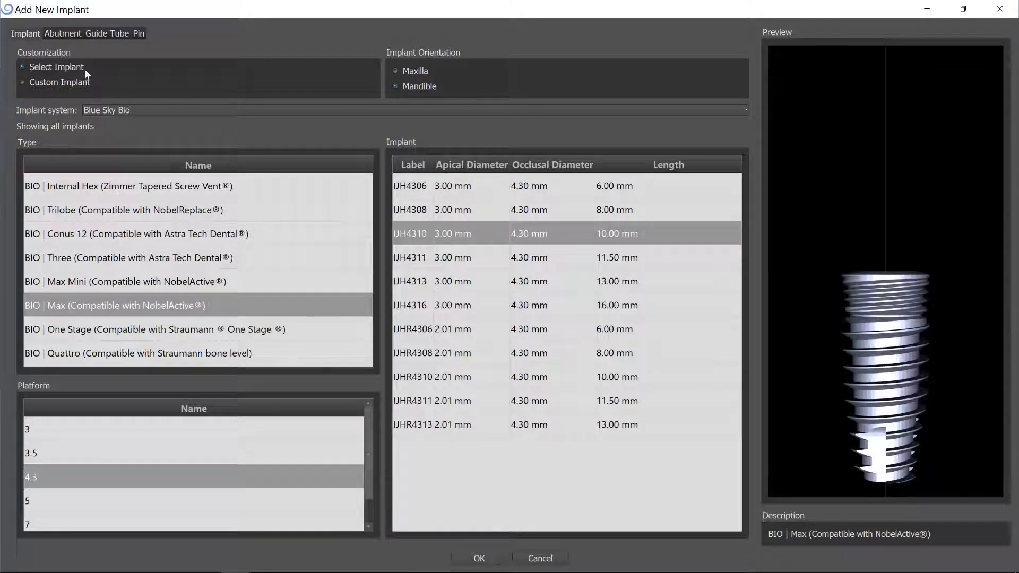
Give the implant a custom abutment 2 mm long and confirm the new implant.
click(64, 34)
click(76, 102)
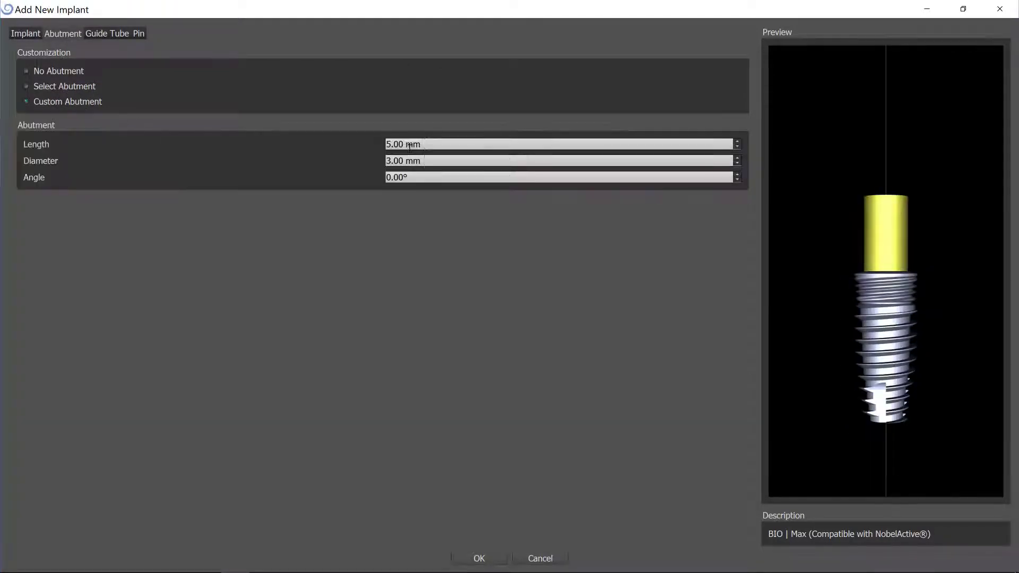
key(ctrl+a)
text(20)
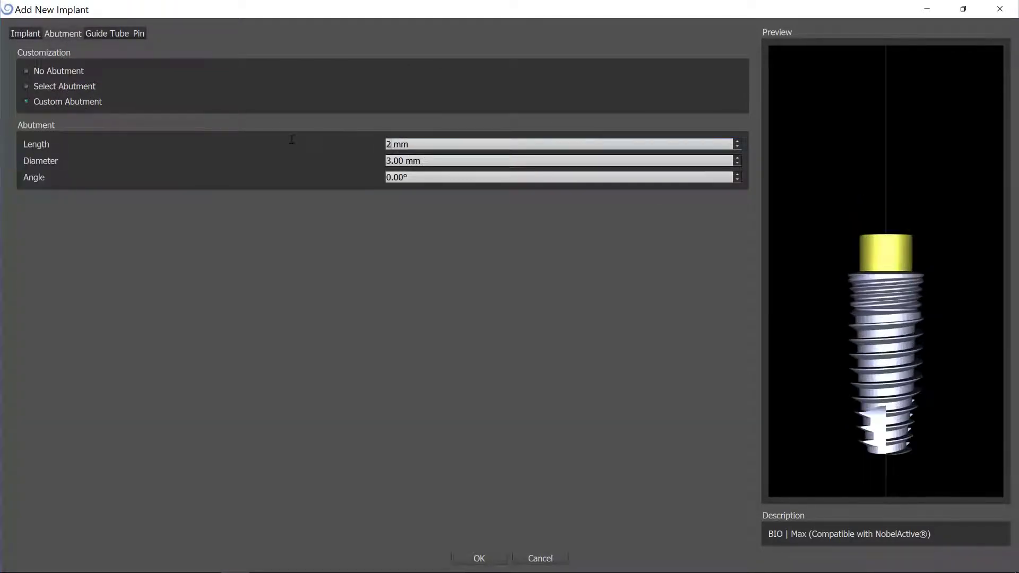
click(479, 558)
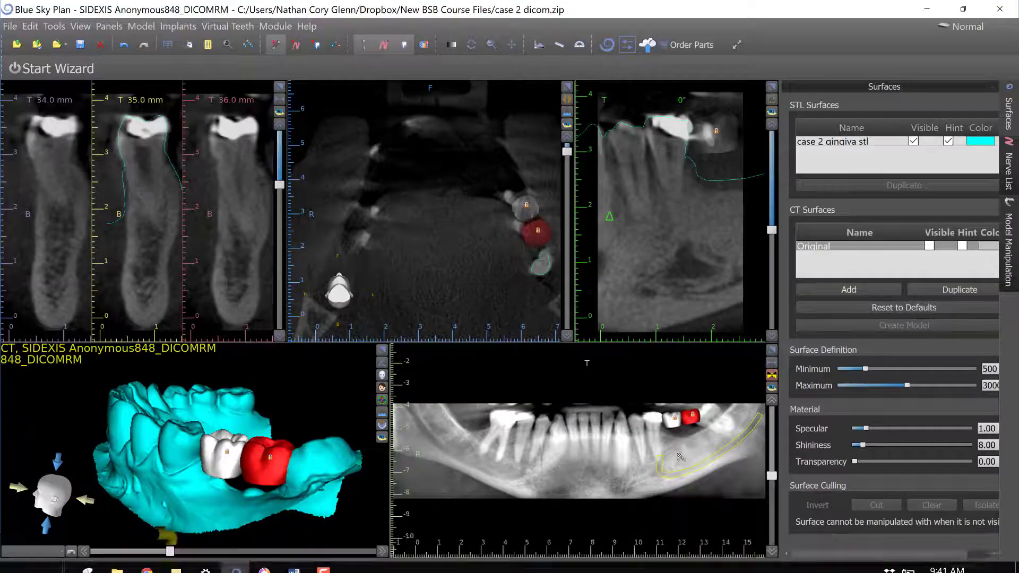
Place the implant beneath the white molar crown in the panoramic view.
click(677, 452)
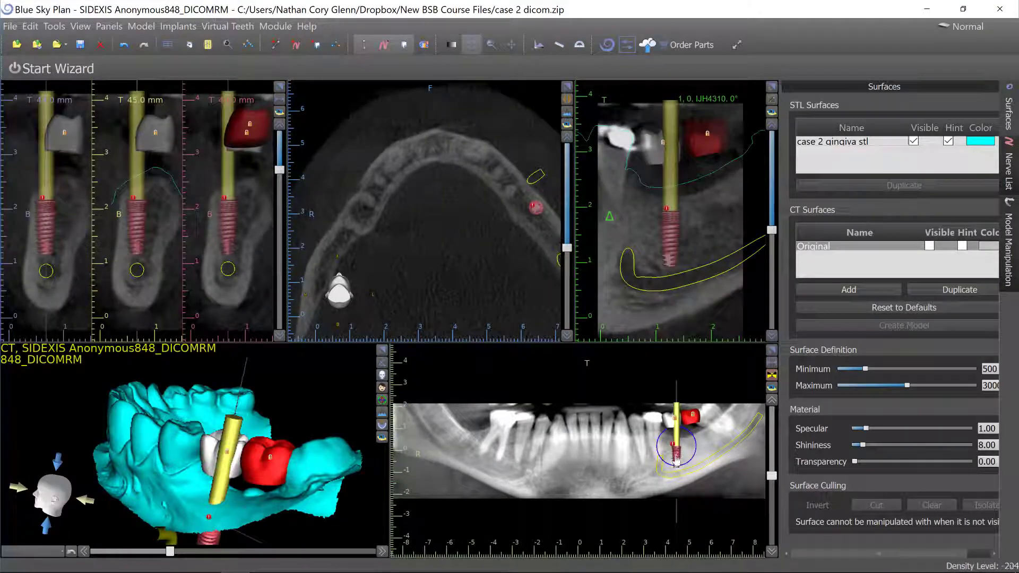
drag(677, 454, 694, 442)
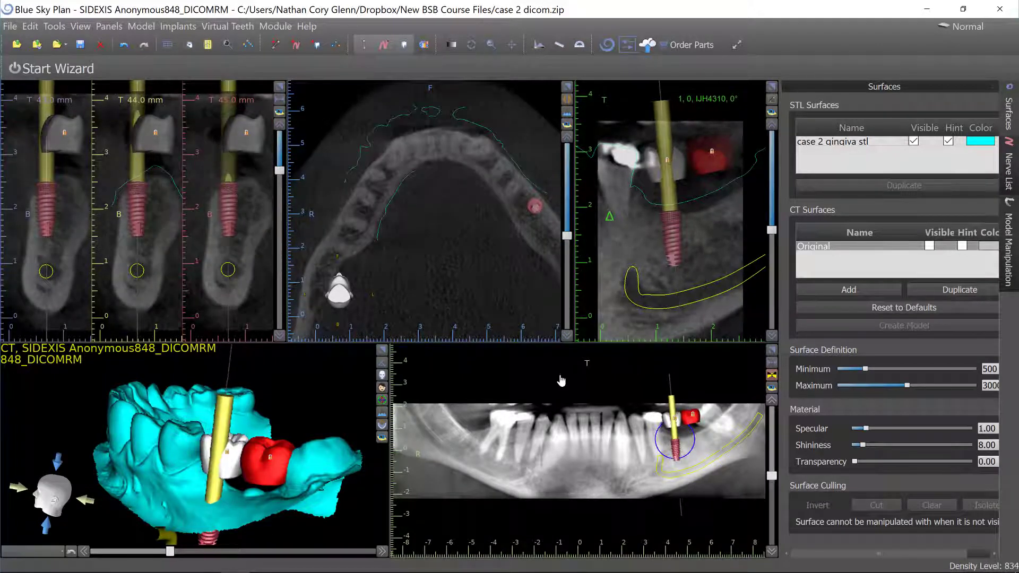
mouse_move(235, 200)
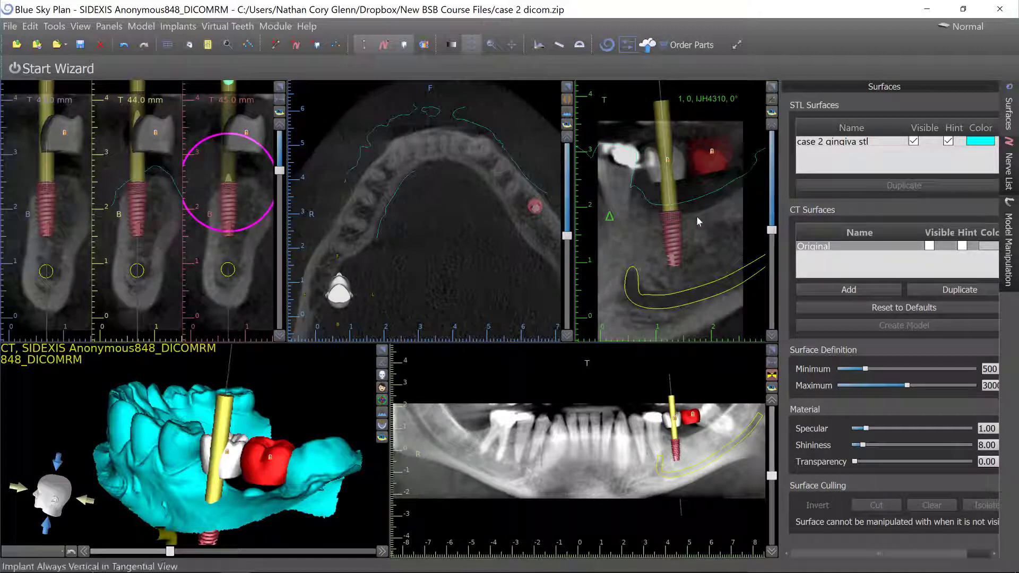
Adjust the implant's angle and position within the bone using the enlarged cross-sectional and panoramic views.
mouse_move(695, 258)
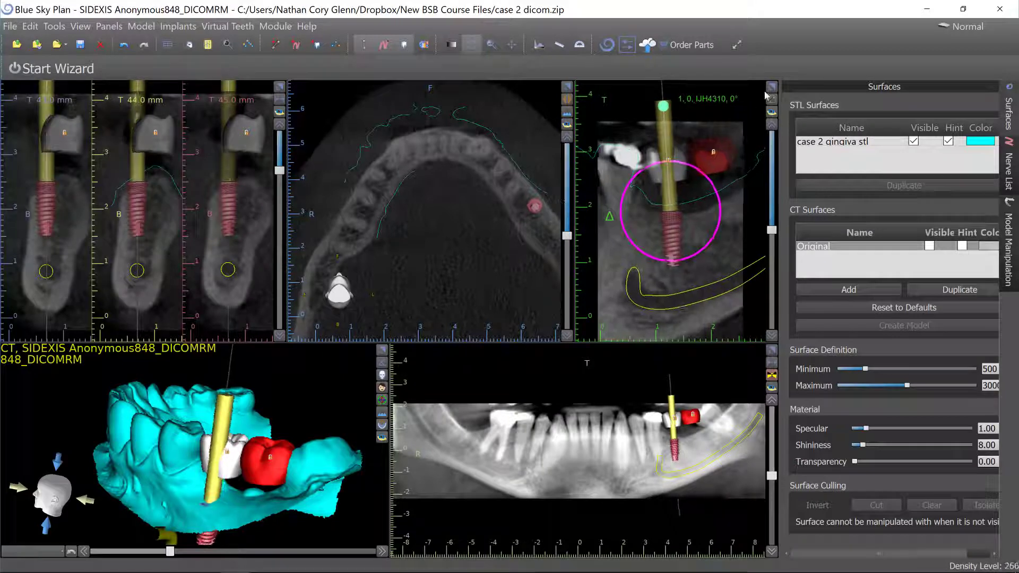
click(772, 87)
scroll(508, 364, up, 8)
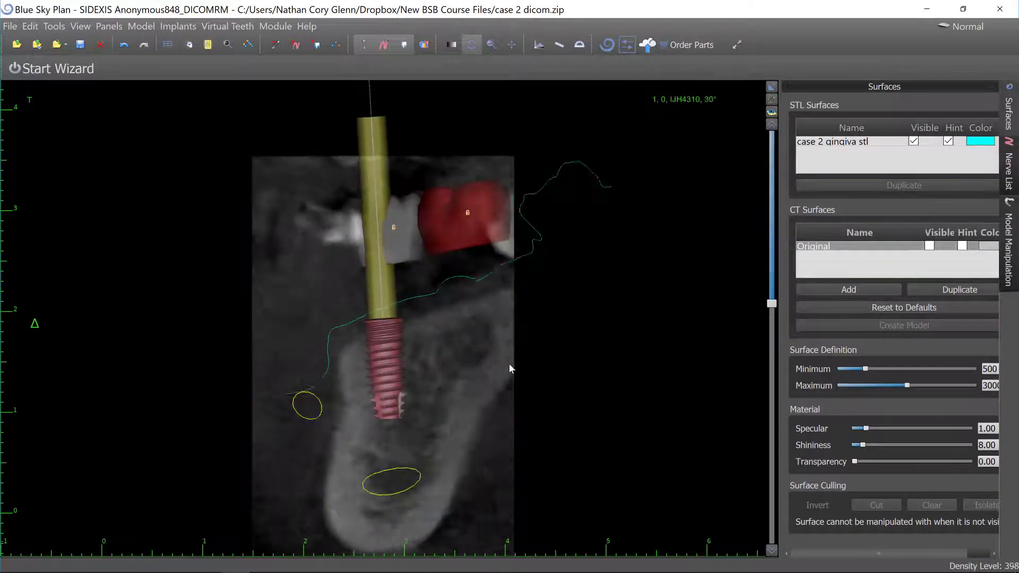
scroll(508, 364, up, 3)
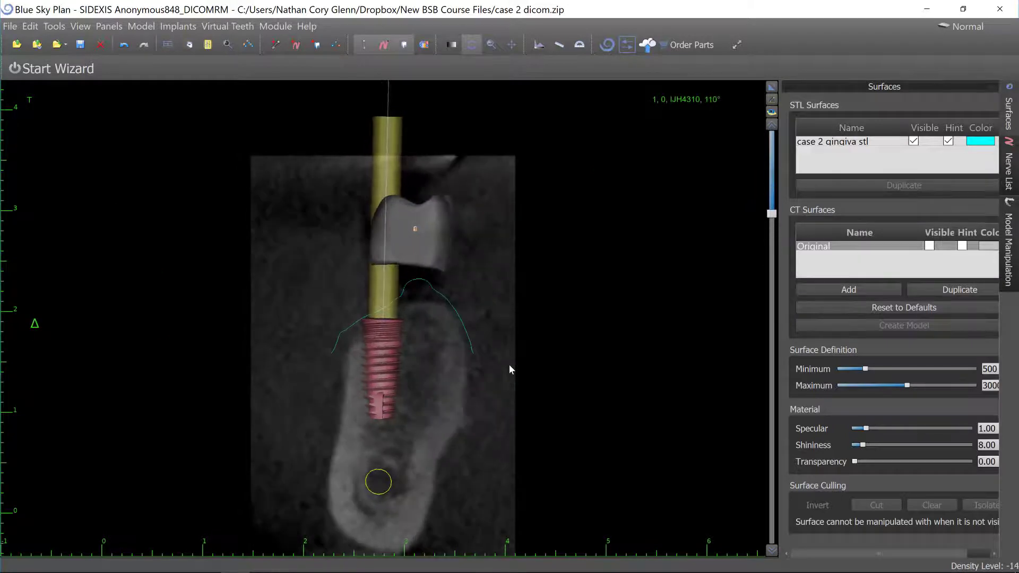
mouse_move(385, 369)
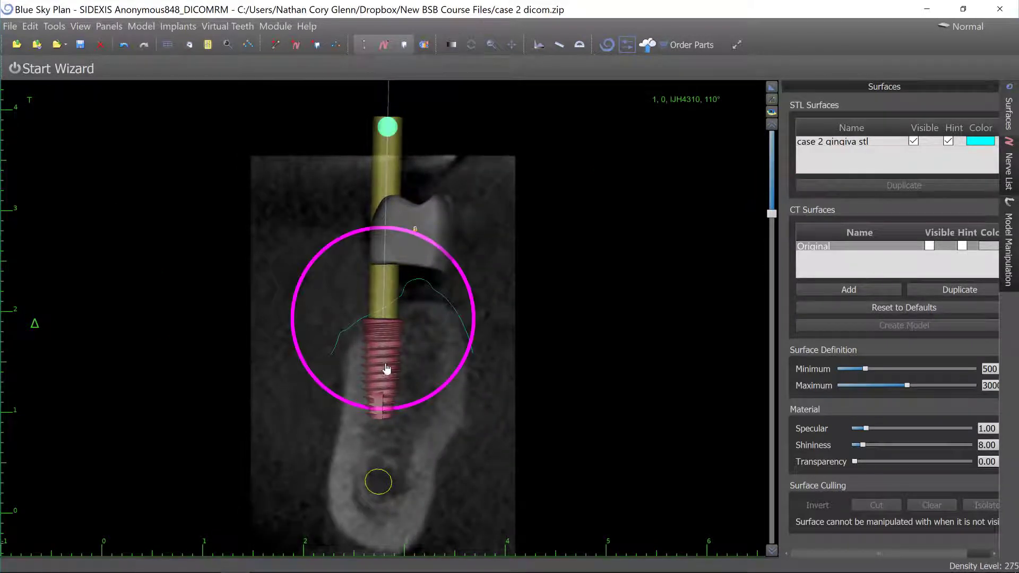
mouse_move(385, 370)
mouse_down()
mouse_move(427, 370)
mouse_move(471, 338)
mouse_up()
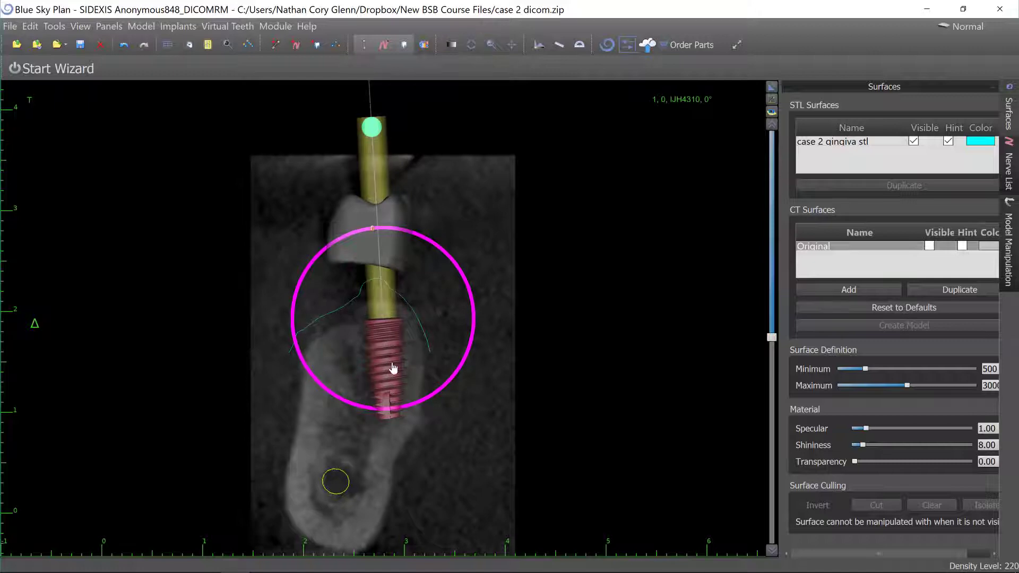
drag(392, 368, 391, 368)
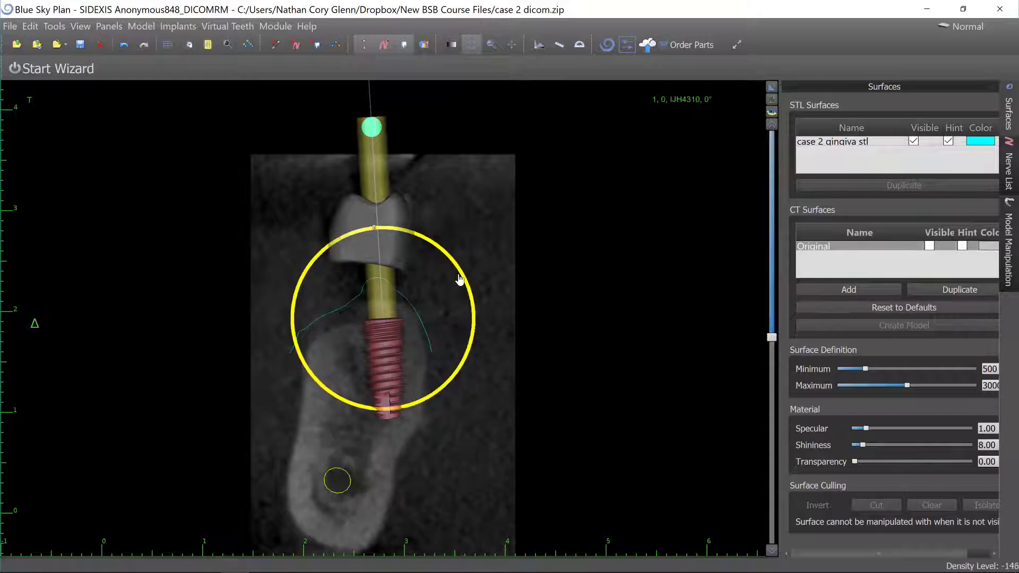
drag(464, 288, 461, 291)
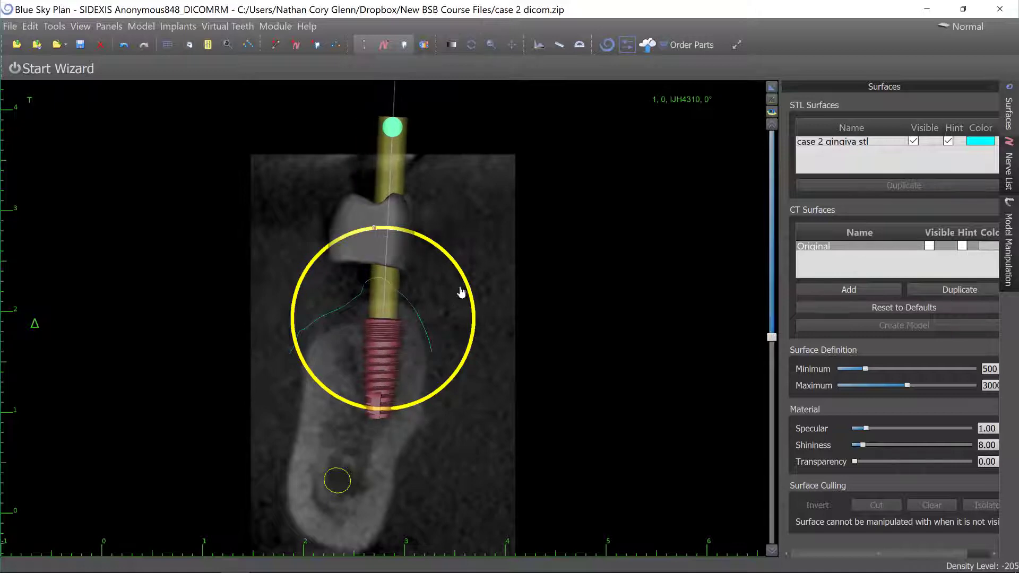
drag(380, 372, 373, 380)
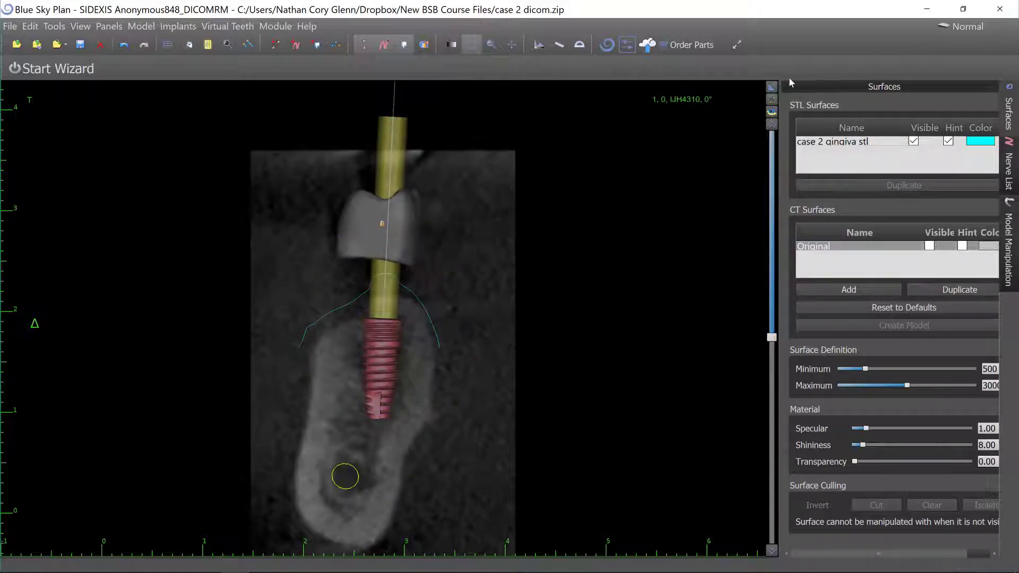
click(771, 86)
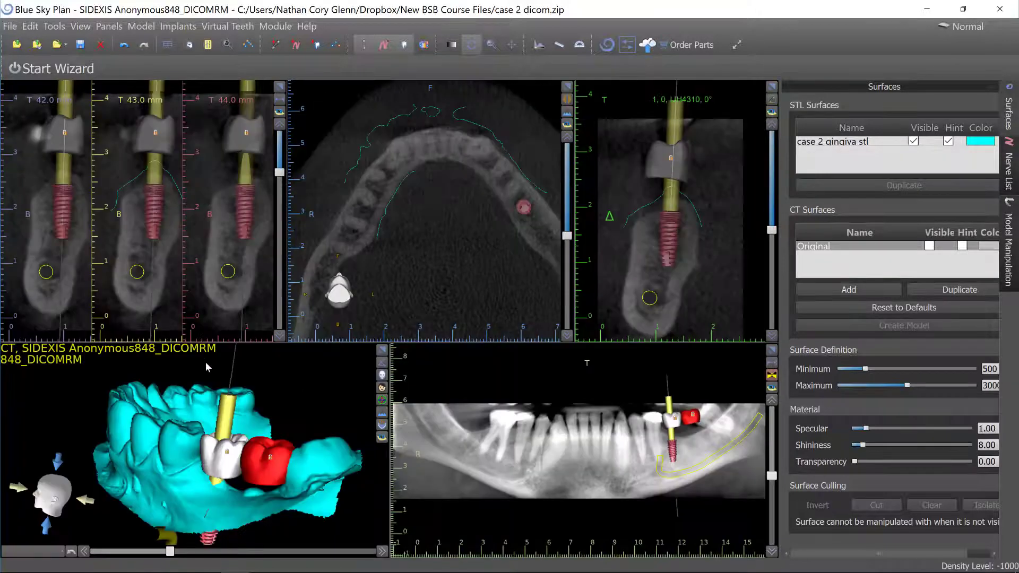
drag(133, 426, 150, 365)
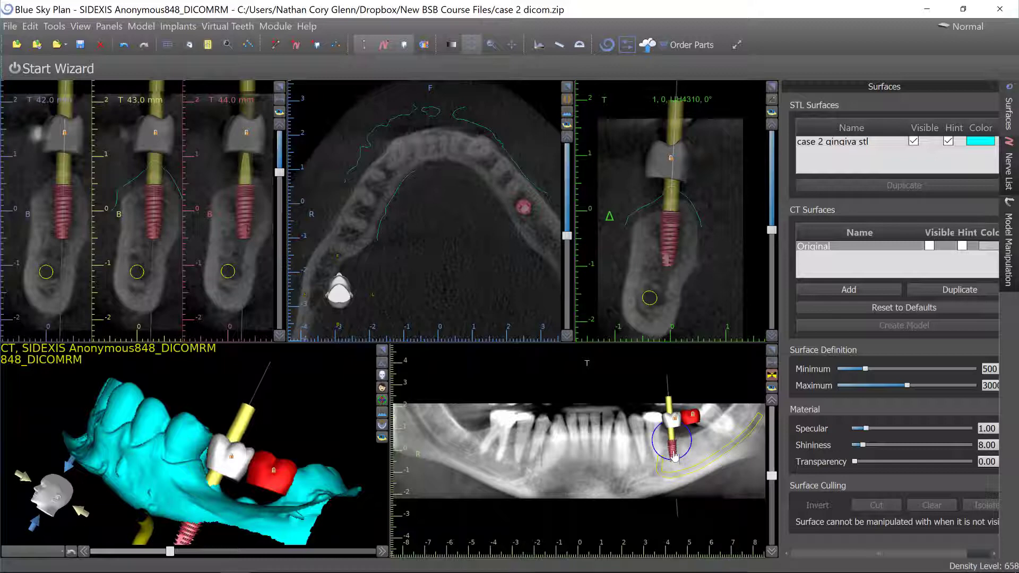
drag(673, 450, 677, 455)
Examine the implant's position by rotating the tangential slice and orbiting the 3D view.
scroll(706, 234, up, 11)
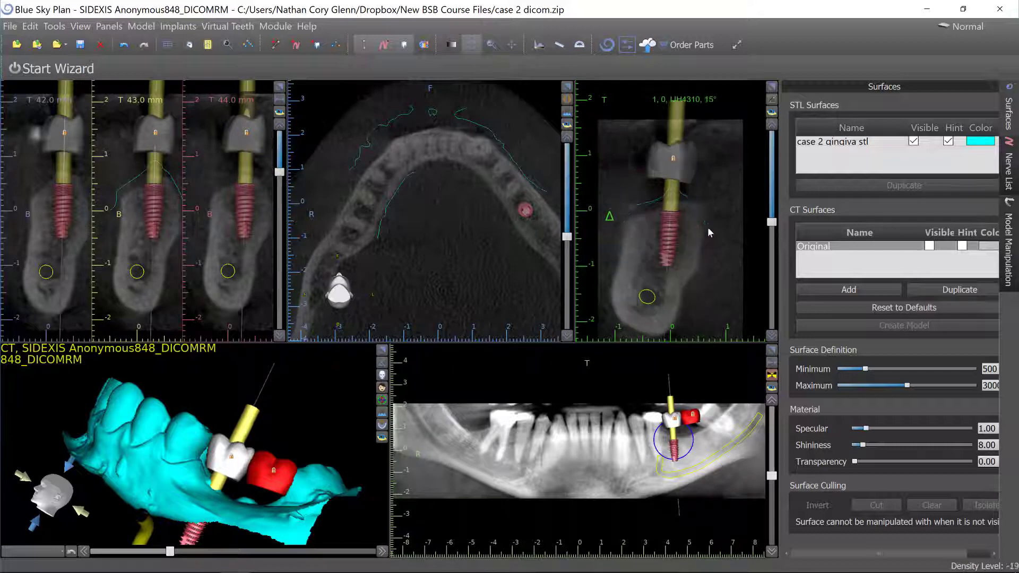
scroll(707, 236, up, 7)
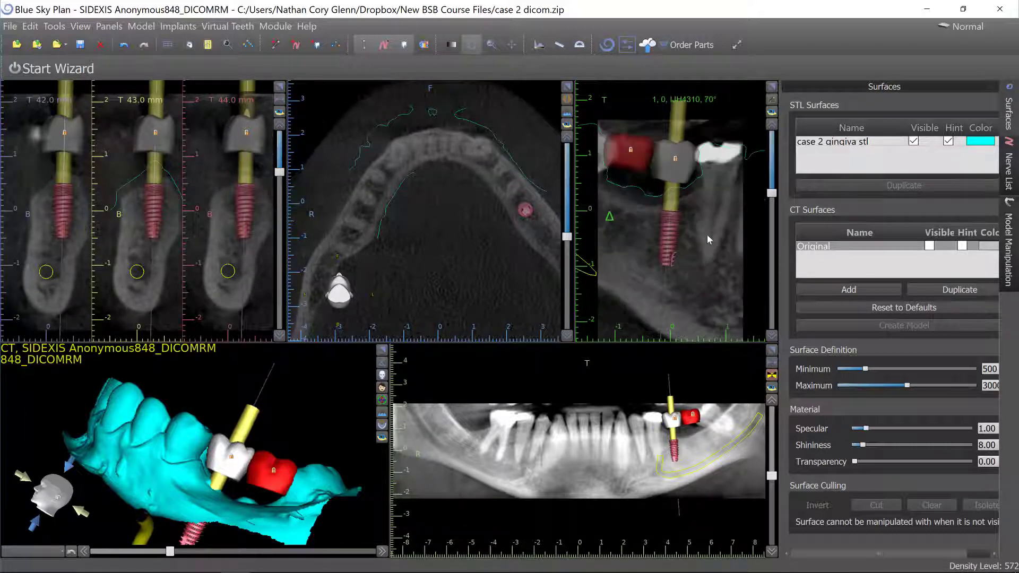
scroll(707, 235, down, 18)
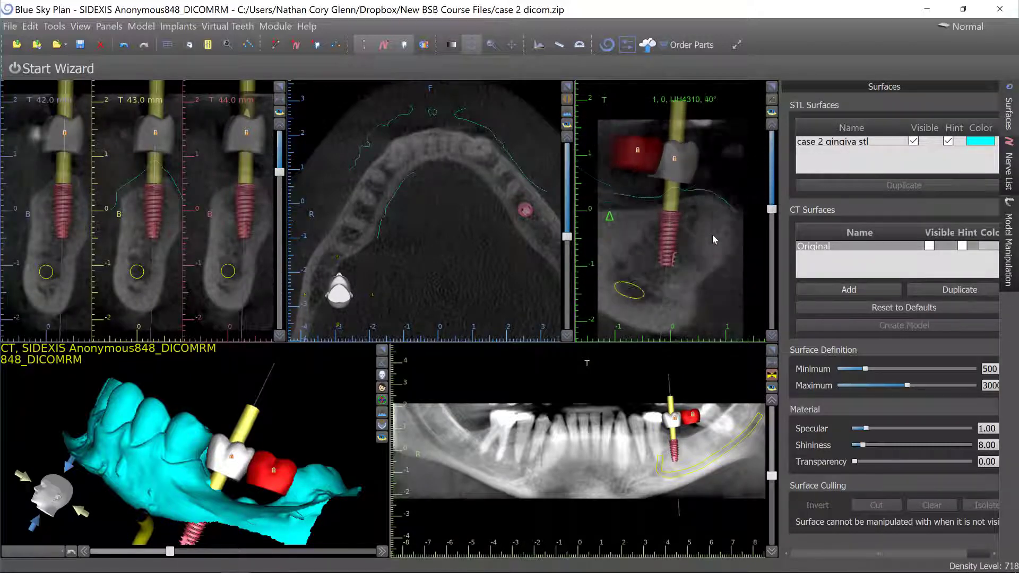
scroll(712, 236, down, 20)
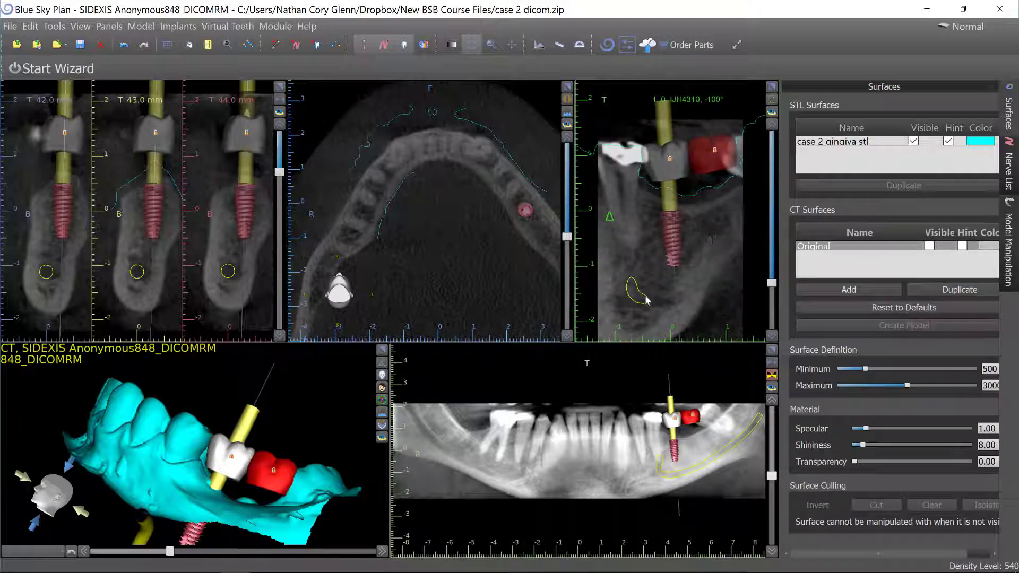
drag(355, 391, 165, 383)
middle_drag(175, 403, 154, 367)
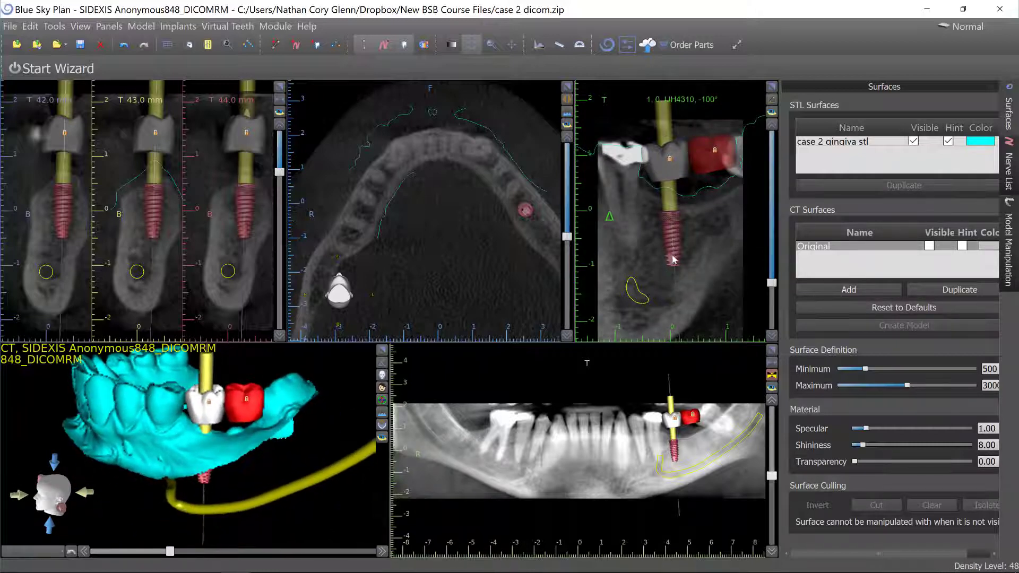
mouse_move(673, 259)
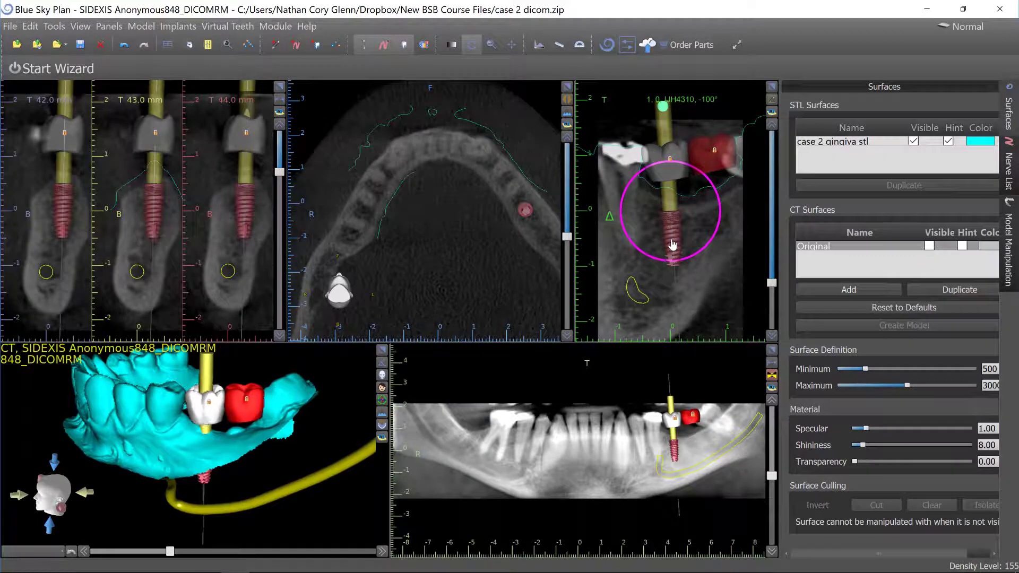
scroll(671, 243, down, 1)
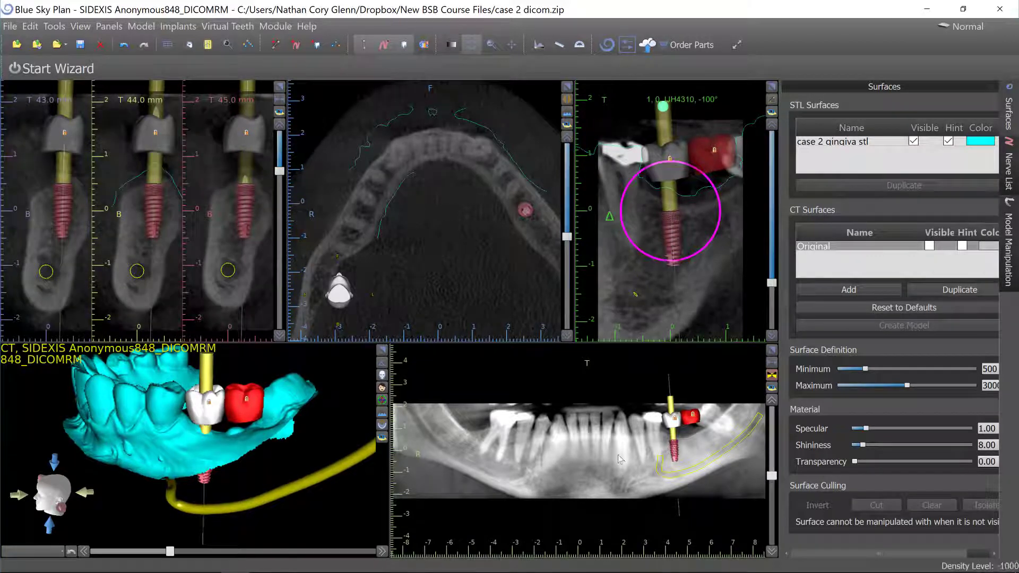
Lock the implant in its planned position.
right_click(672, 450)
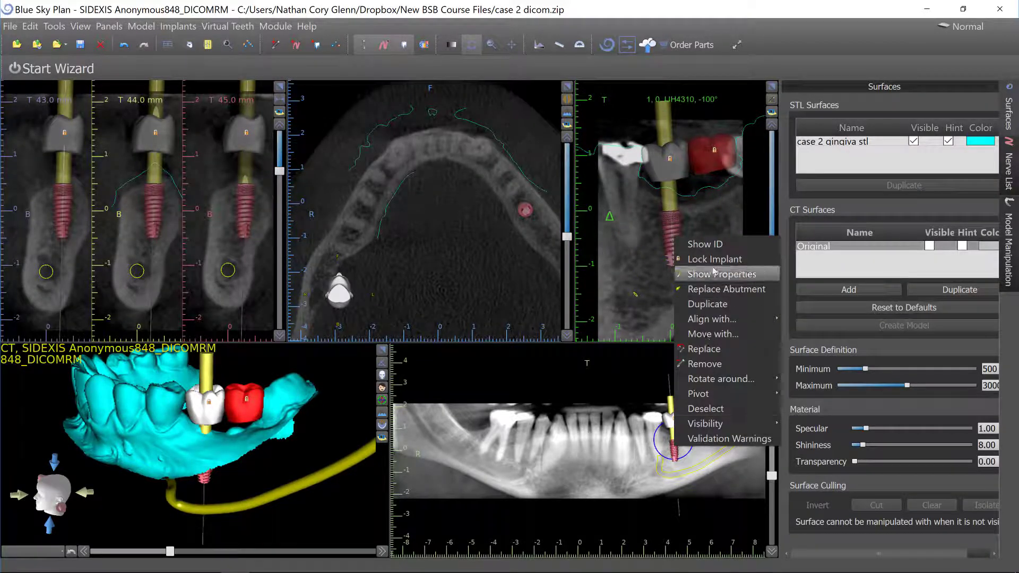
click(689, 257)
right_click(669, 230)
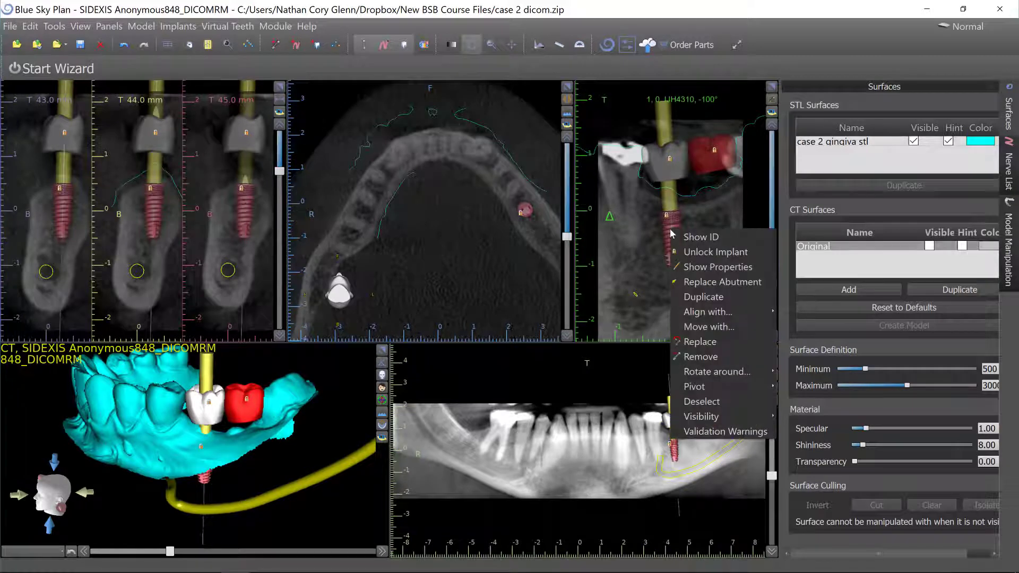
Duplicate the locked implant, unlock the copy, and move it beneath the red molar crown in the cross-sectional view.
click(713, 298)
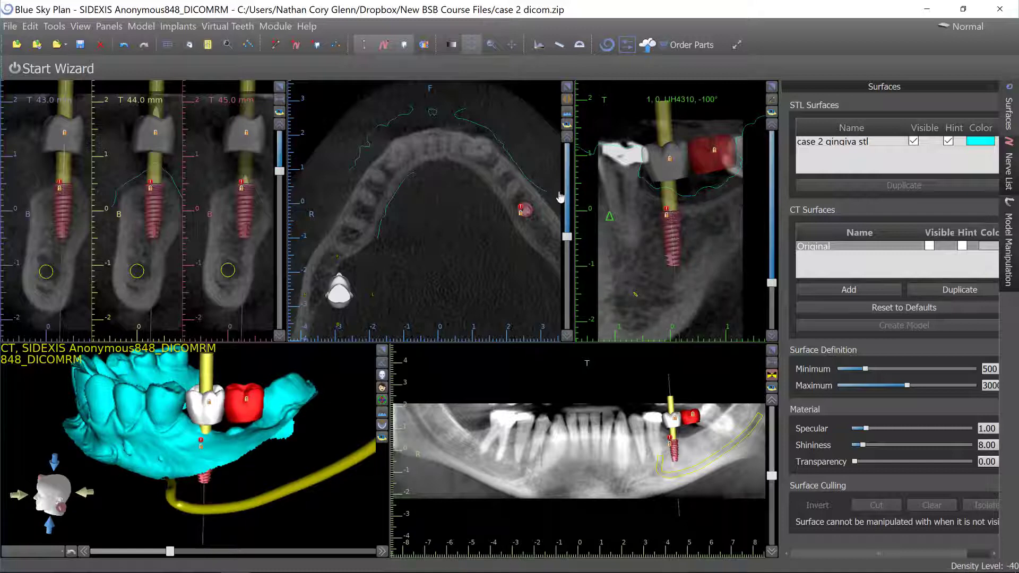
right_click(670, 230)
click(700, 254)
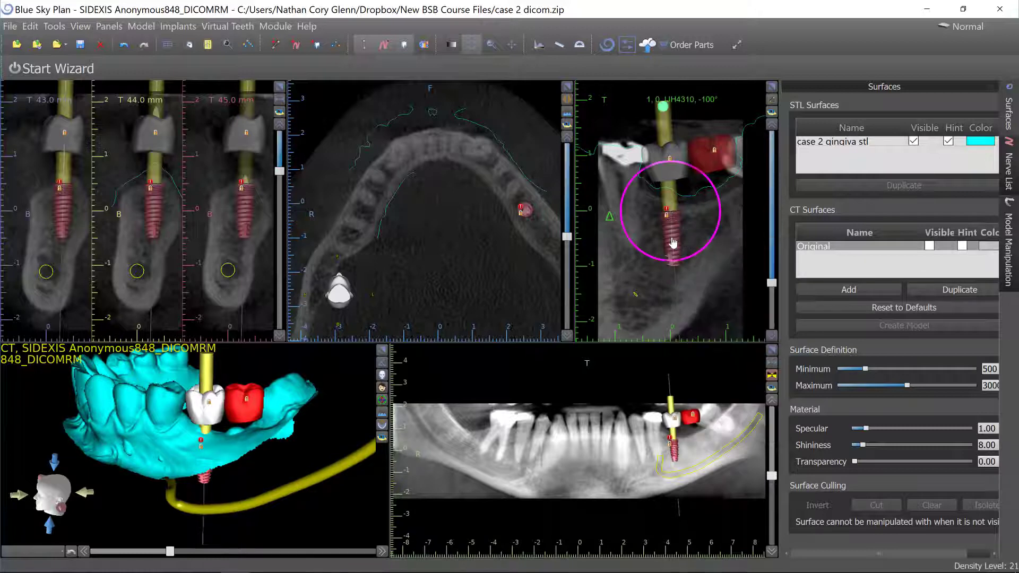
ctrl+drag(673, 243, 716, 240)
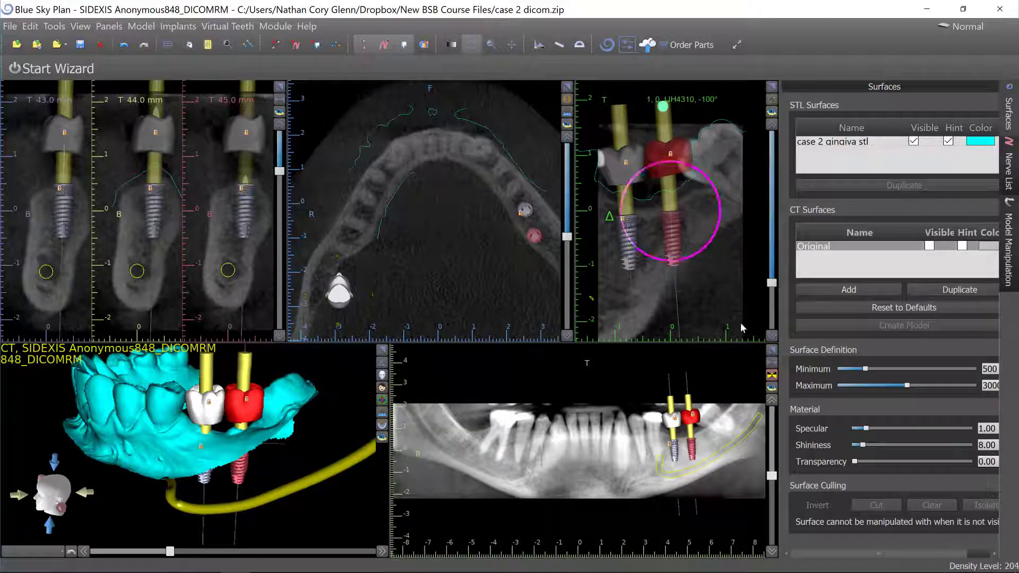
Adjust the duplicated implant's angle and position within the bone in the enlarged cross-sectional view.
scroll(740, 327, up, 4)
scroll(720, 293, up, 7)
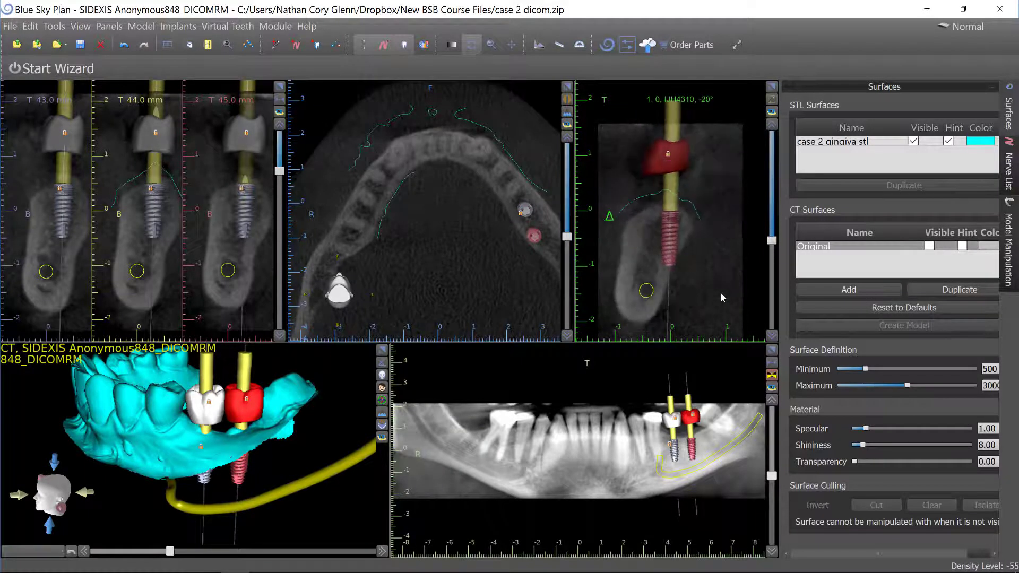
scroll(720, 295, down, 4)
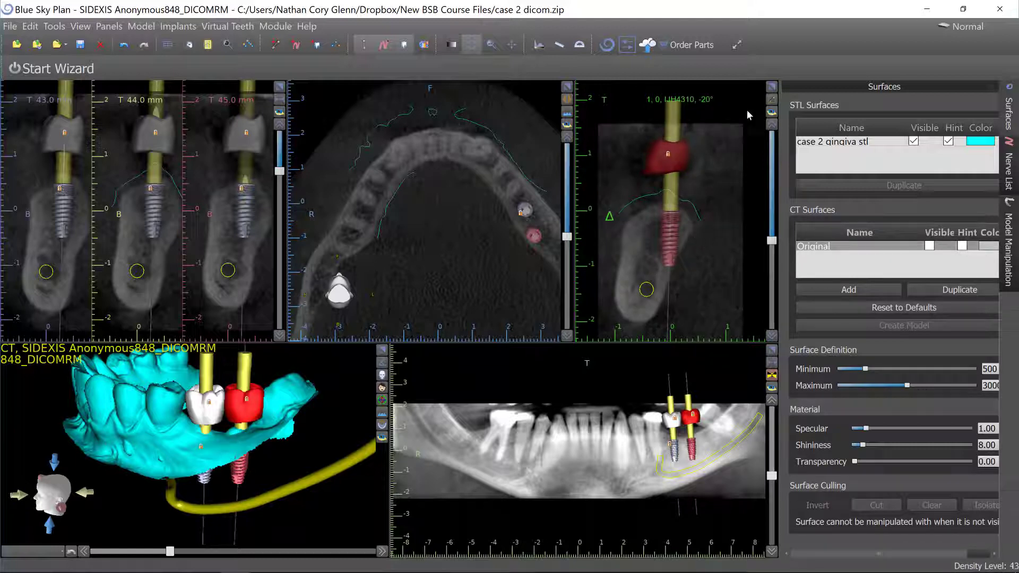
click(772, 86)
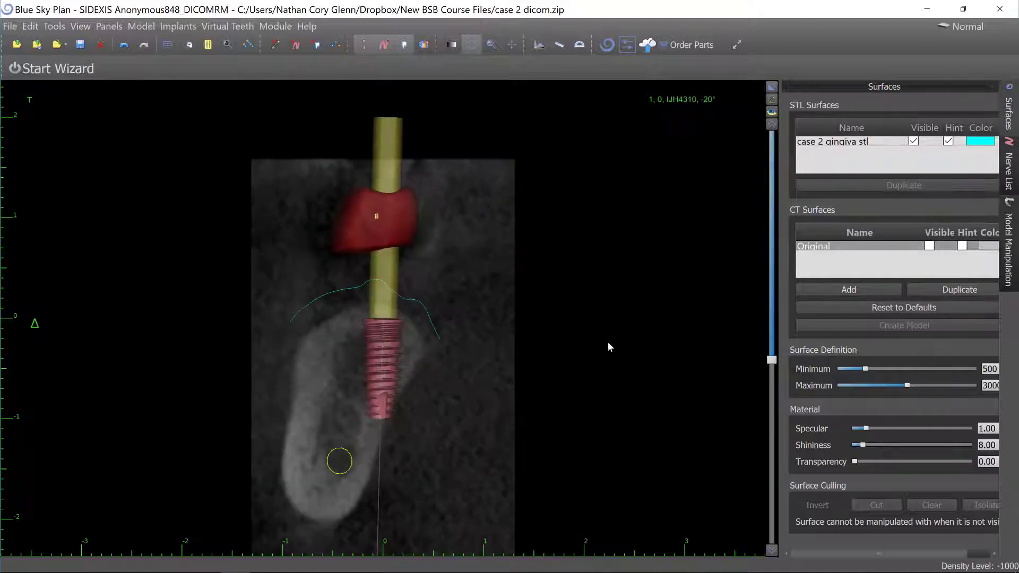
scroll(511, 415, down, 7)
scroll(510, 420, down, 3)
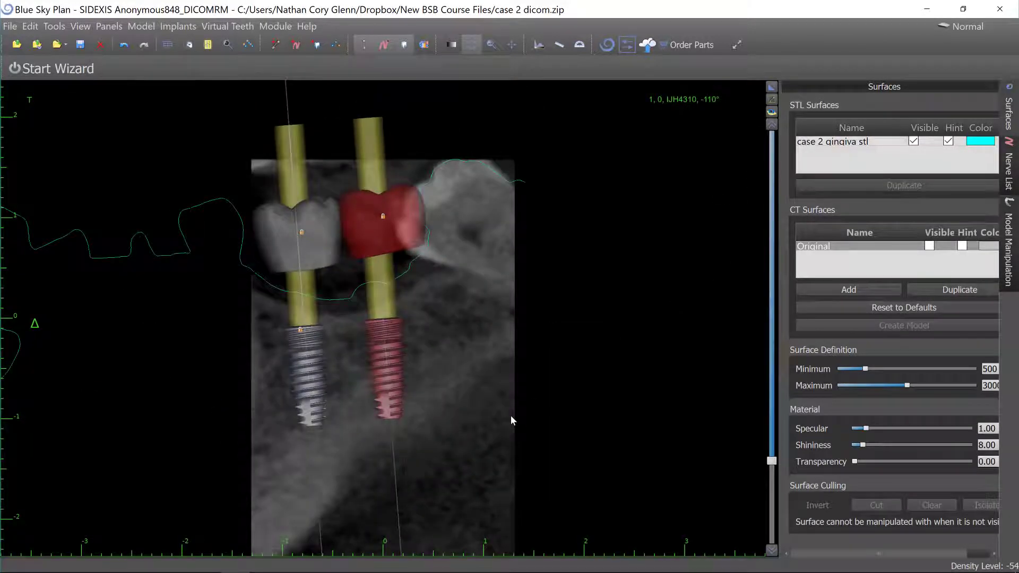
scroll(510, 416, up, 9)
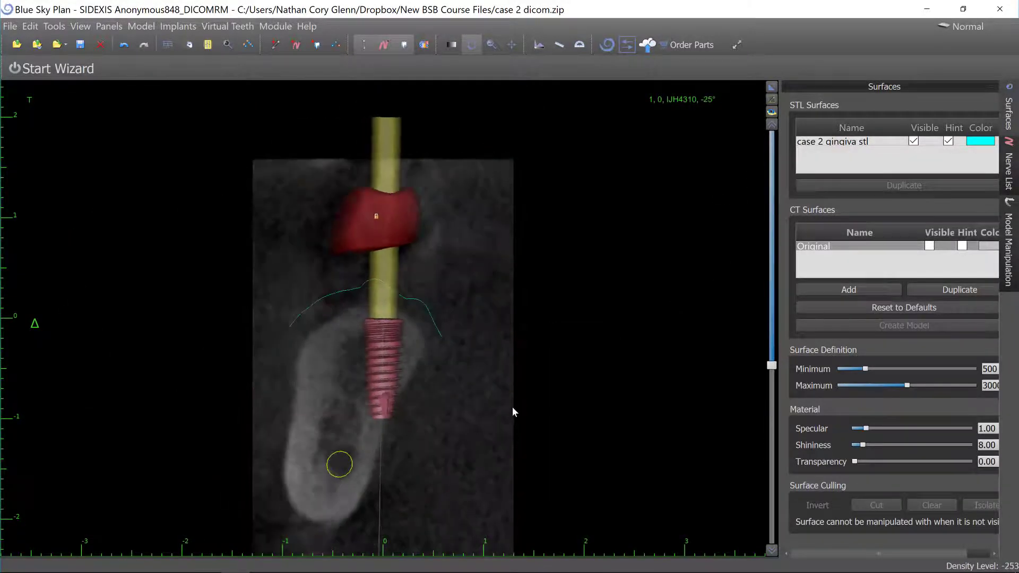
scroll(513, 408, up, 2)
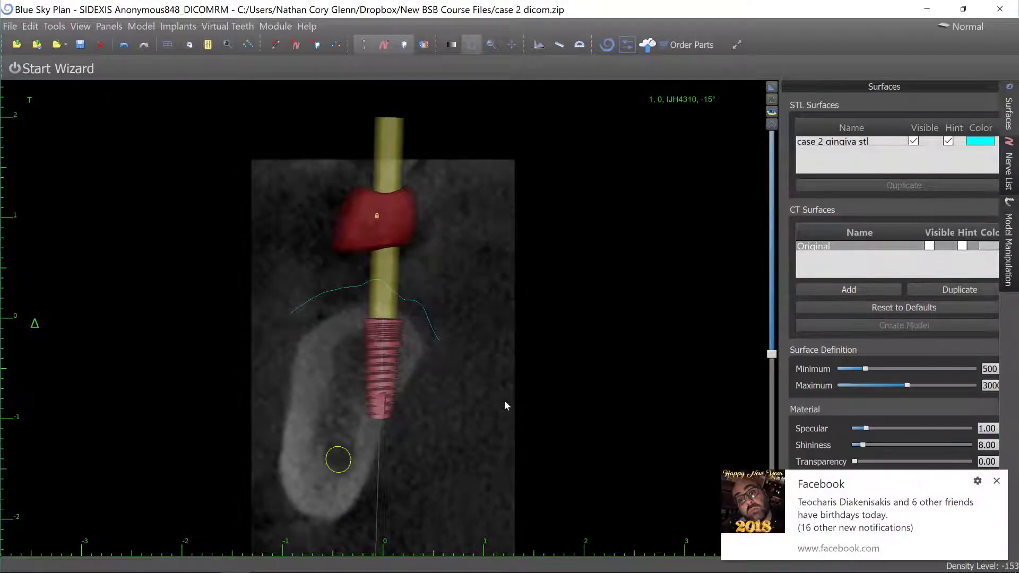
click(997, 481)
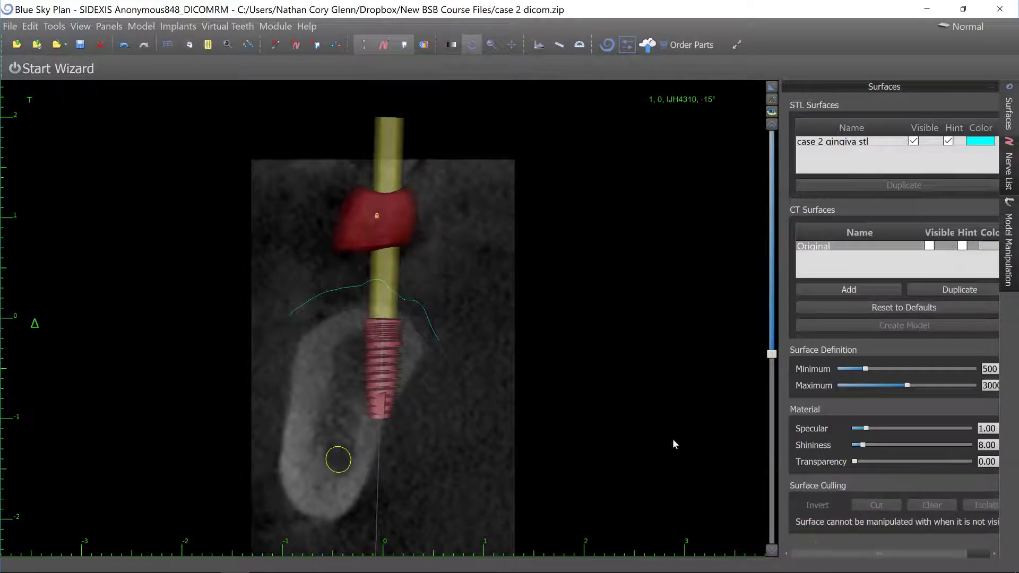
mouse_move(390, 359)
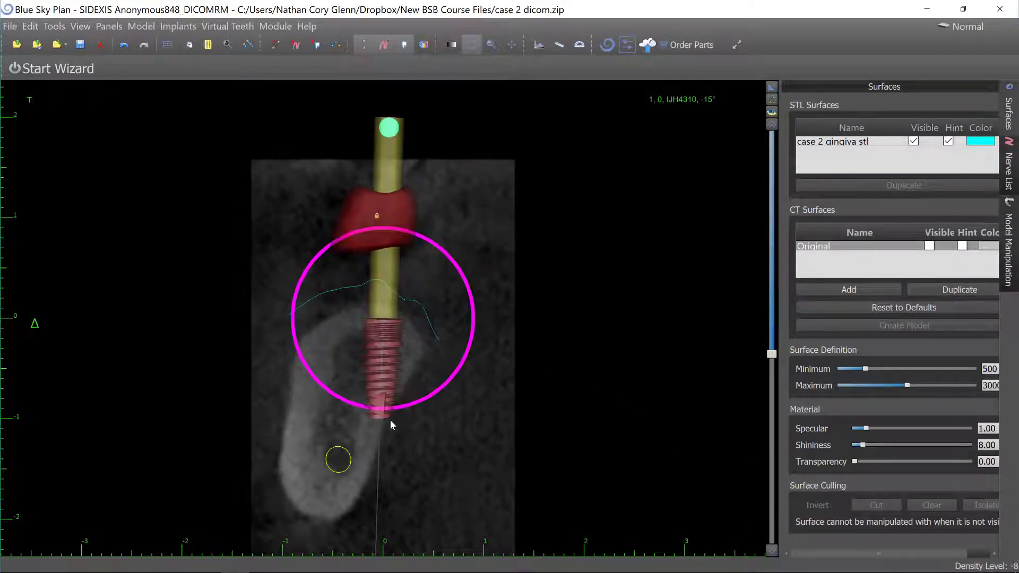
drag(342, 344, 399, 418)
drag(380, 354, 366, 352)
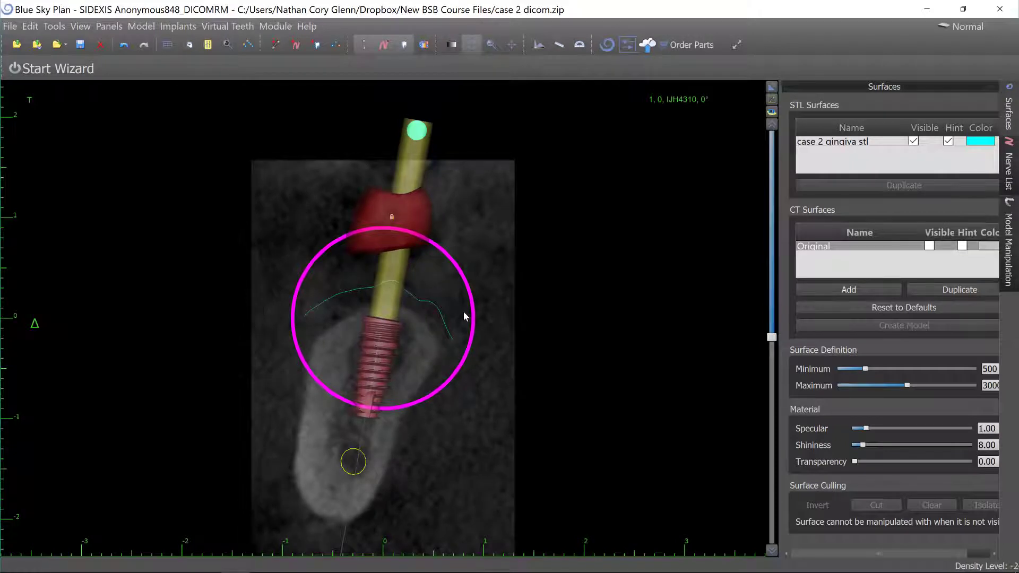
drag(467, 313, 466, 305)
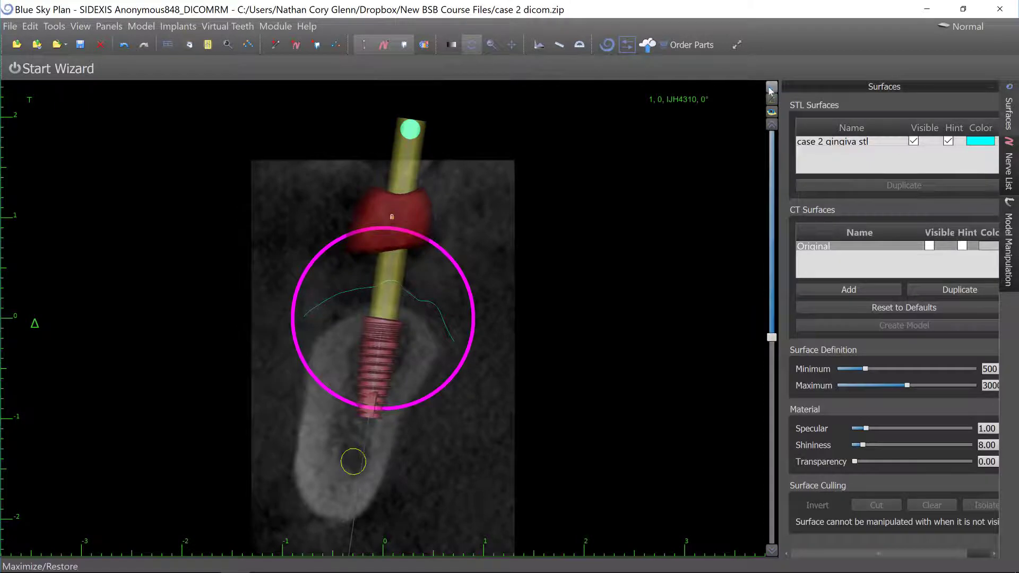
click(771, 88)
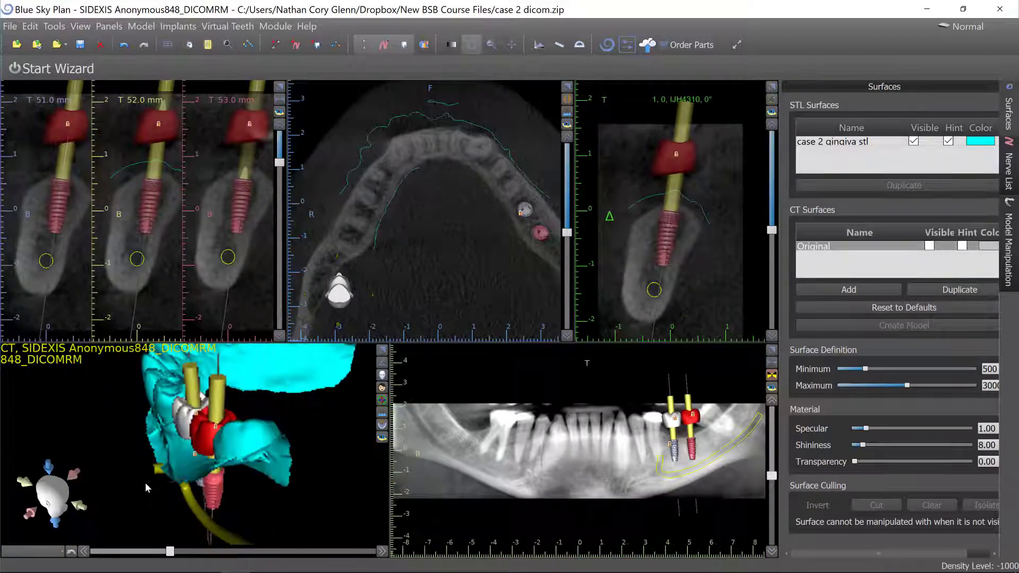
Examine both implants and the nerve by orbiting and zooming the enlarged 3D view.
drag(147, 487, 241, 446)
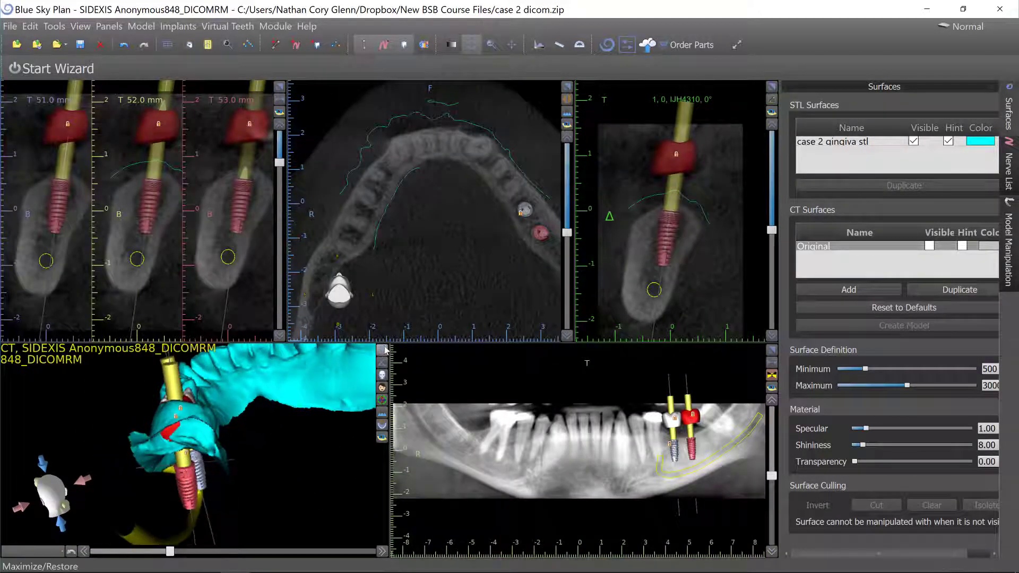
click(382, 350)
scroll(644, 214, down, 6)
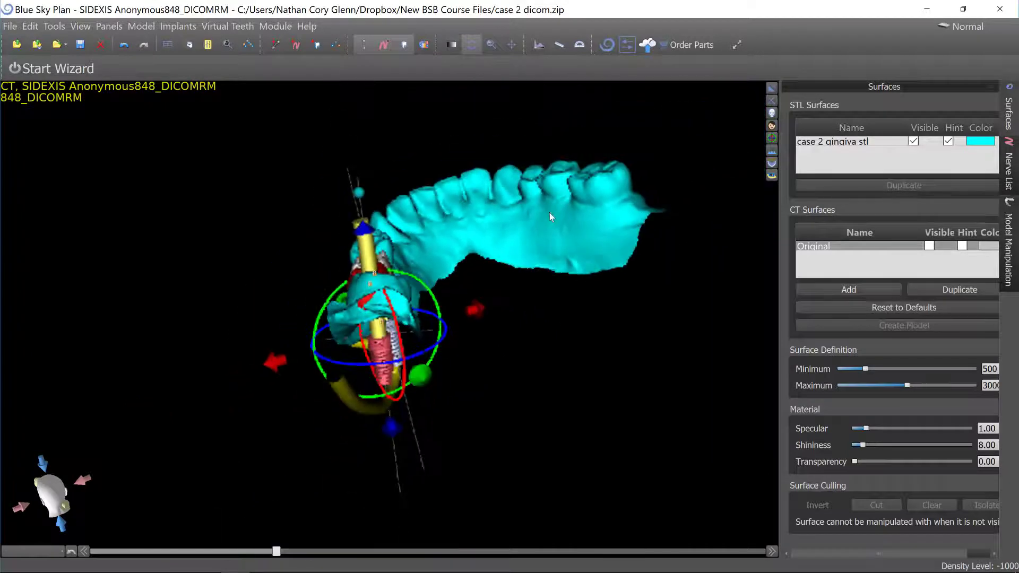
drag(549, 212, 329, 250)
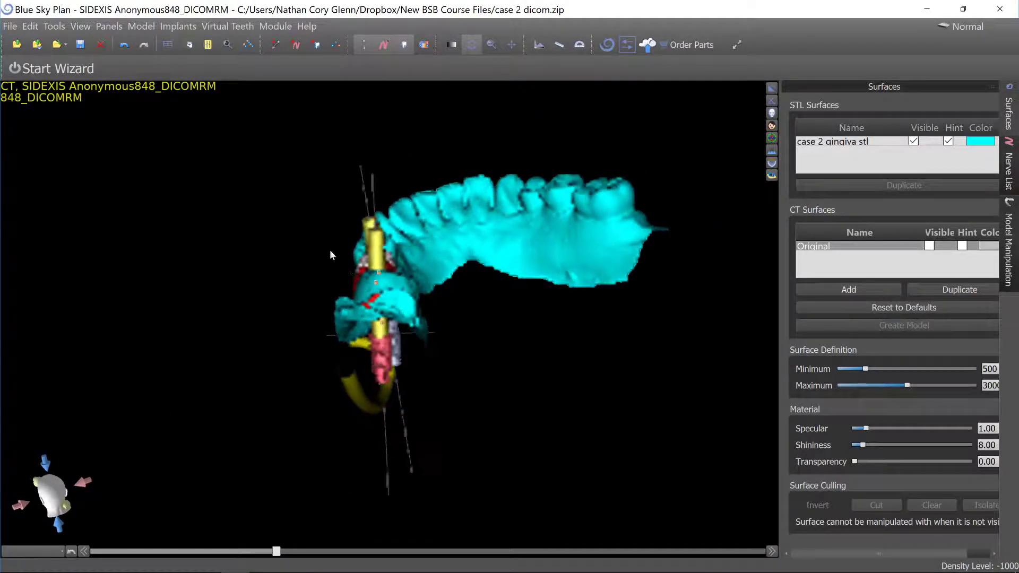
drag(390, 166, 412, 426)
drag(479, 371, 204, 386)
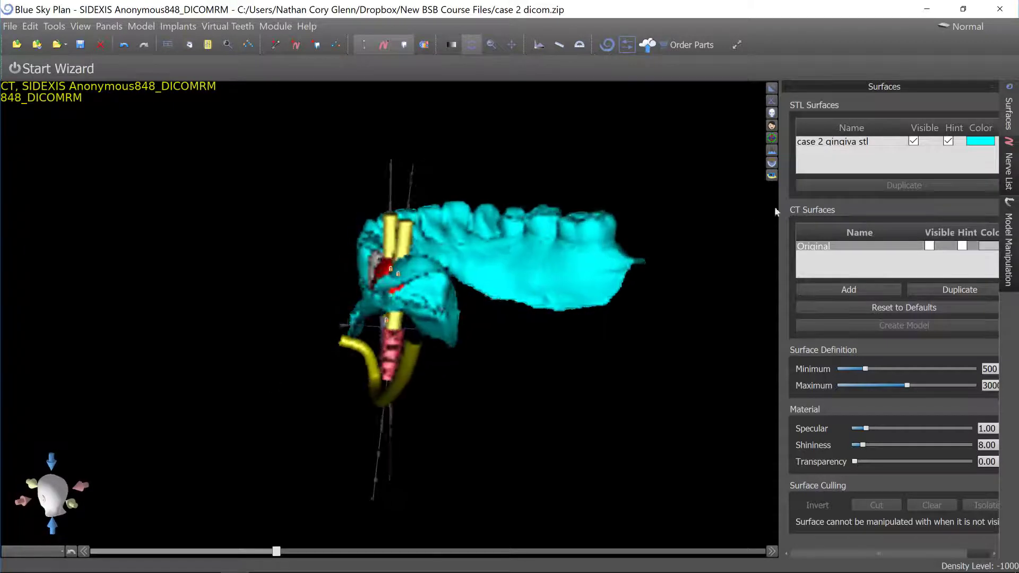
click(770, 89)
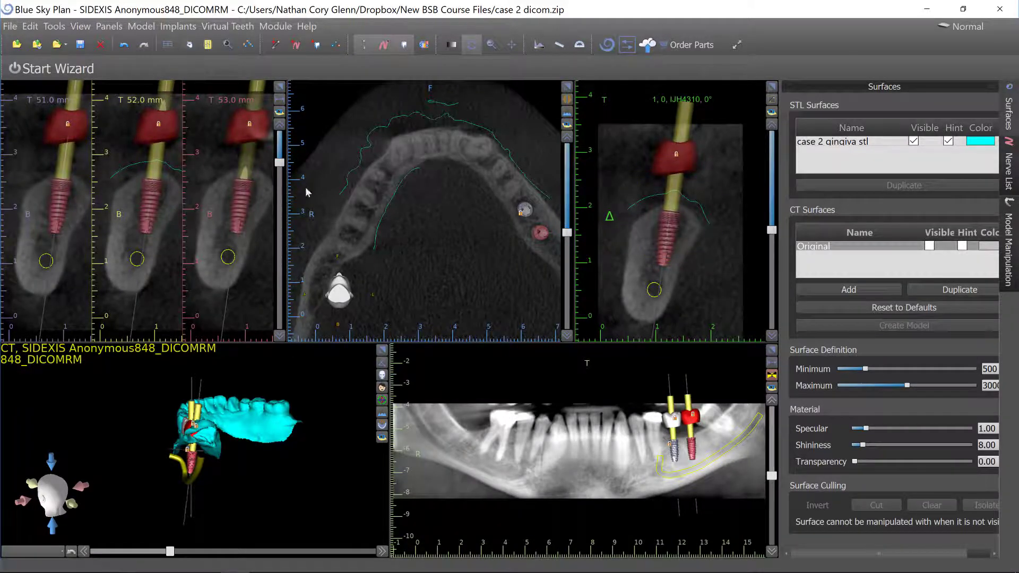
Hide the virtual teeth in all views and reorient the 3D view.
click(405, 45)
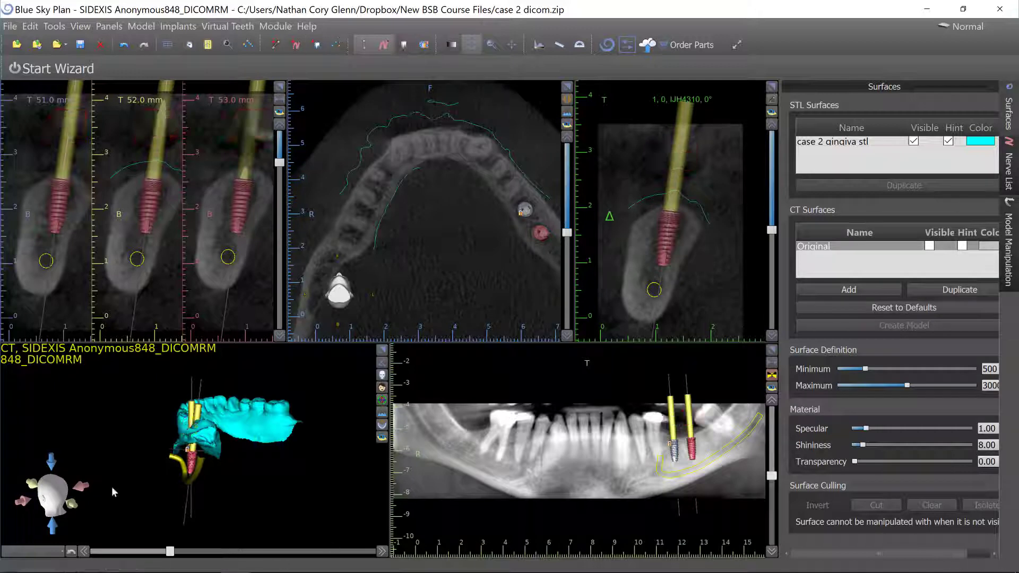
drag(112, 486, 270, 492)
scroll(271, 478, up, 5)
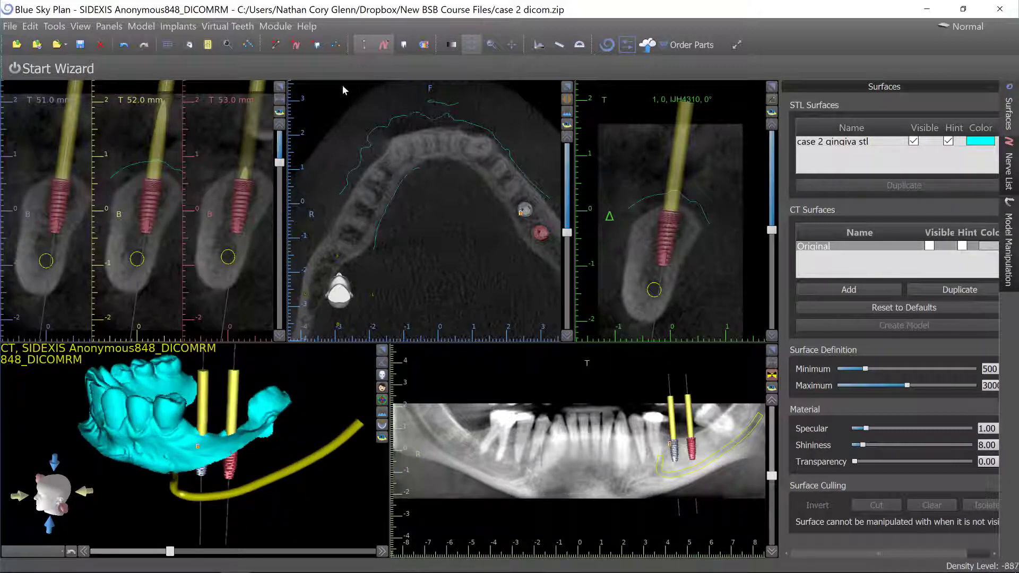
Open the implant list, choose the Blue Sky Bio Fully Guided Surgical Kit drill kit, and show sleeves for all implants.
click(142, 27)
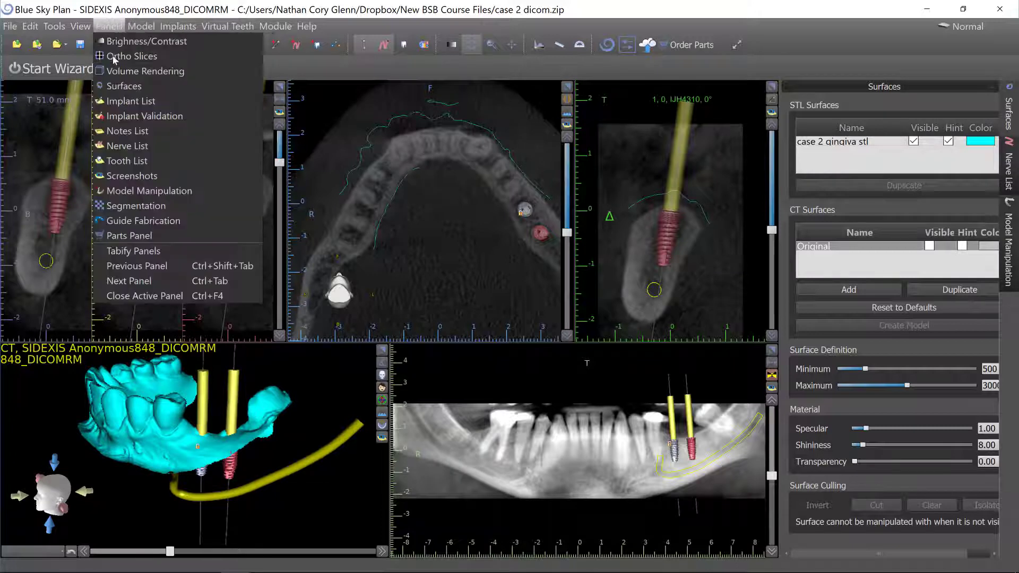
click(123, 101)
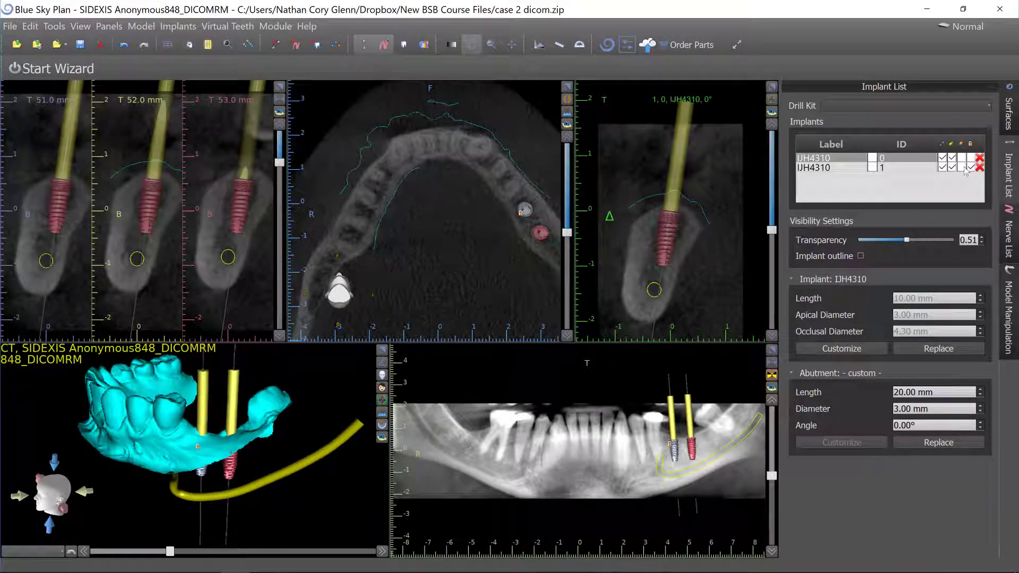
click(901, 105)
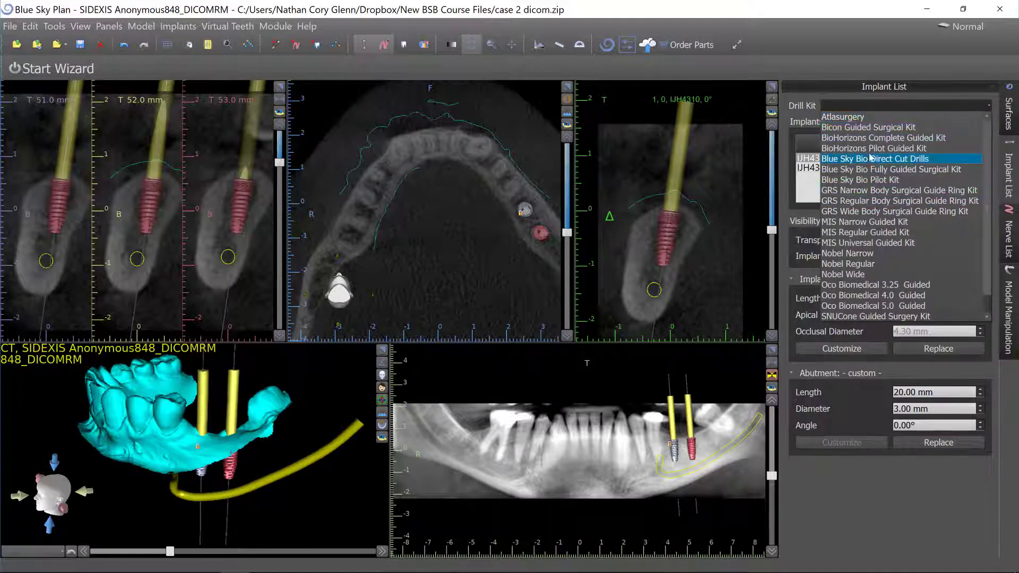
click(871, 170)
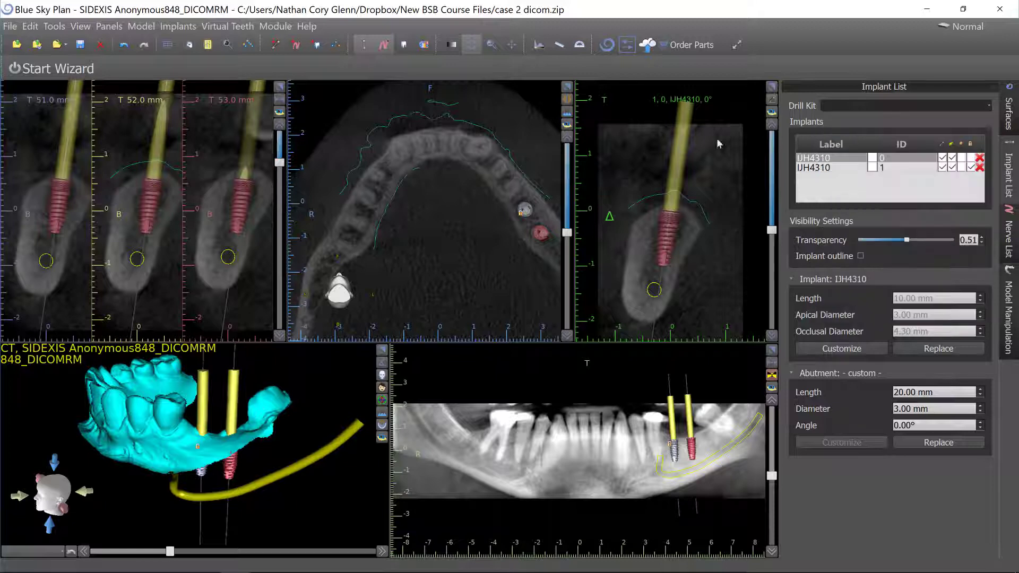
click(963, 144)
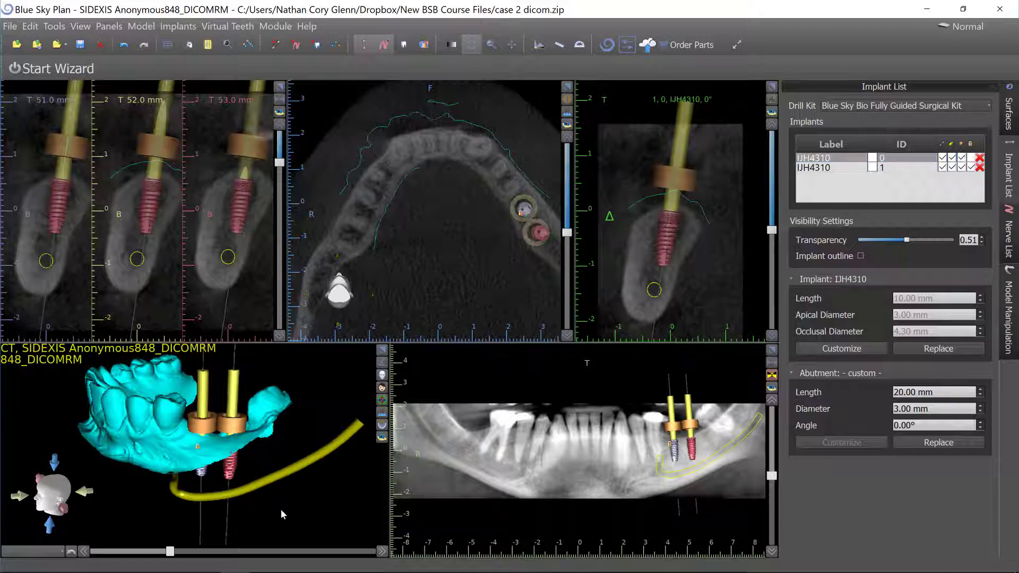
Change the drill kit to Blue Sky Bio Direct Cut Drills.
mouse_move(281, 508)
mouse_down()
mouse_move(329, 486)
mouse_move(299, 500)
mouse_up()
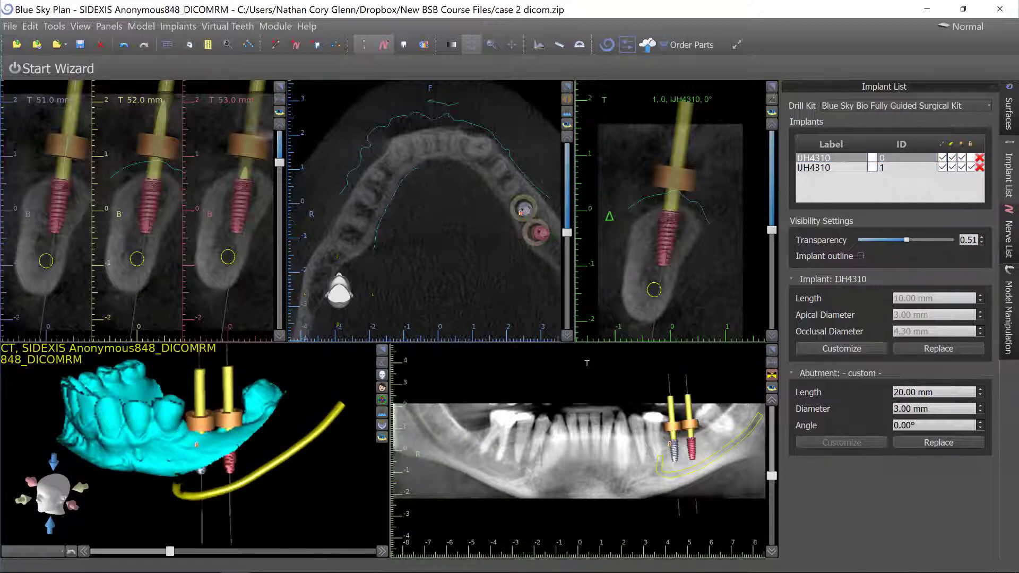
click(876, 106)
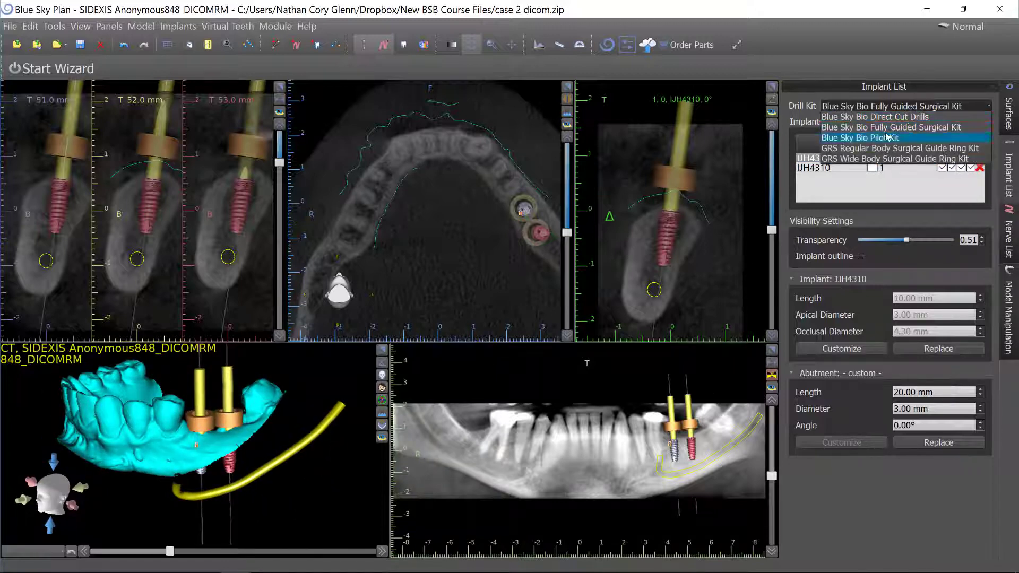
click(745, 213)
drag(219, 481, 268, 470)
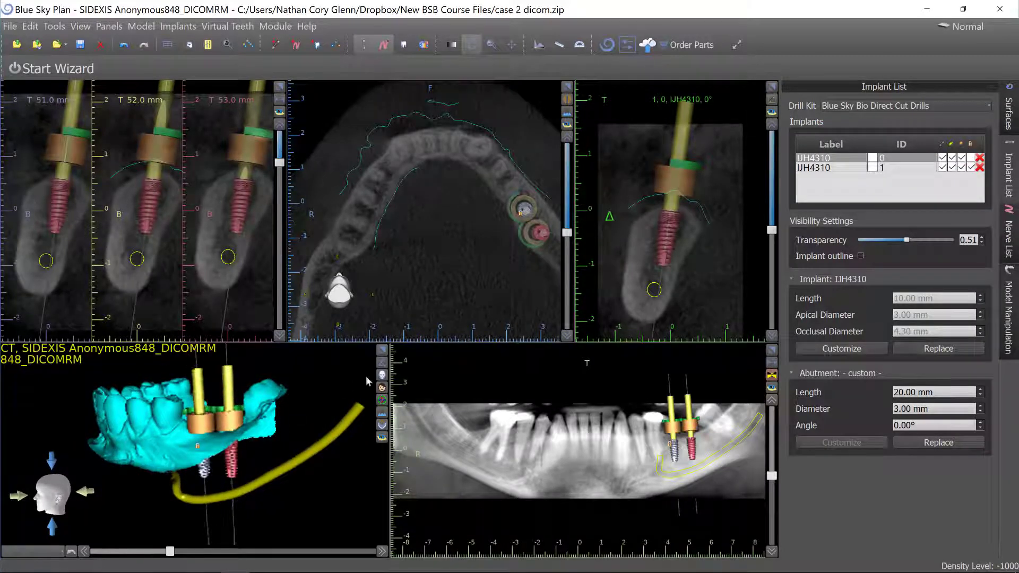
Inspect the guide sleeves and implants against the gingiva surface in the enlarged 3D view.
click(382, 350)
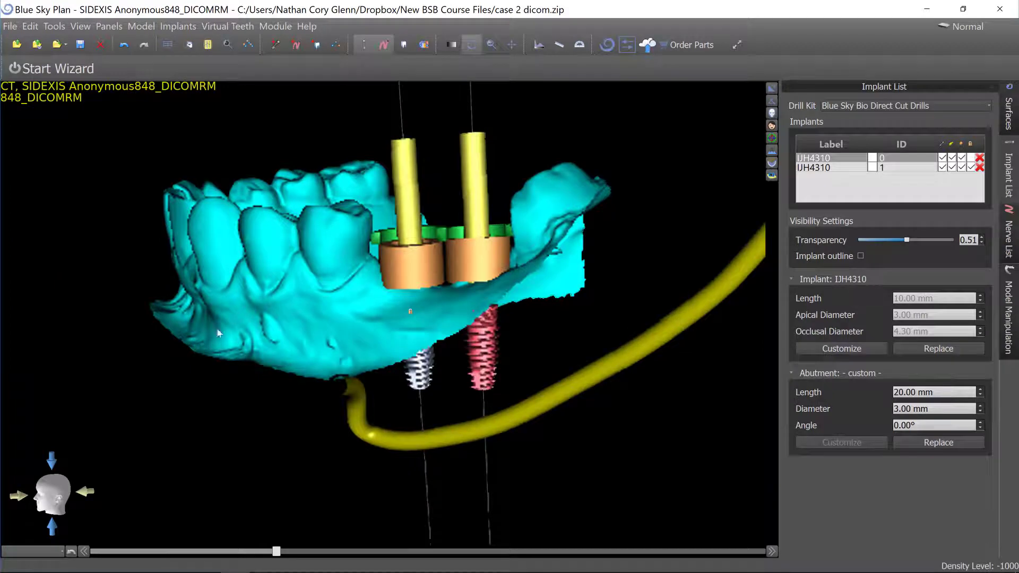
scroll(218, 333, up, 5)
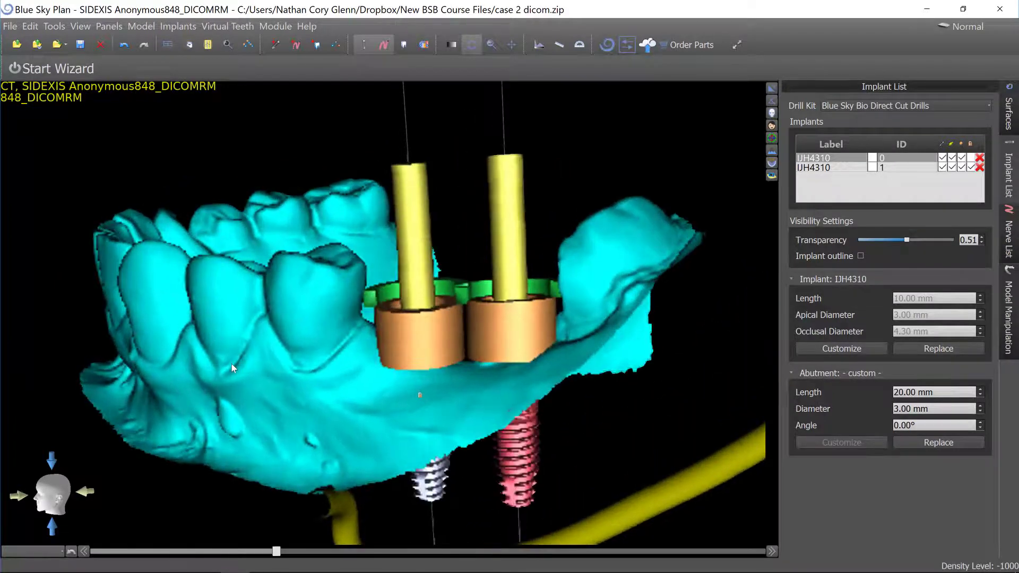
scroll(233, 362, up, 1)
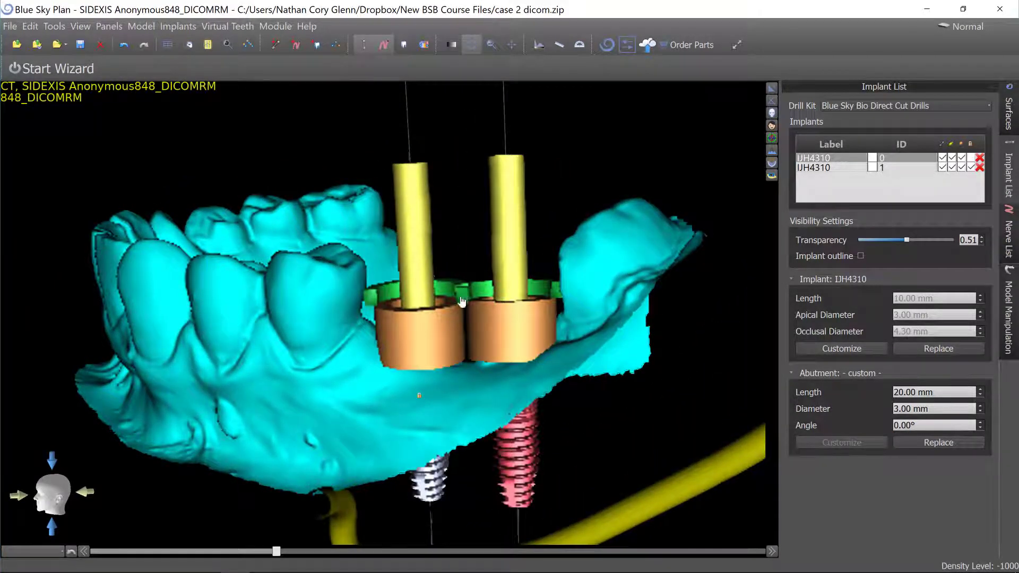
click(431, 382)
drag(298, 247, 411, 115)
click(382, 196)
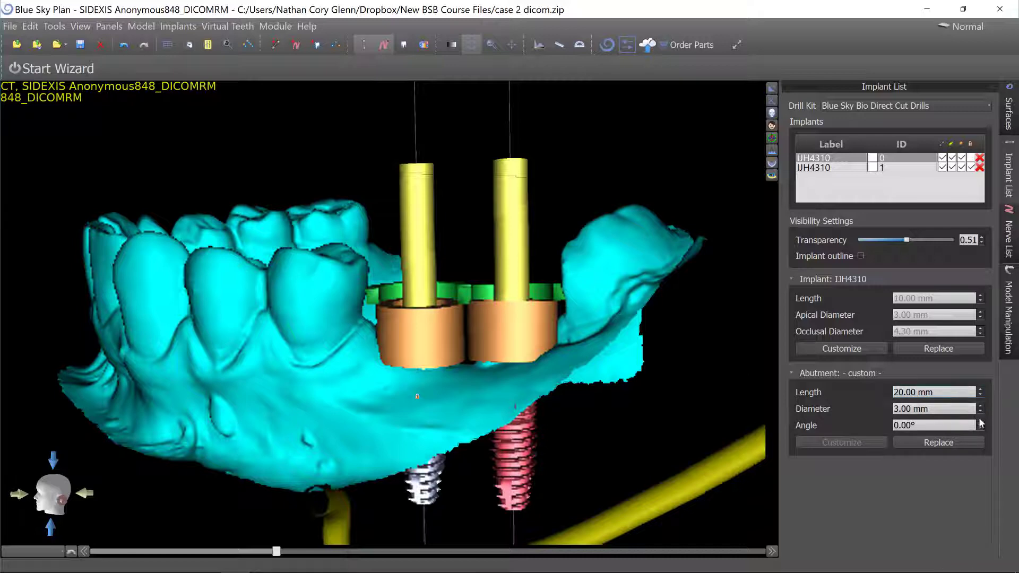
click(537, 340)
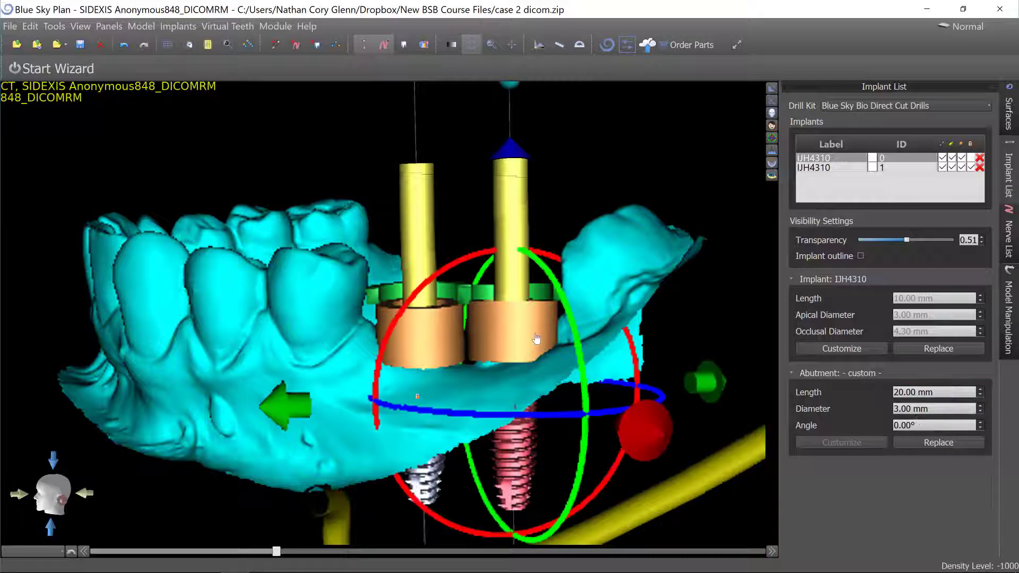
Switch the program from Normal to Advanced mode.
click(275, 26)
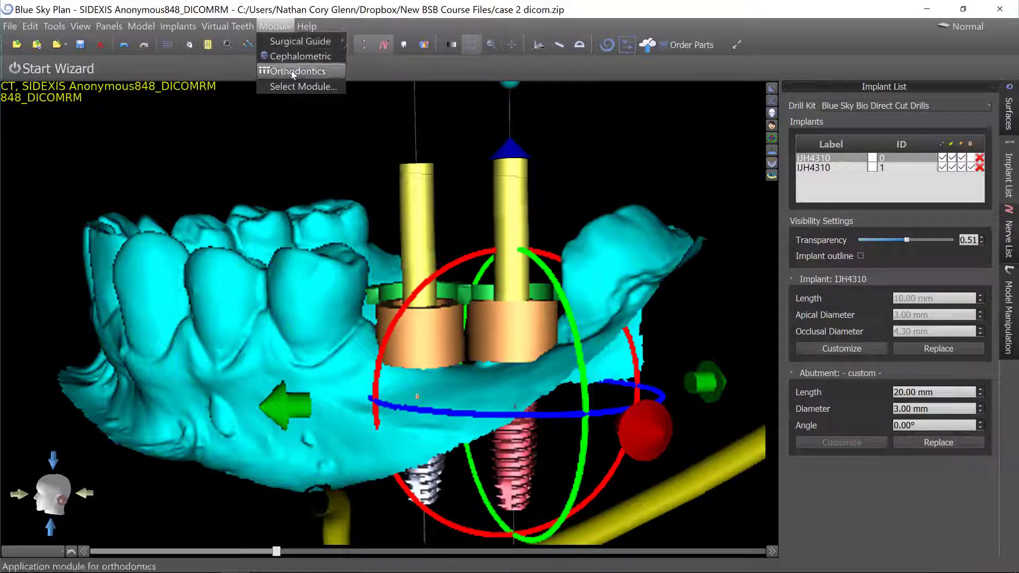
click(371, 78)
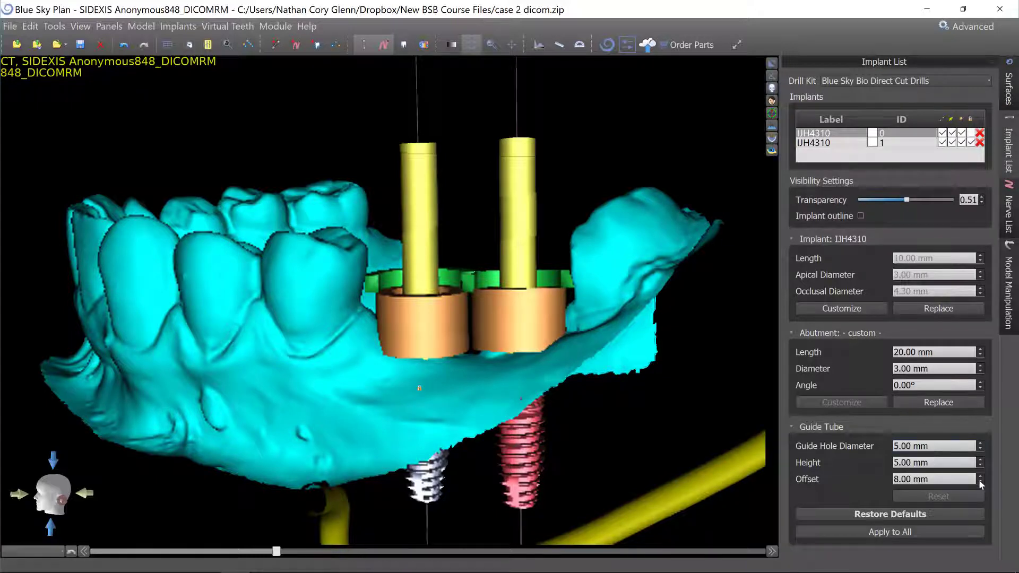
Raise an implant's guide tube offset to 9 mm, inspect the sleeves, and return the offset to 8 mm.
click(521, 439)
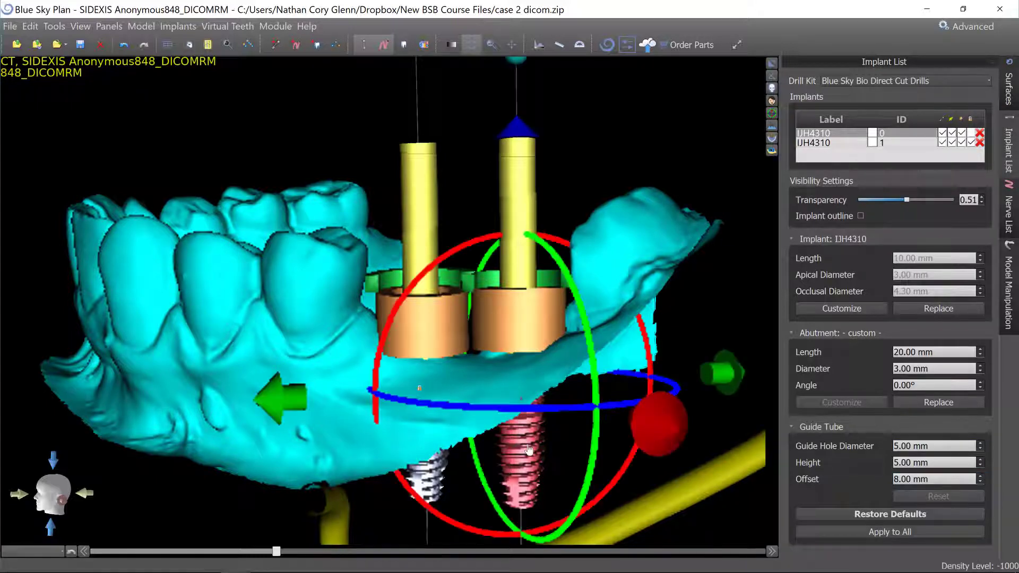
click(980, 477)
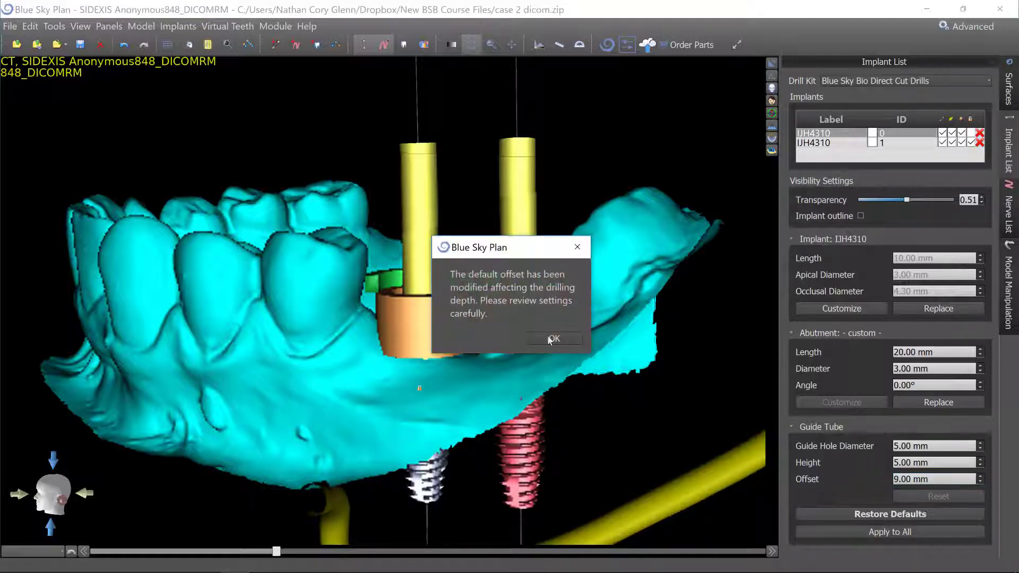
click(552, 338)
mouse_move(535, 308)
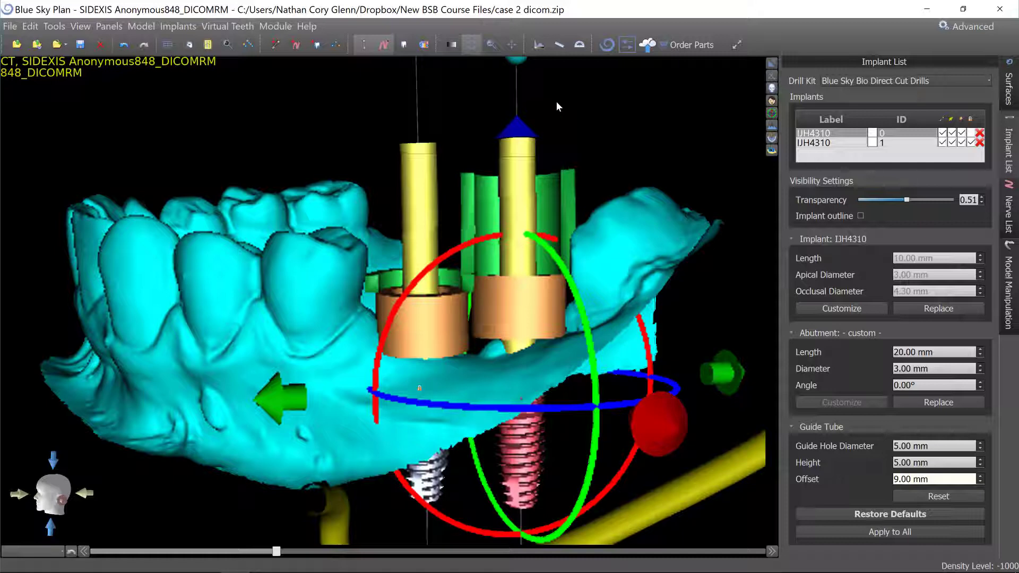
click(556, 114)
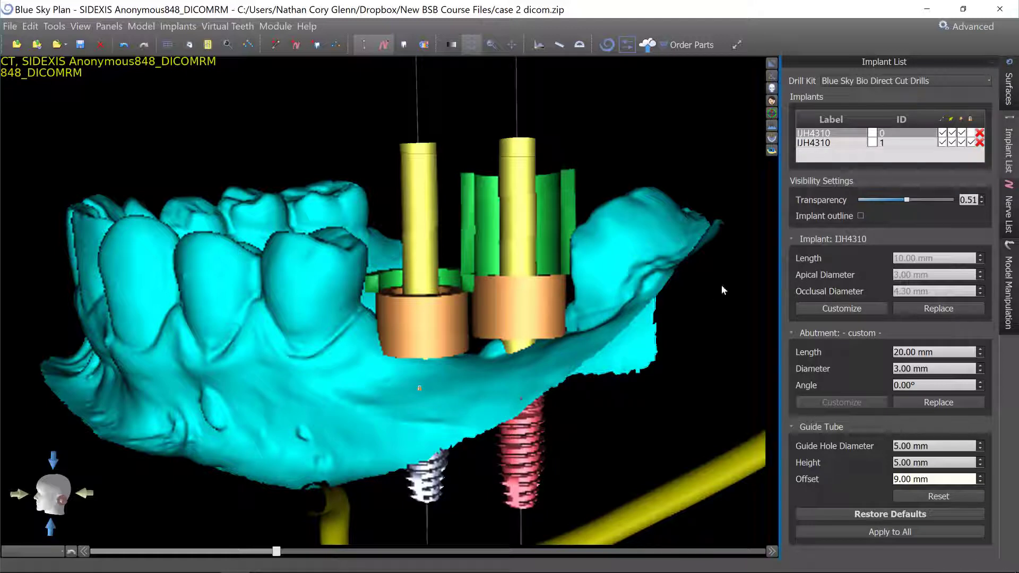
click(495, 94)
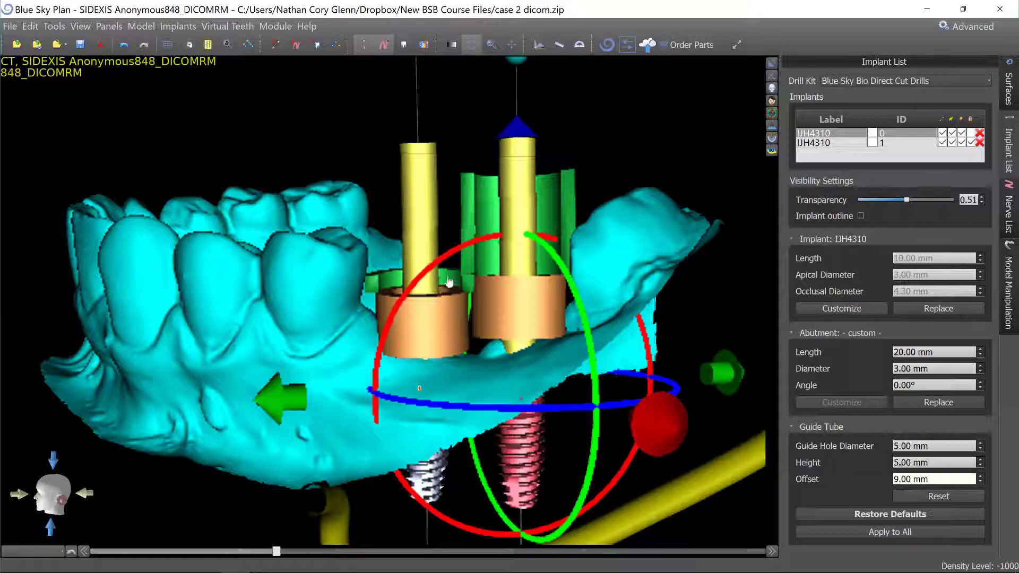
click(979, 481)
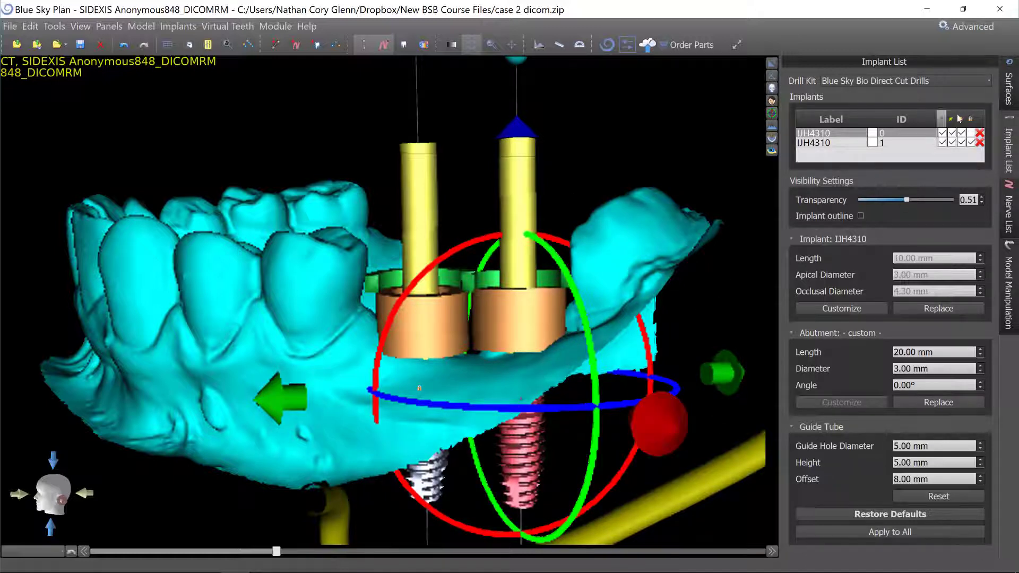
Change the drill kit to Blue Sky Bio Fully Guided Surgical Kit.
click(983, 82)
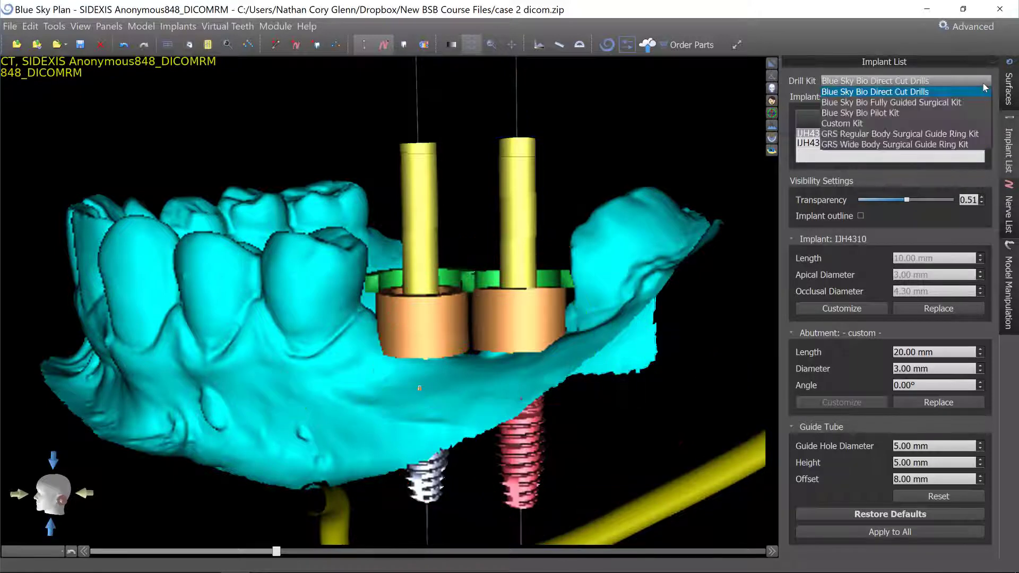
click(911, 103)
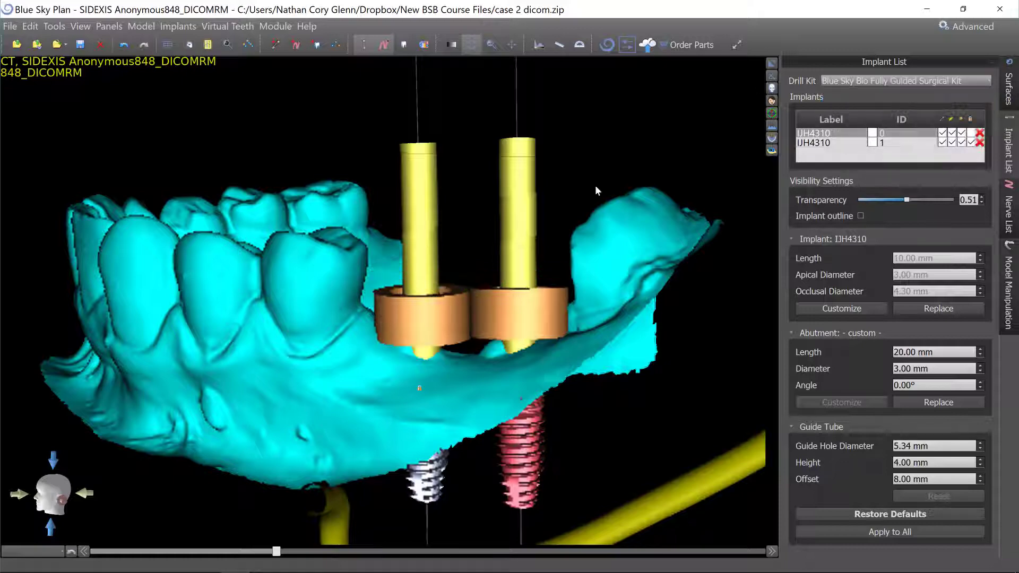
drag(298, 113, 348, 91)
Inspect the new guide sleeves against the gingiva surface from several angles.
click(527, 250)
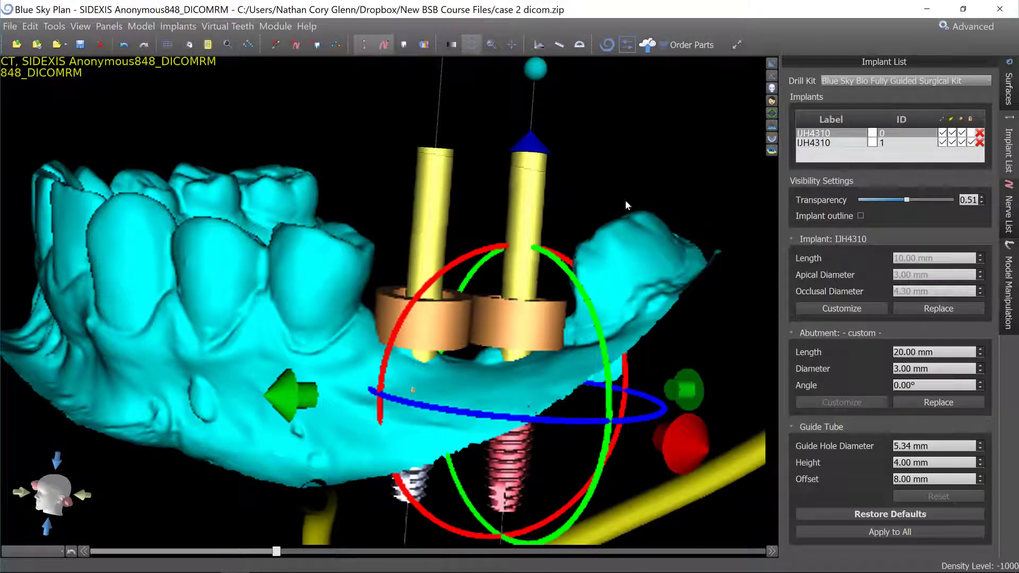
drag(564, 133, 485, 242)
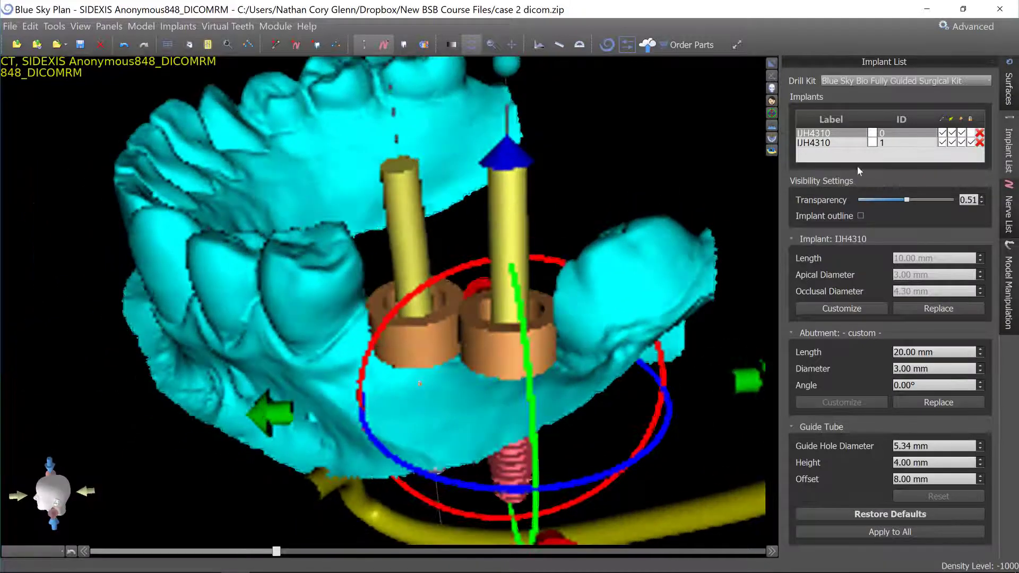
click(970, 133)
drag(644, 200, 770, 238)
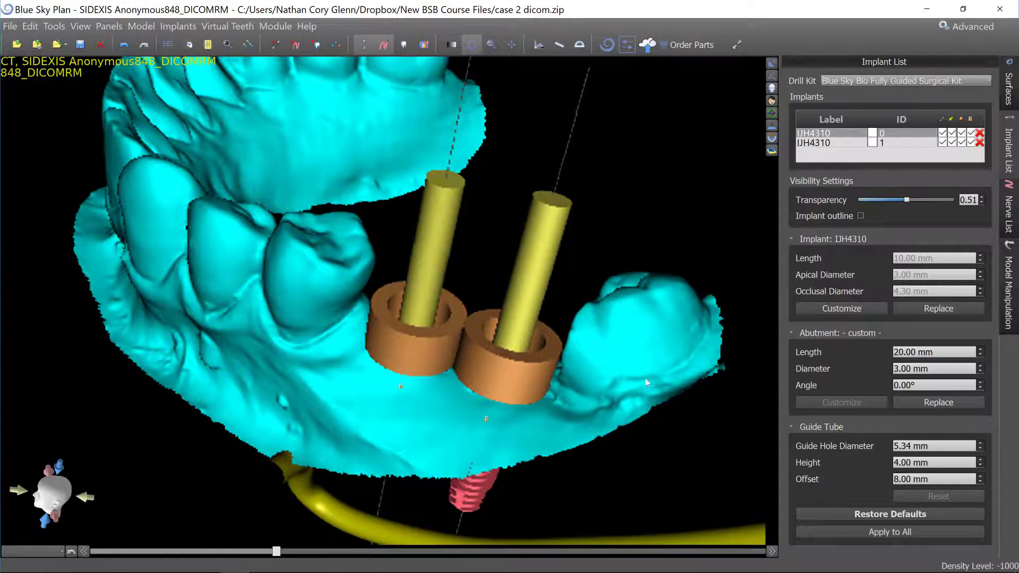
drag(562, 310, 614, 261)
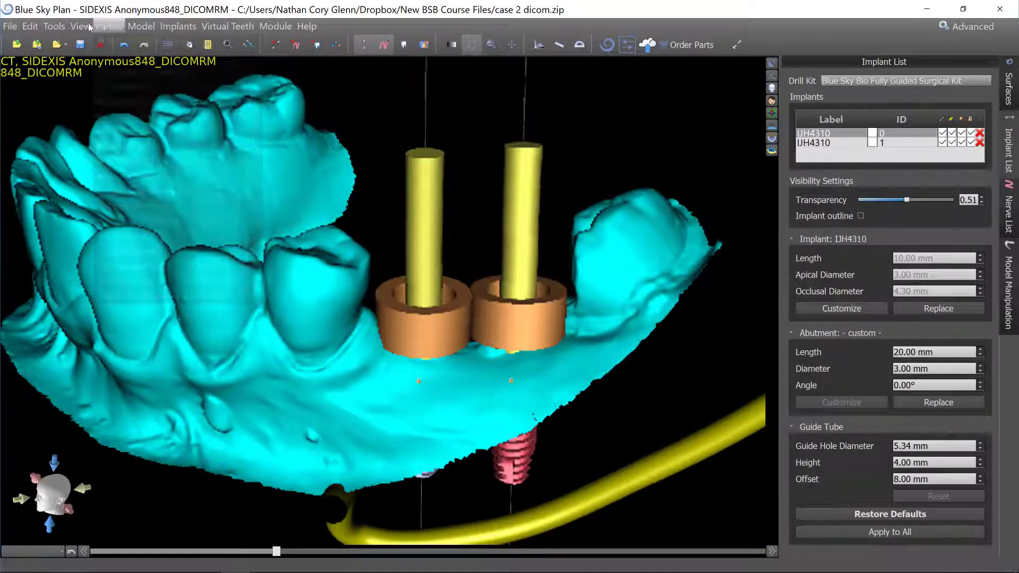
Open the Guide Fabrication panel and set the guide quality to High.
click(108, 27)
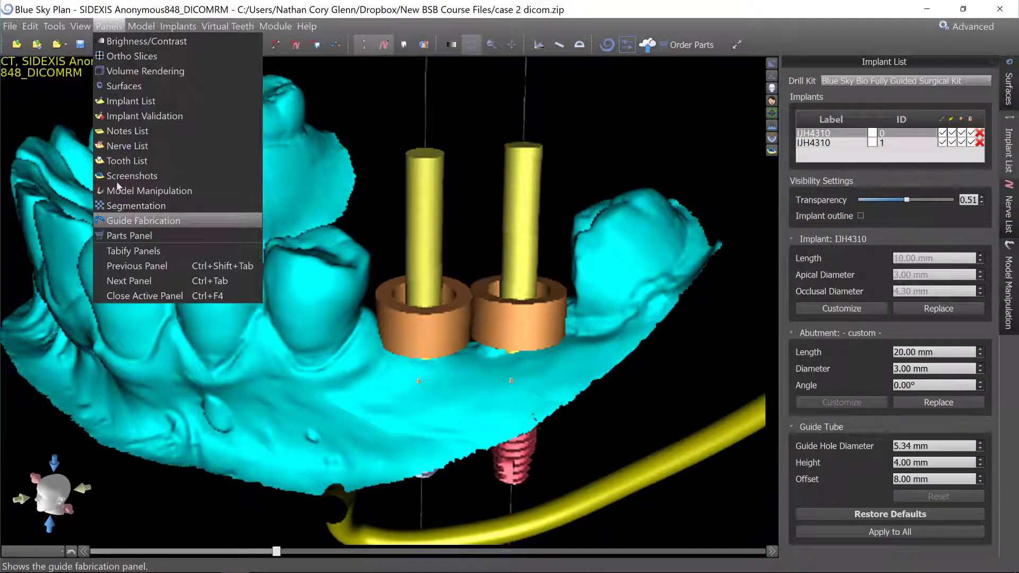
click(137, 223)
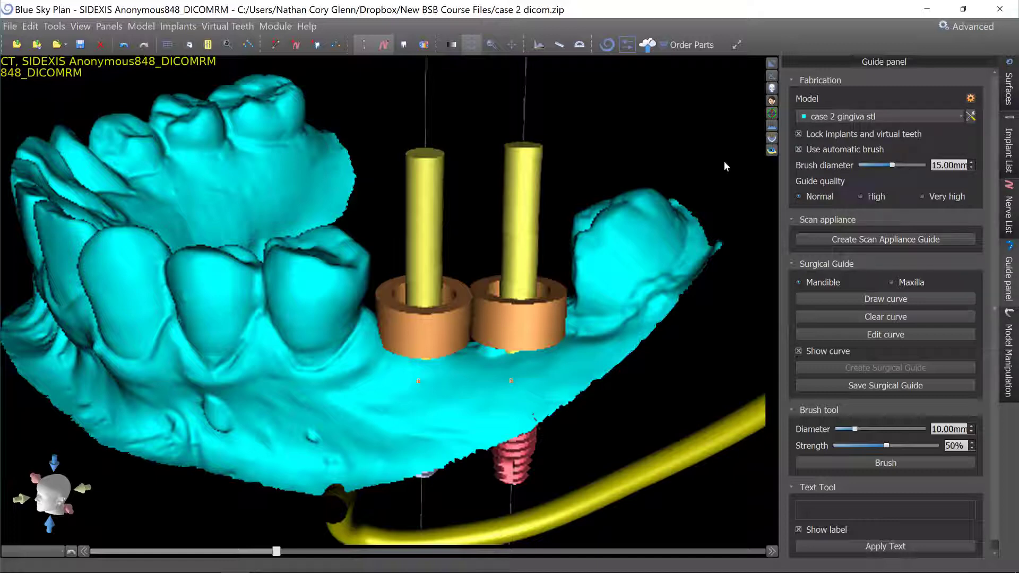
click(870, 200)
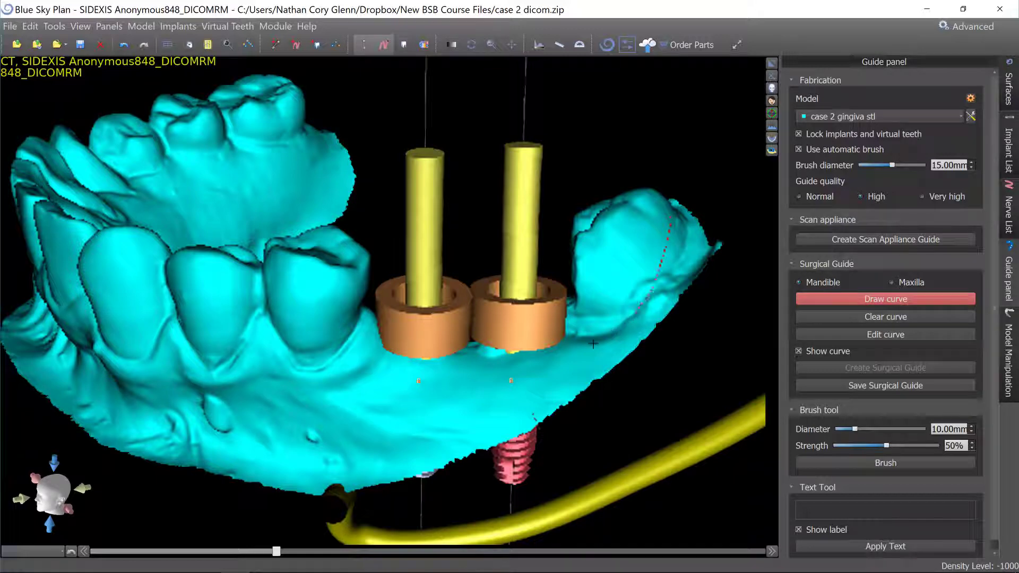
Draw the surgical guide outline curve around the mandibular arch on the gingiva scan.
mouse_move(370, 375)
mouse_down()
mouse_move(172, 378)
mouse_move(106, 357)
mouse_up()
right_drag(229, 455, 390, 395)
right_drag(149, 358, 509, 343)
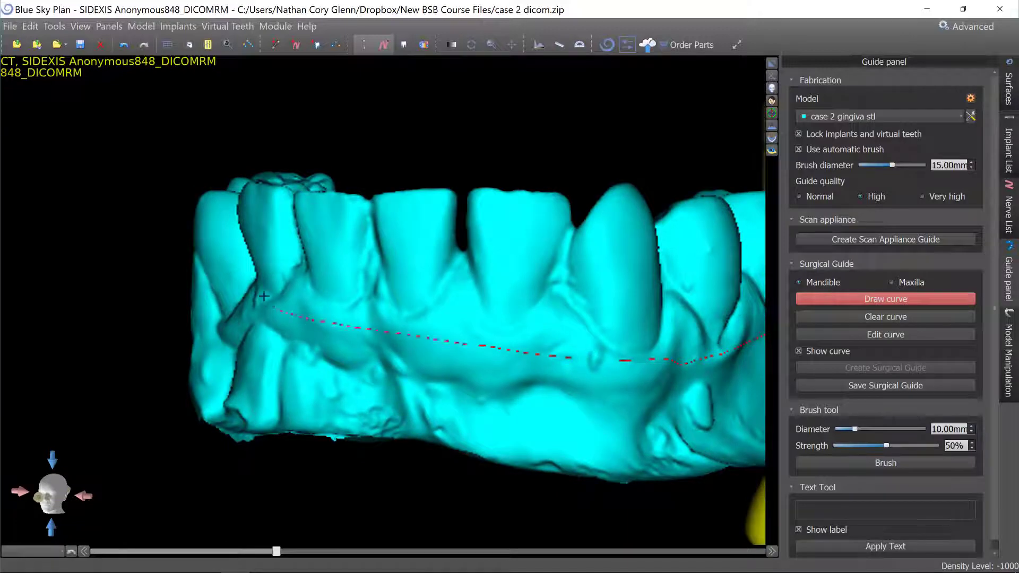
right_drag(208, 371, 573, 547)
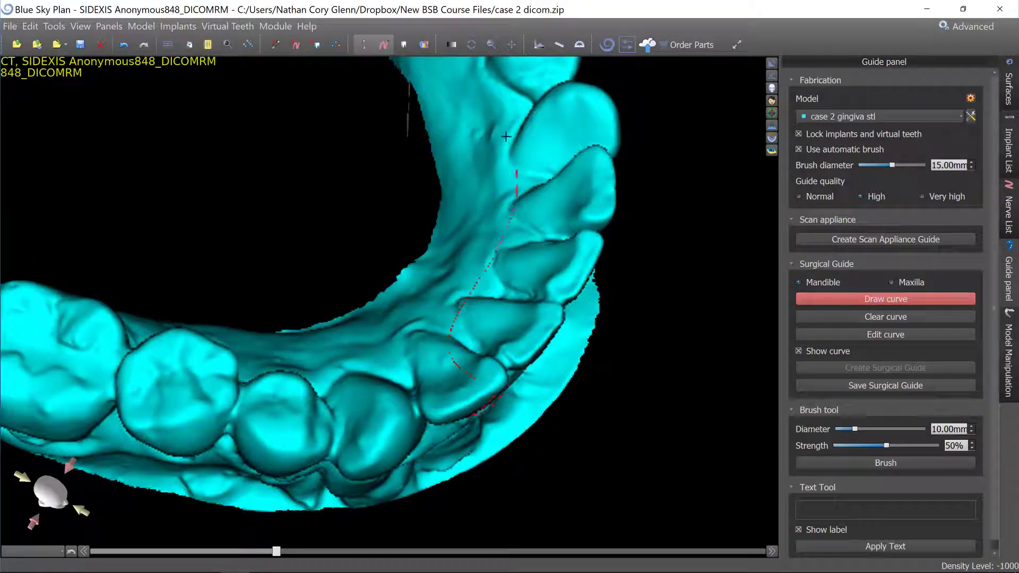
mouse_move(634, 466)
right_down()
mouse_move(723, 346)
mouse_move(616, 251)
mouse_move(195, 412)
mouse_move(408, 432)
mouse_move(594, 376)
mouse_move(629, 310)
mouse_move(580, 347)
mouse_move(494, 269)
right_up()
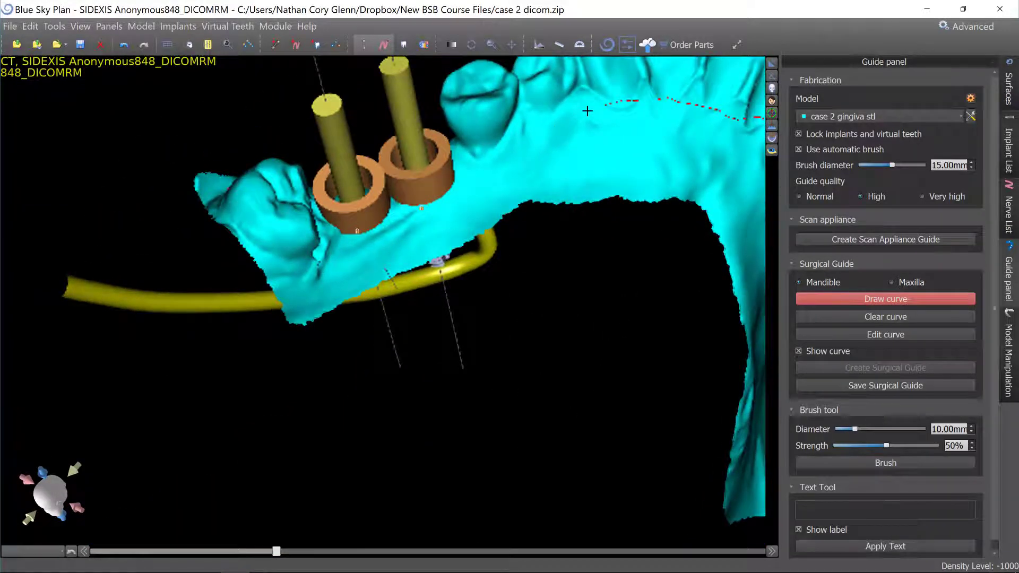
drag(576, 114, 473, 179)
mouse_move(380, 251)
mouse_down()
mouse_move(306, 270)
mouse_move(232, 199)
mouse_up()
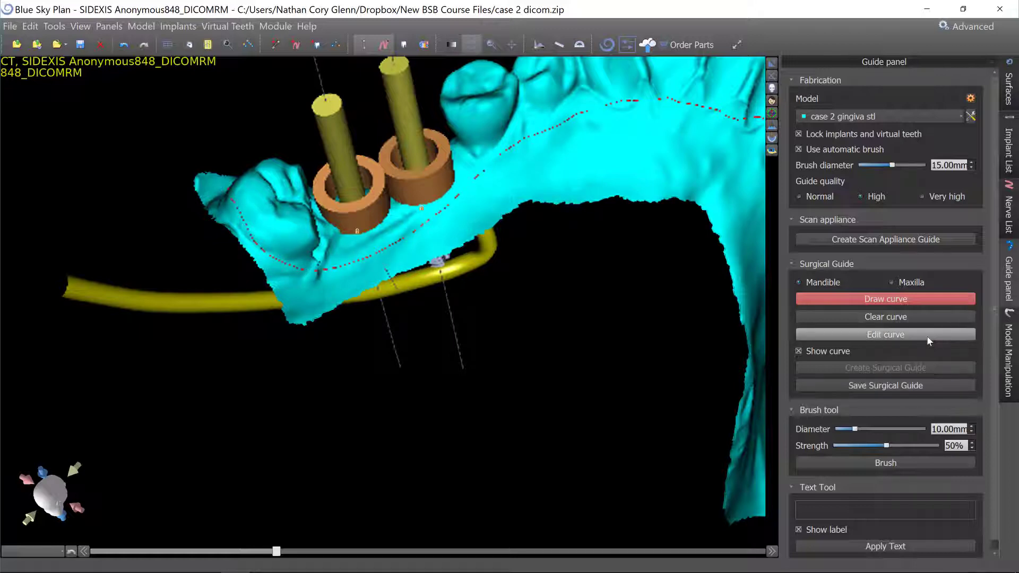
Adjust the curve's control points and create the mandibular surgical guide.
click(887, 340)
drag(613, 295, 722, 366)
drag(675, 306, 552, 488)
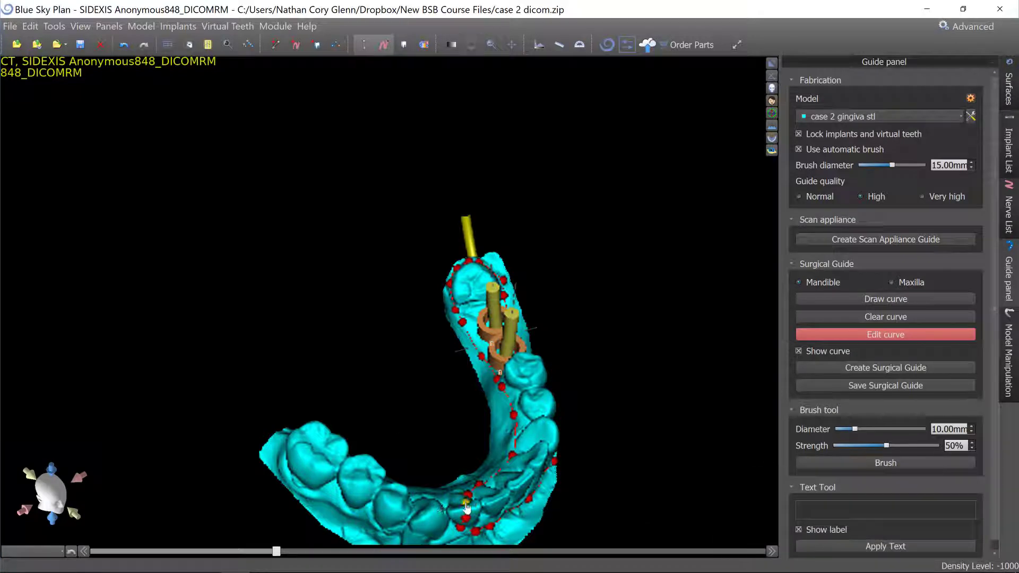
drag(491, 508, 614, 359)
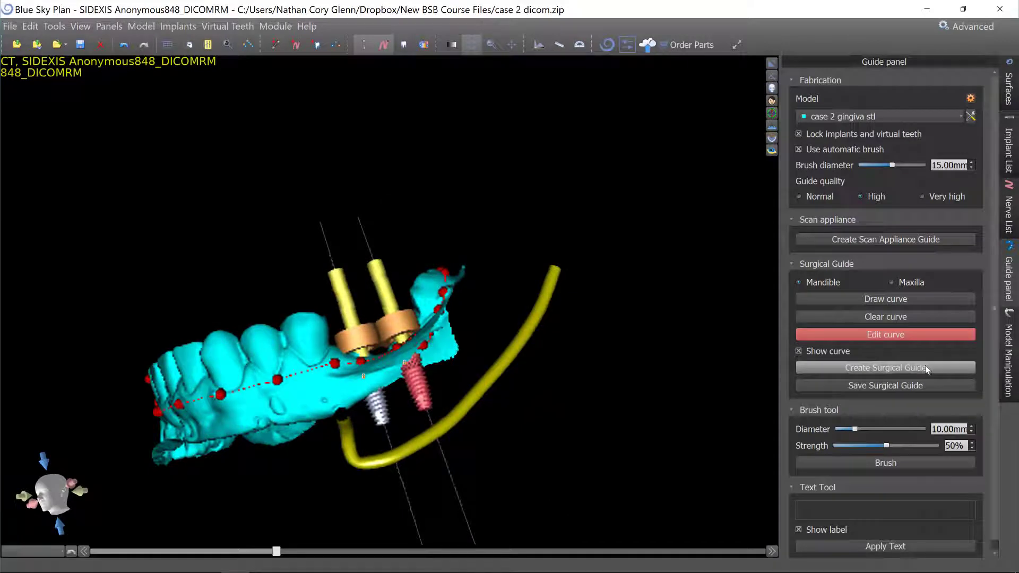
click(925, 368)
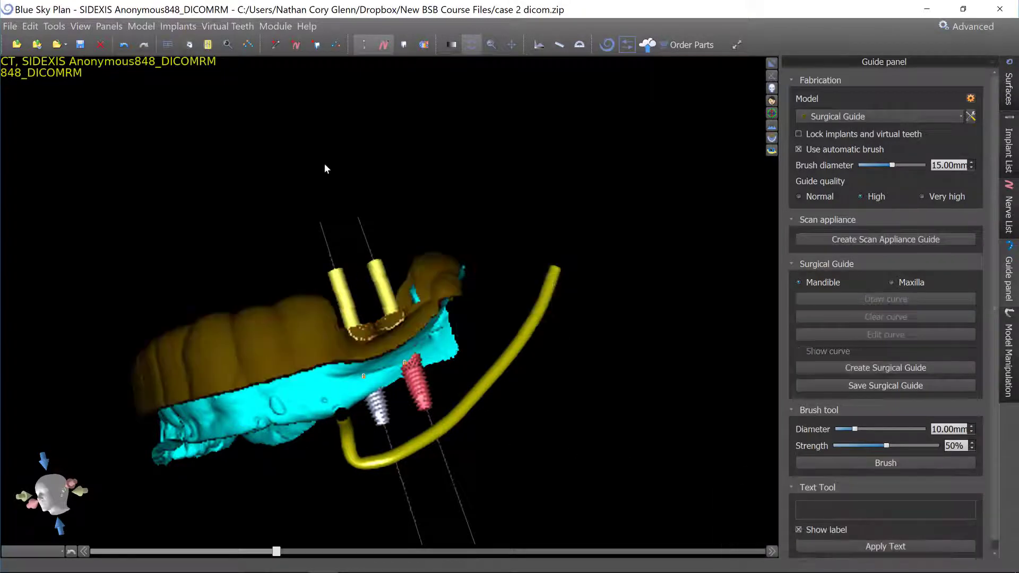
Change the Surgical Guide surface colour to yellow.
drag(241, 156, 690, 217)
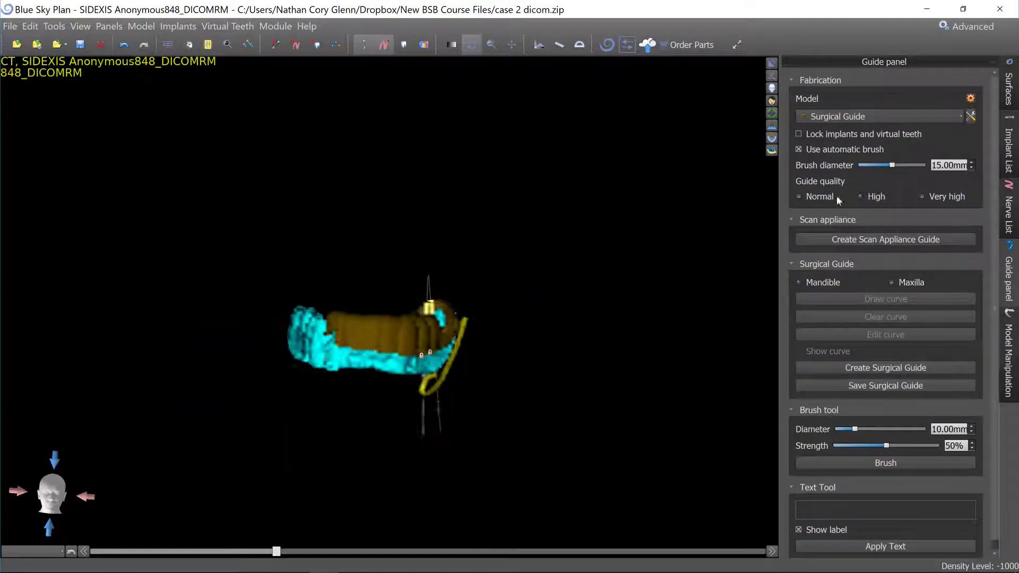
click(1011, 88)
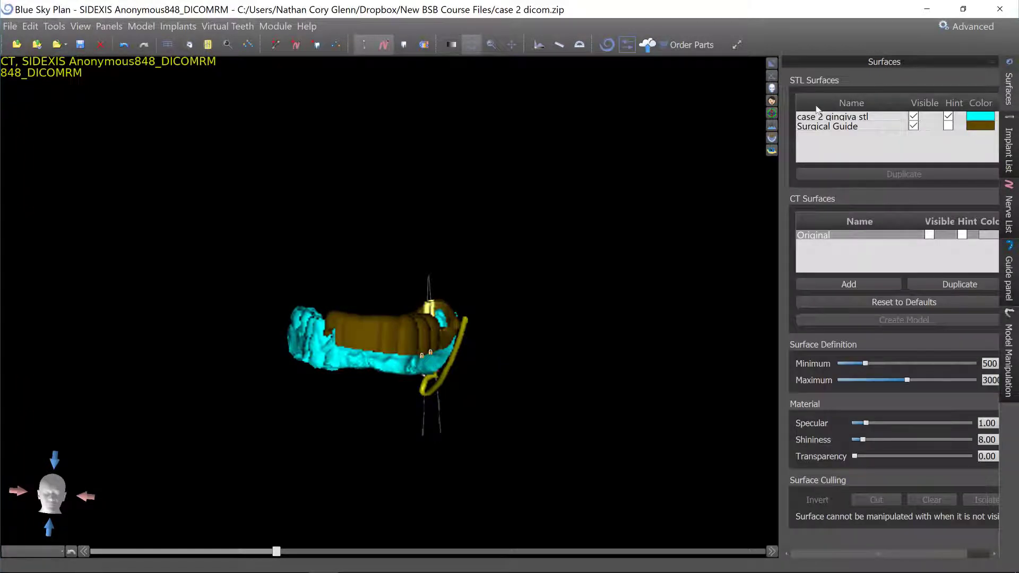
click(979, 126)
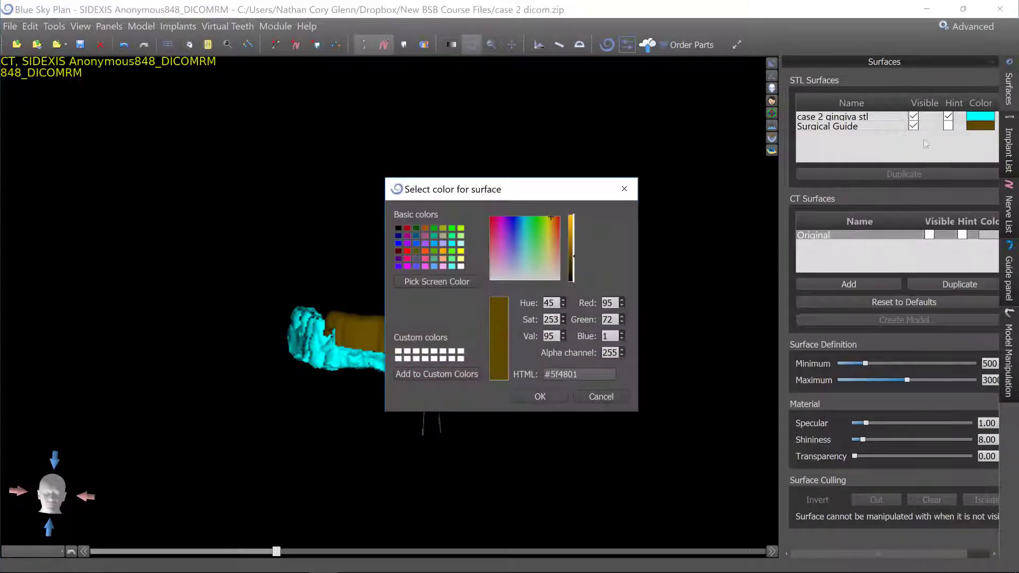
click(461, 253)
click(530, 396)
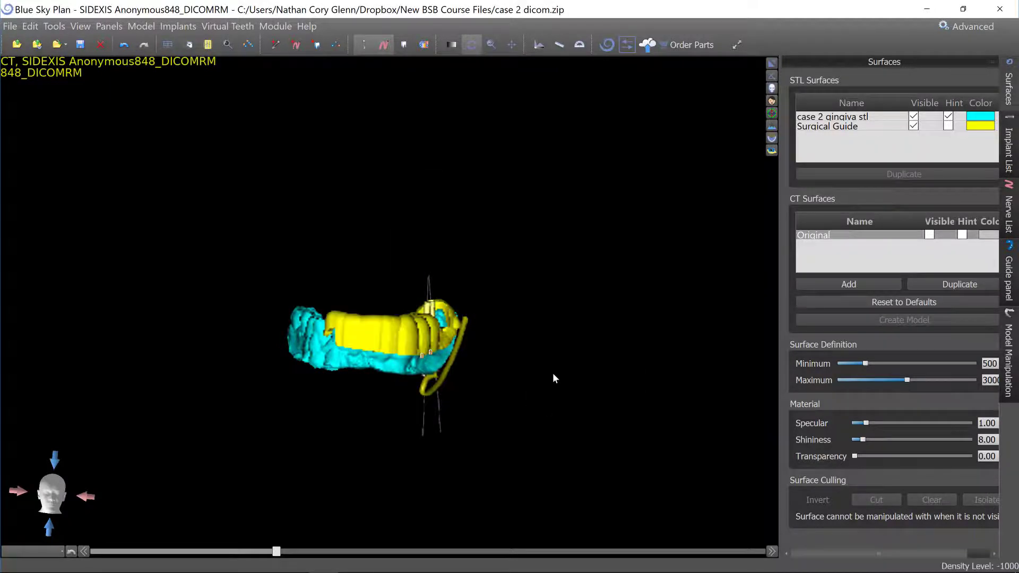
Hide the gingiva scan surface to view the surgical guide alone.
drag(553, 372, 437, 351)
scroll(494, 260, up, 8)
scroll(584, 156, down, 2)
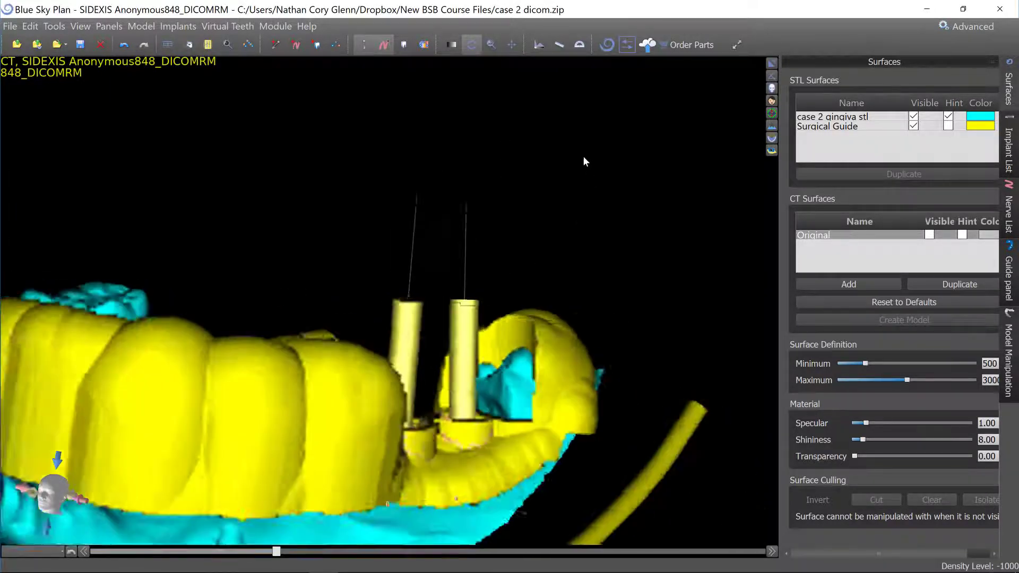
drag(584, 157, 449, 161)
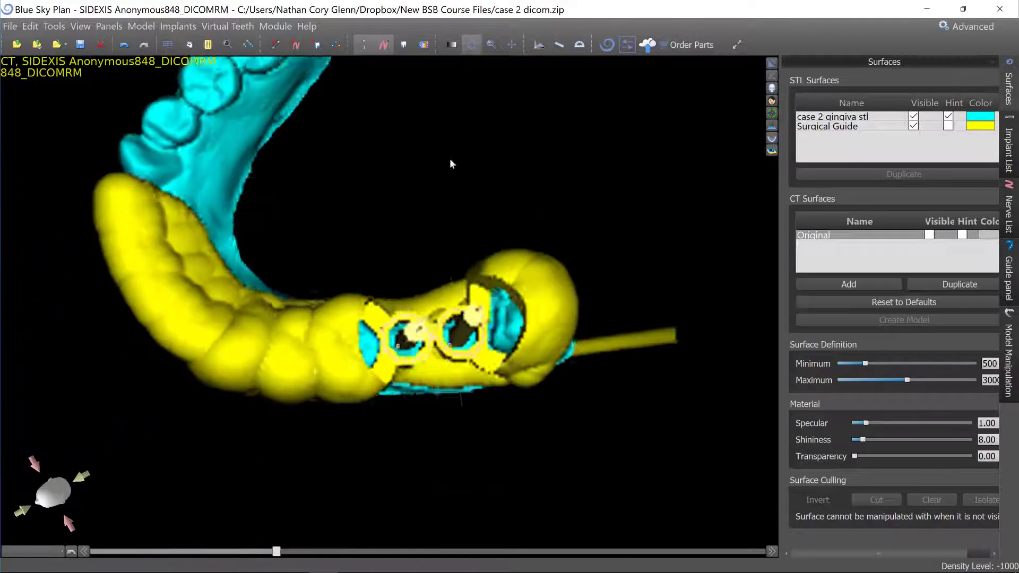
middle_drag(450, 161, 484, 125)
click(913, 116)
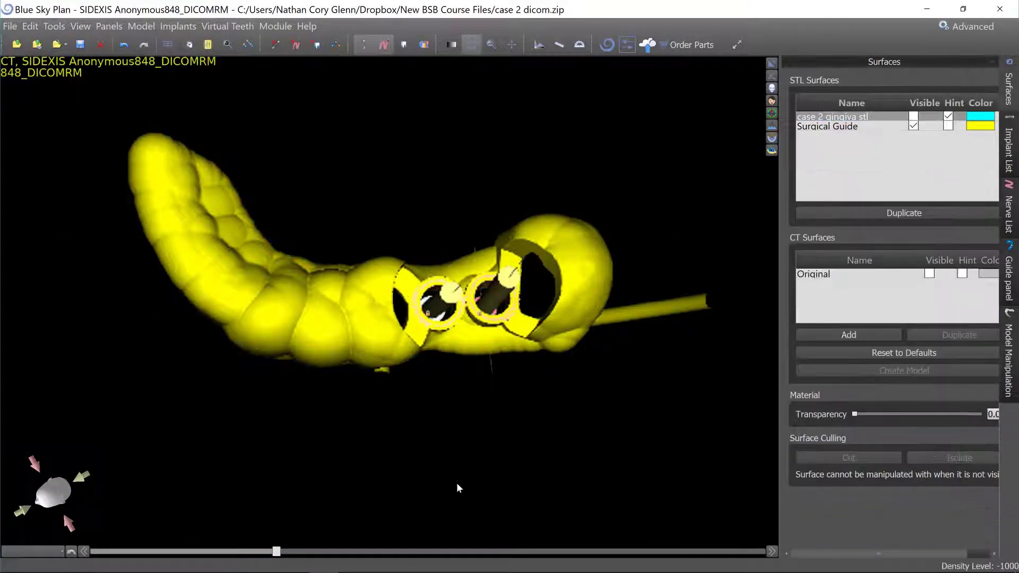
Inspect the guide's inner surface and sleeve holes, then hide the implants in all views.
drag(411, 278, 476, 399)
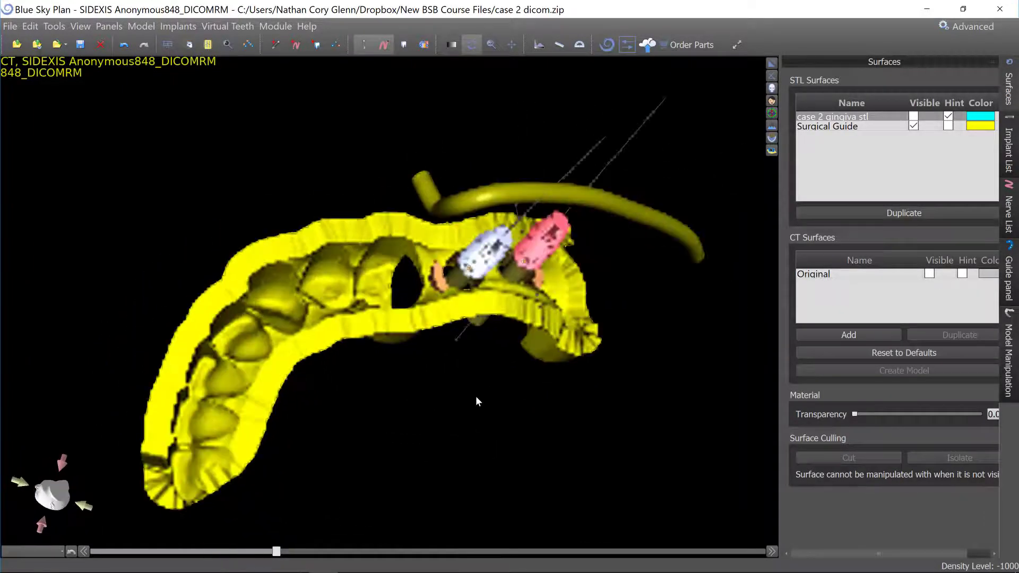
right_drag(476, 399, 402, 284)
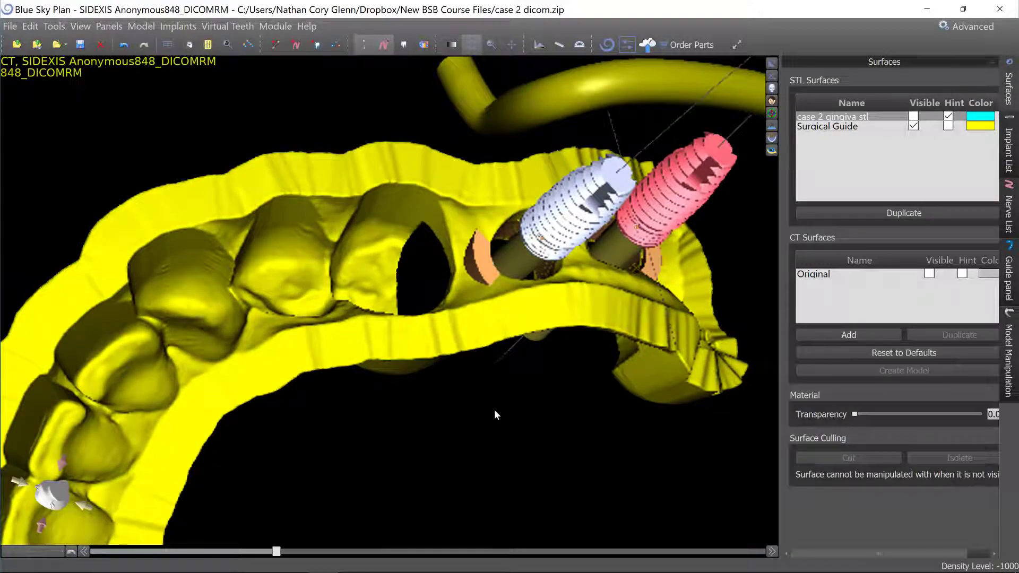
drag(475, 426, 516, 383)
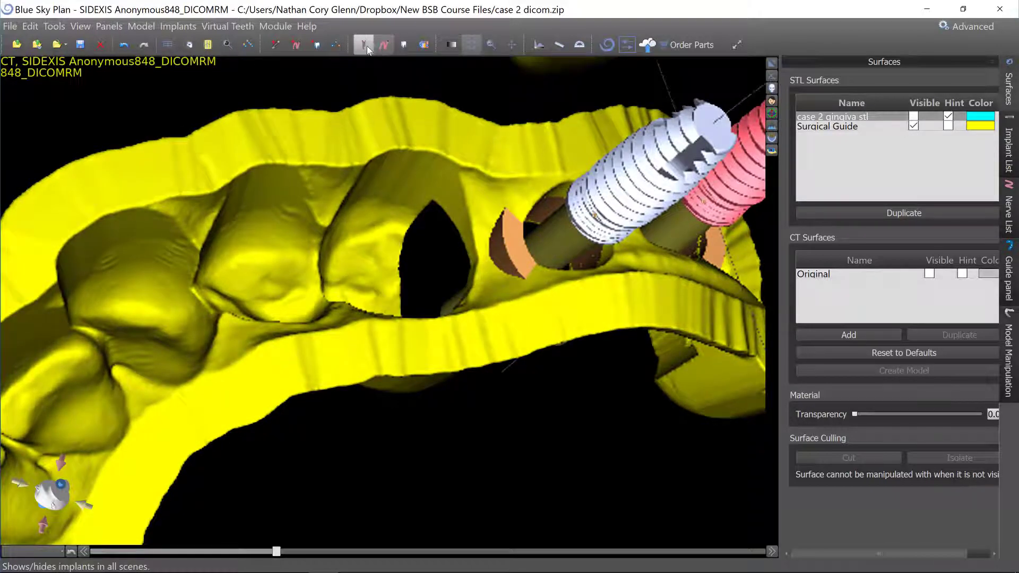
click(367, 45)
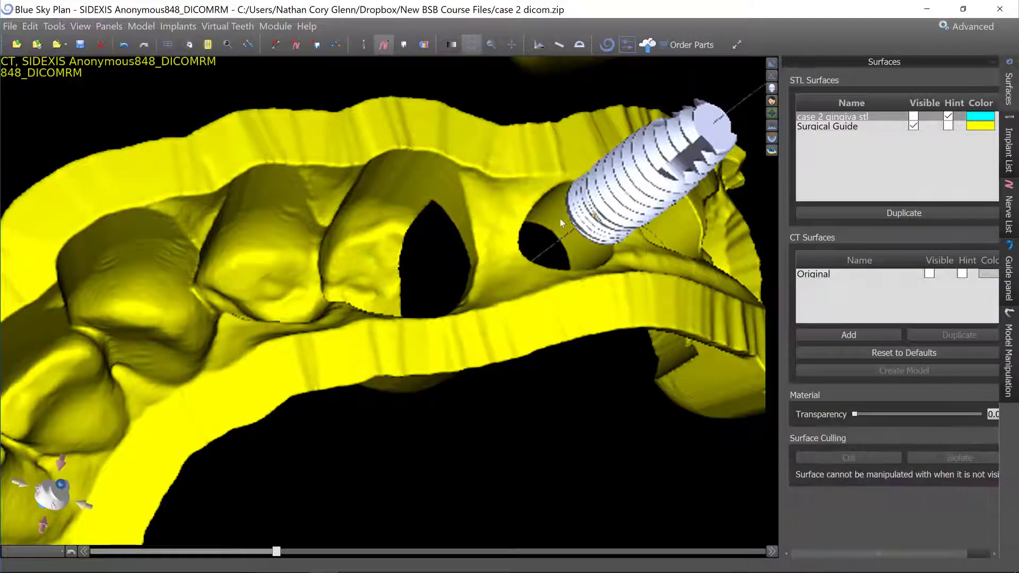
Inspect the surgical guide, implant and nerve canal from several angles in the 3D view.
drag(535, 304, 506, 254)
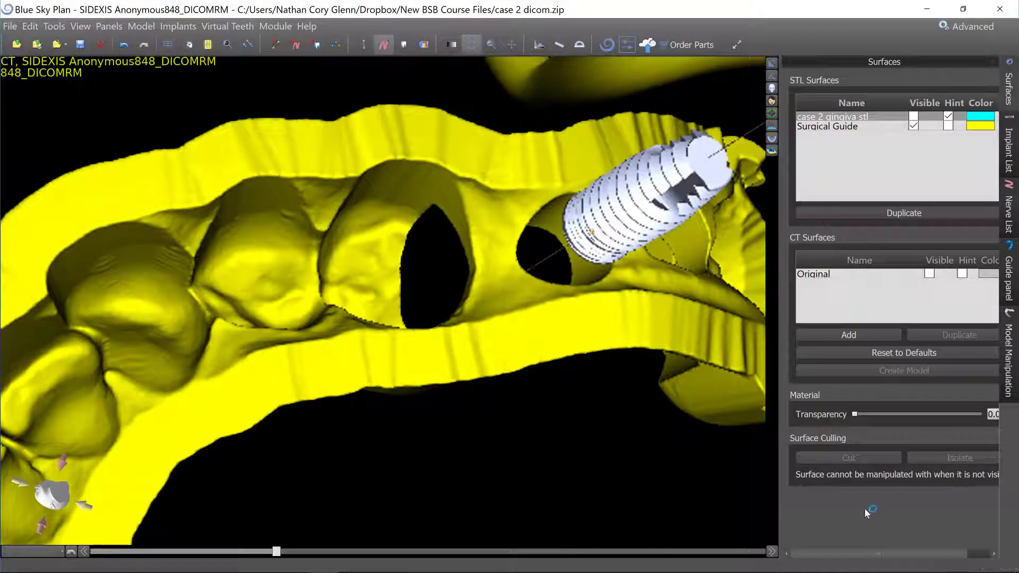
scroll(453, 161, down, 5)
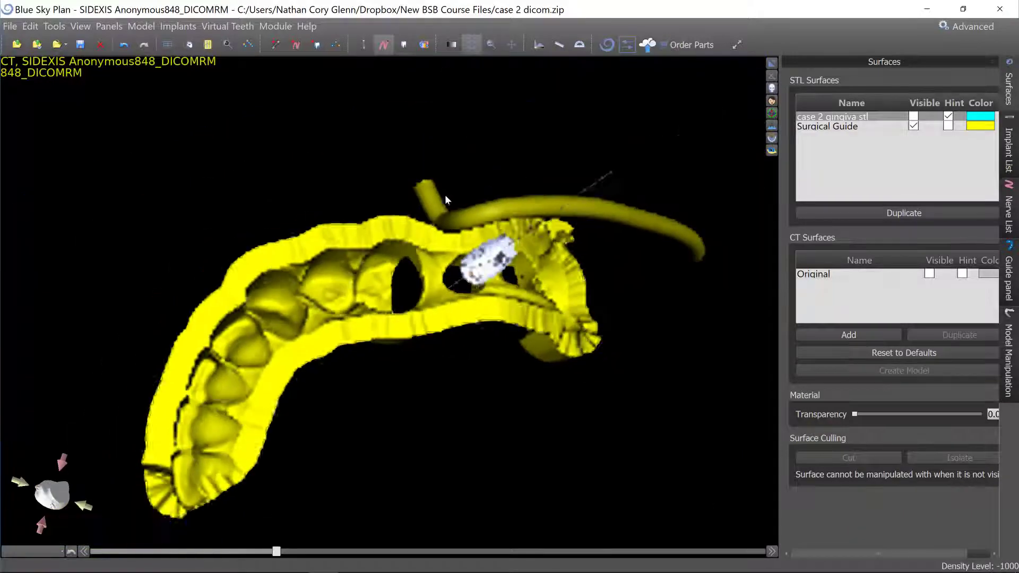
drag(444, 195, 488, 567)
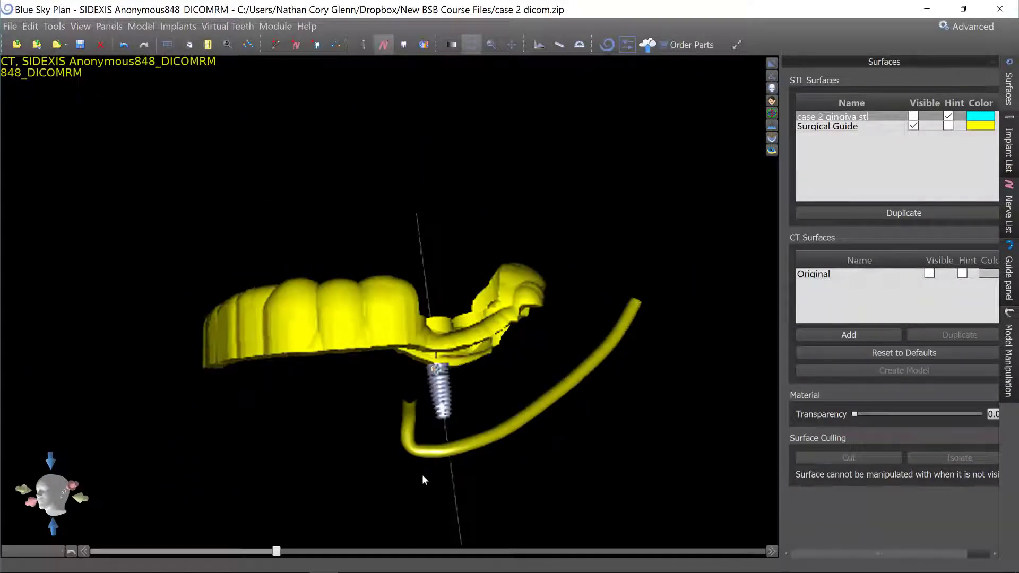
drag(409, 476, 529, 222)
scroll(535, 332, up, 5)
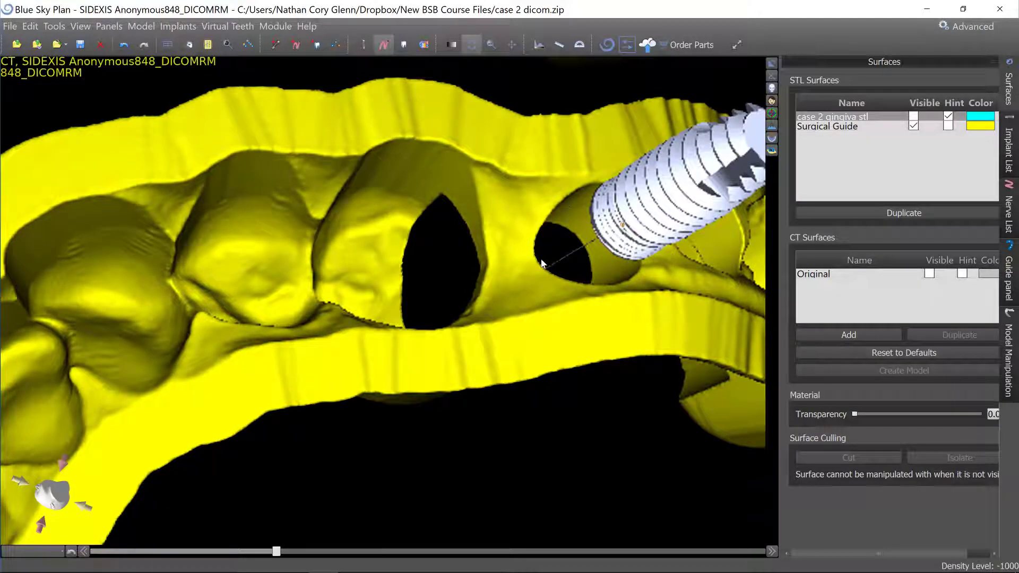
drag(557, 295, 438, 533)
scroll(372, 254, down, 5)
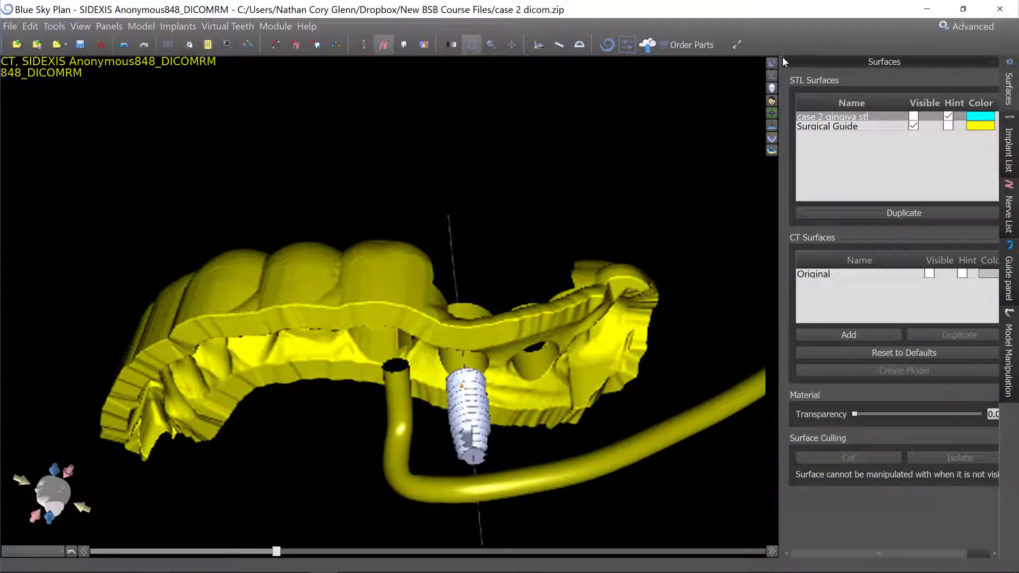
Return to the multi-view layout and enter the user's first name as the guide's text label.
click(772, 64)
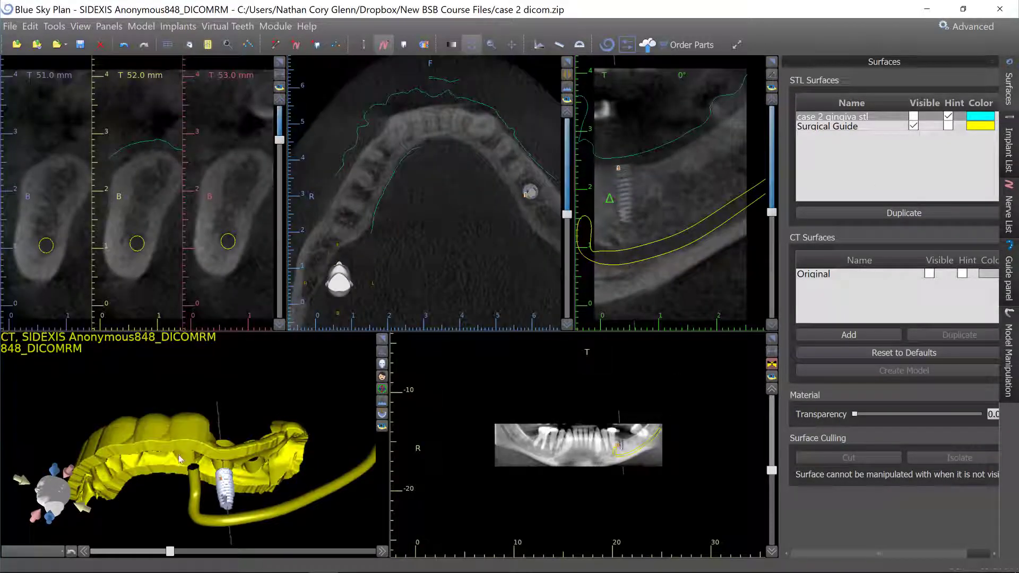
drag(207, 451, 291, 504)
middle_drag(238, 461, 290, 417)
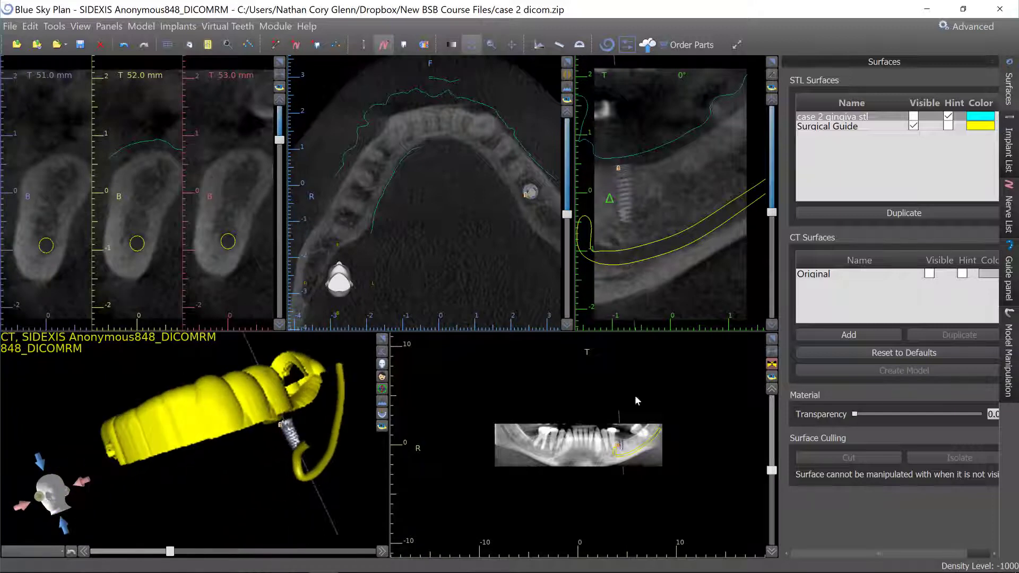
click(1007, 372)
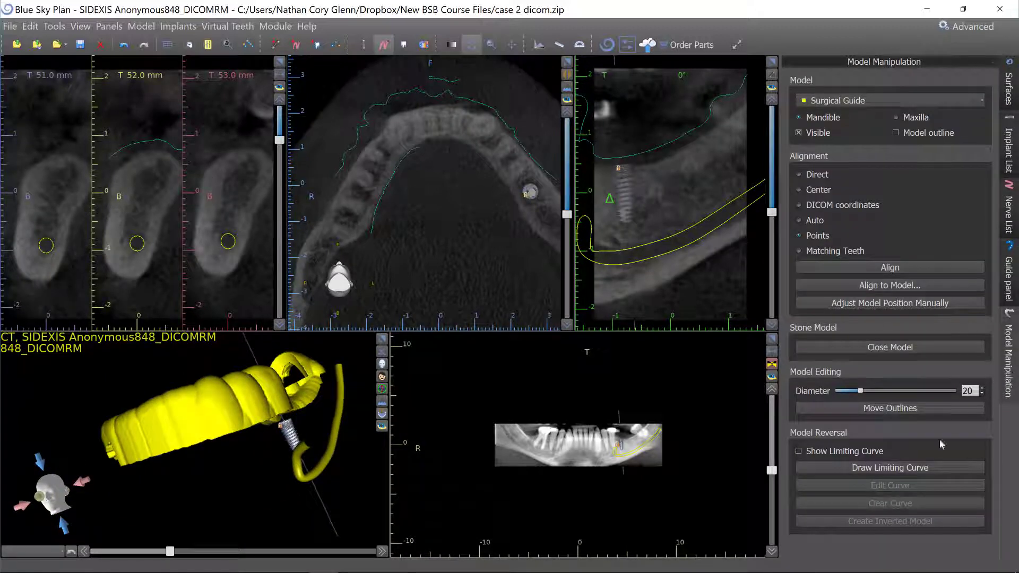
click(1008, 277)
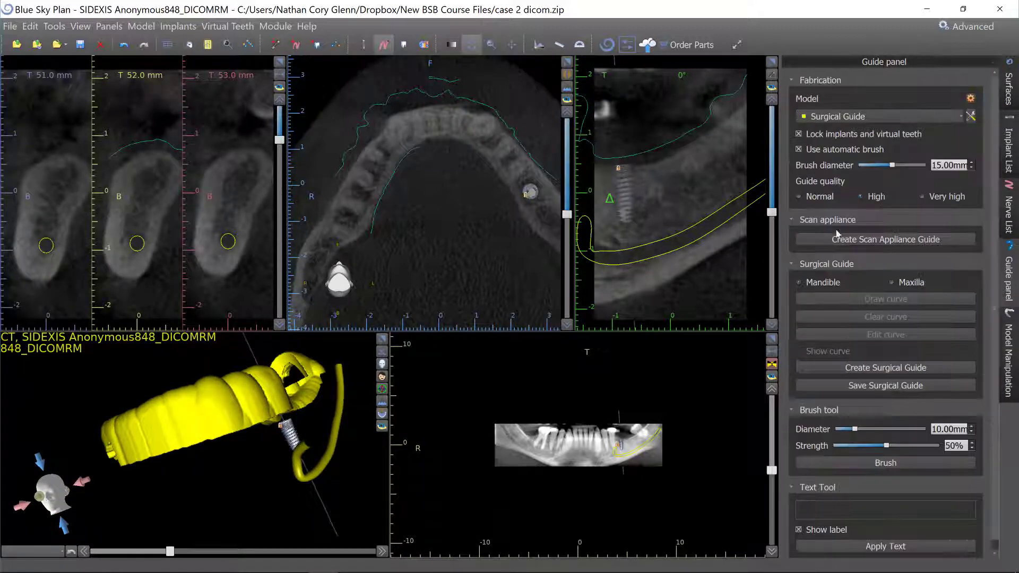
click(838, 499)
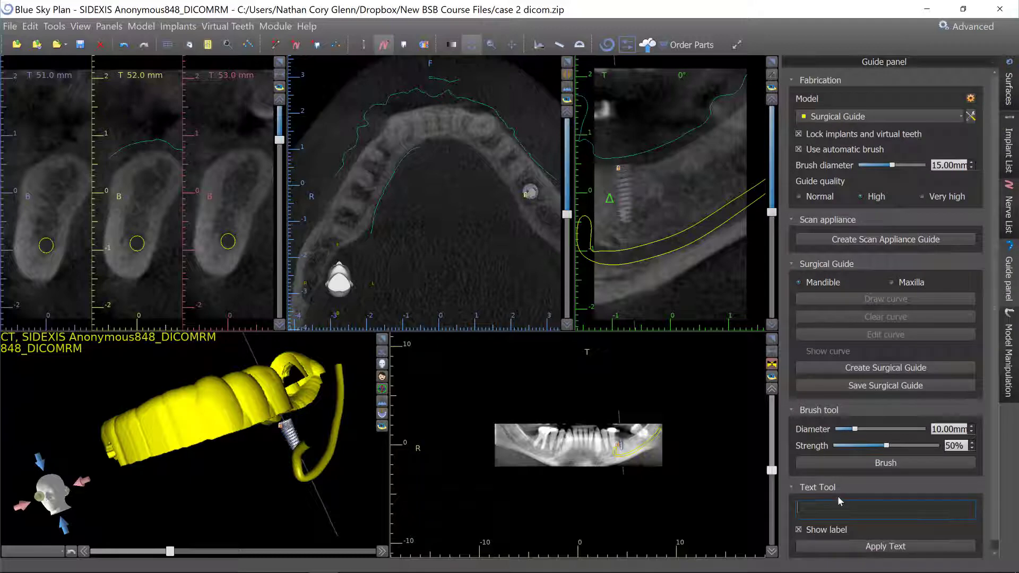
text(Cory)
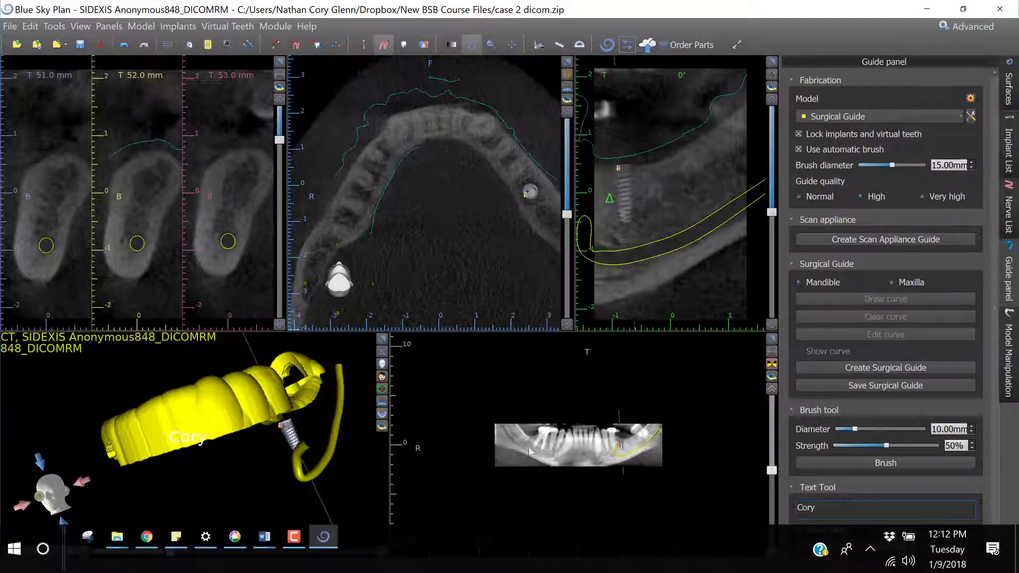
Enlarge the 3D view, orient the guide so the label sits on its front surface, and apply the text.
drag(357, 341, 363, 352)
click(382, 339)
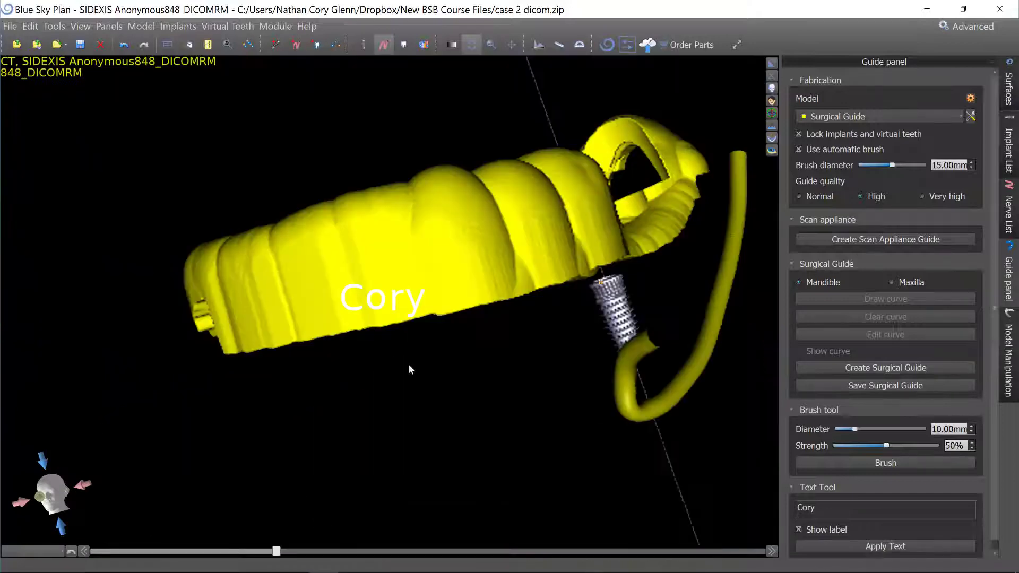
drag(538, 384, 468, 422)
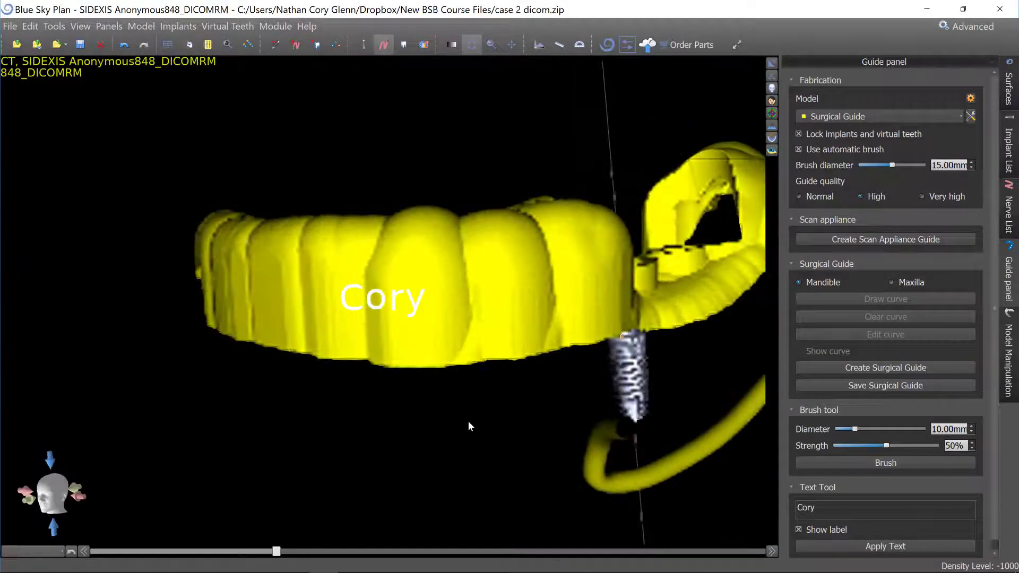
scroll(466, 432, down, 5)
scroll(456, 451, down, 1)
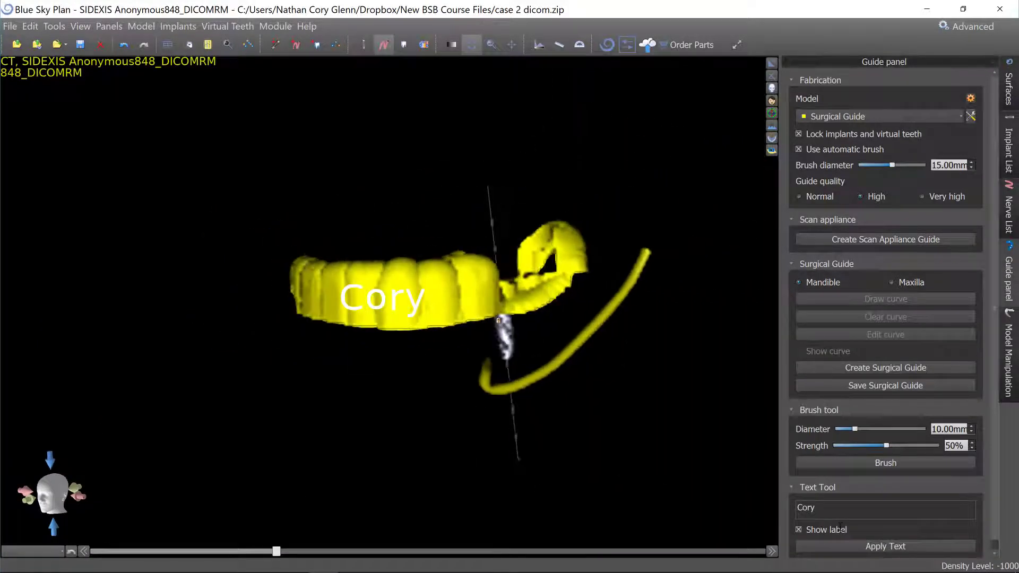
click(906, 546)
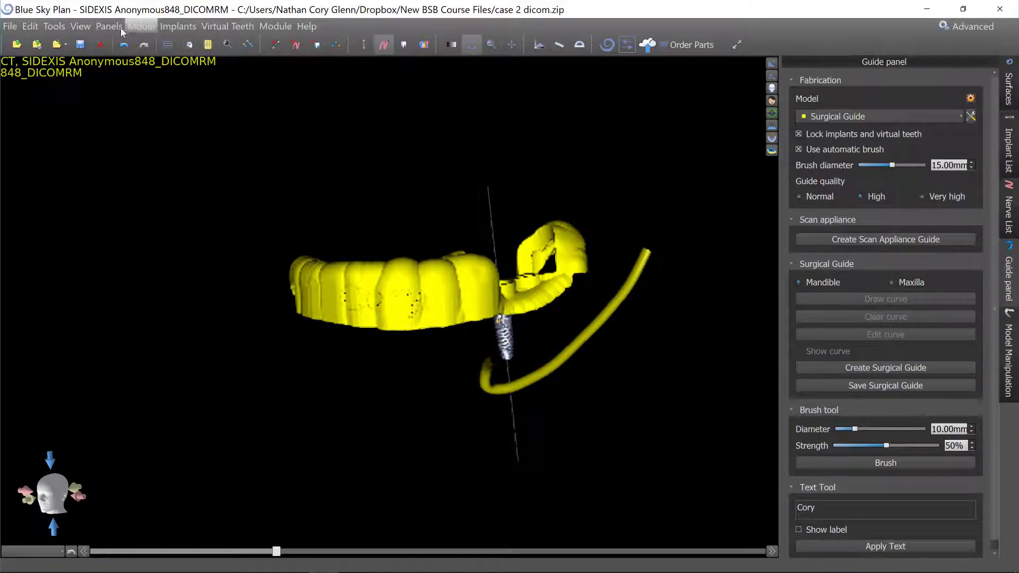
Open the parts list and add the implants, metal cylinders and kits to the Blue Sky Bio online cart.
click(104, 26)
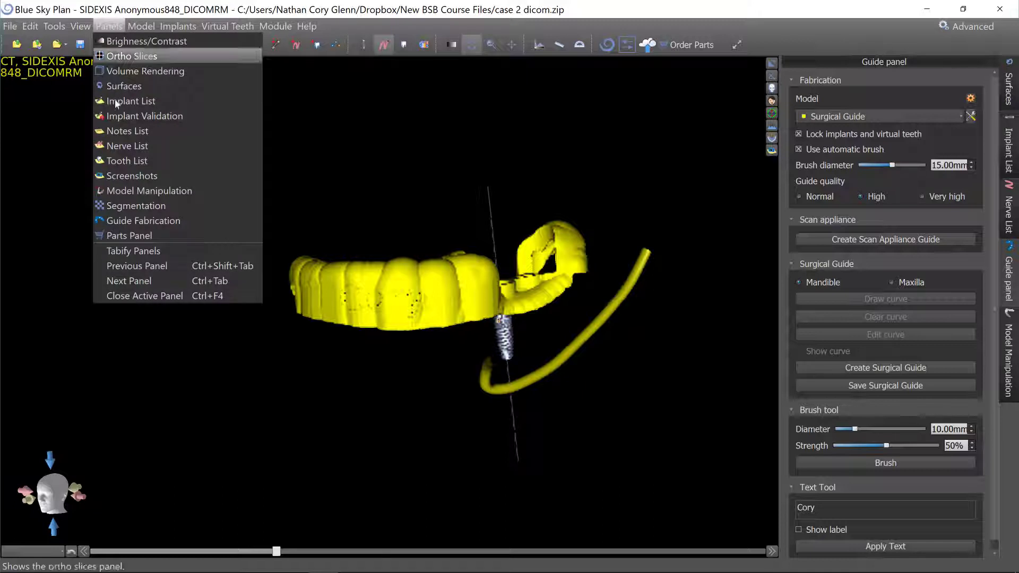
click(142, 242)
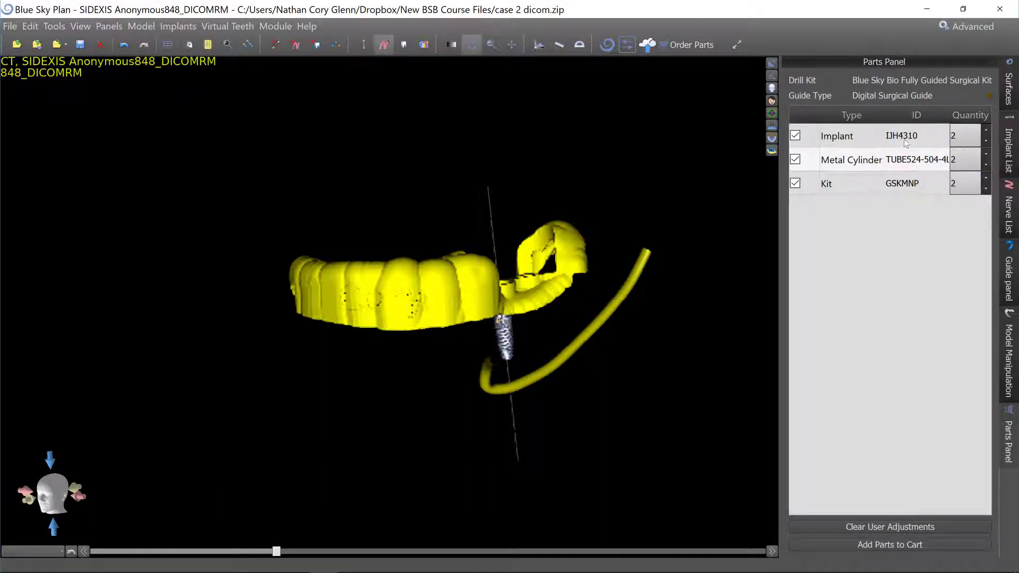
click(918, 542)
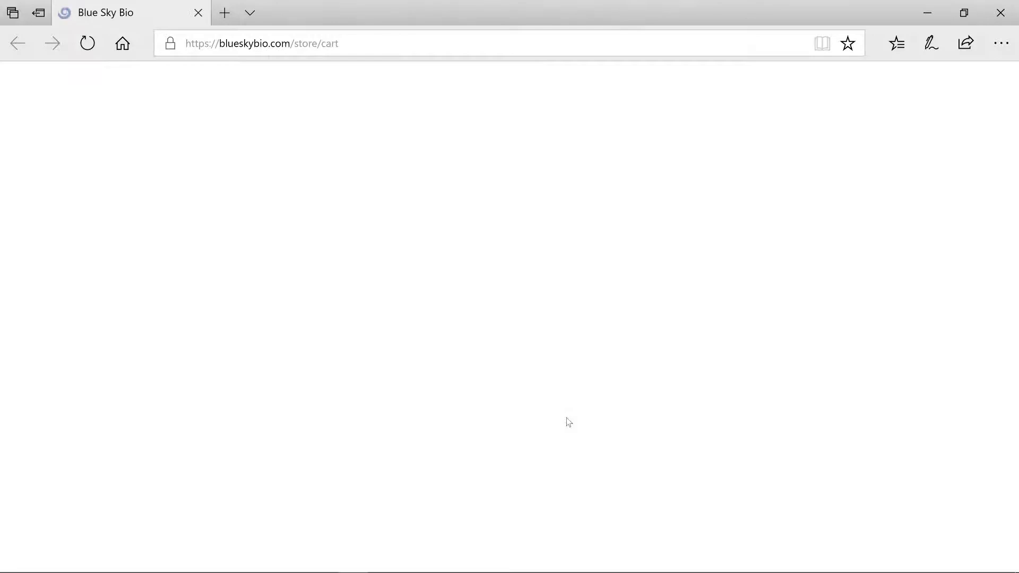
scroll(434, 352, down, 7)
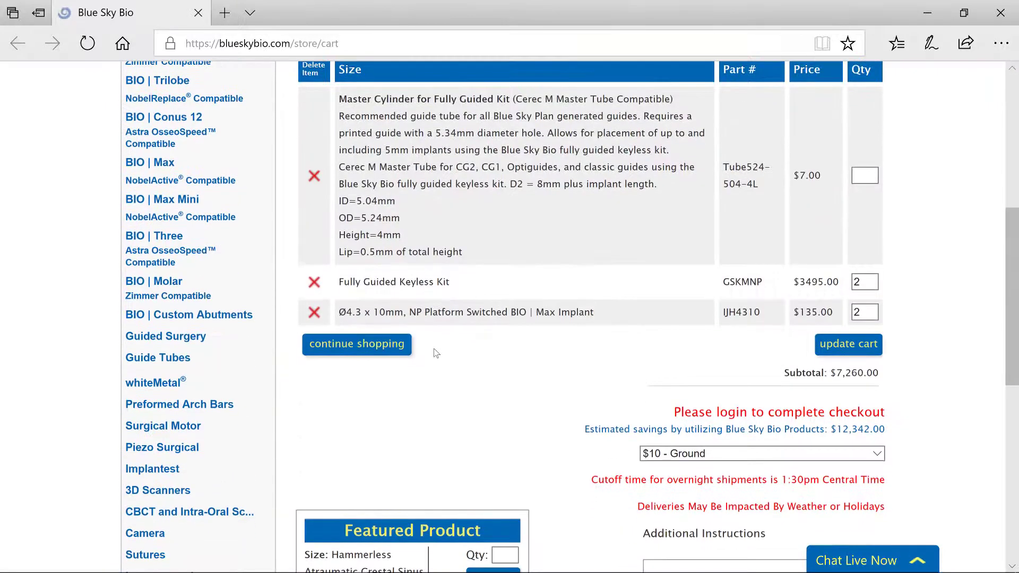